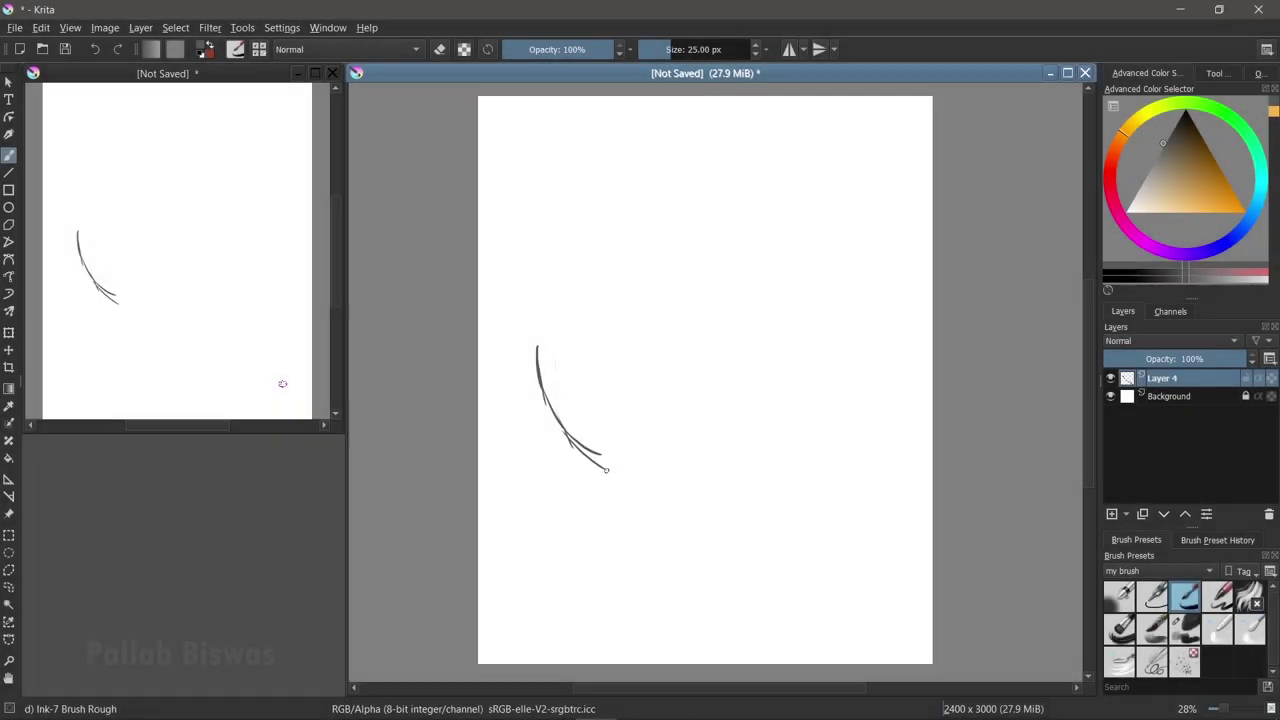
- Draw a curved U-shaped belly stroke on Layer 4 with the Ink-7 Brush Rough
mouse_move(588, 468)
mouse_down()
mouse_move(812, 430)
mouse_move(855, 340)
mouse_up()
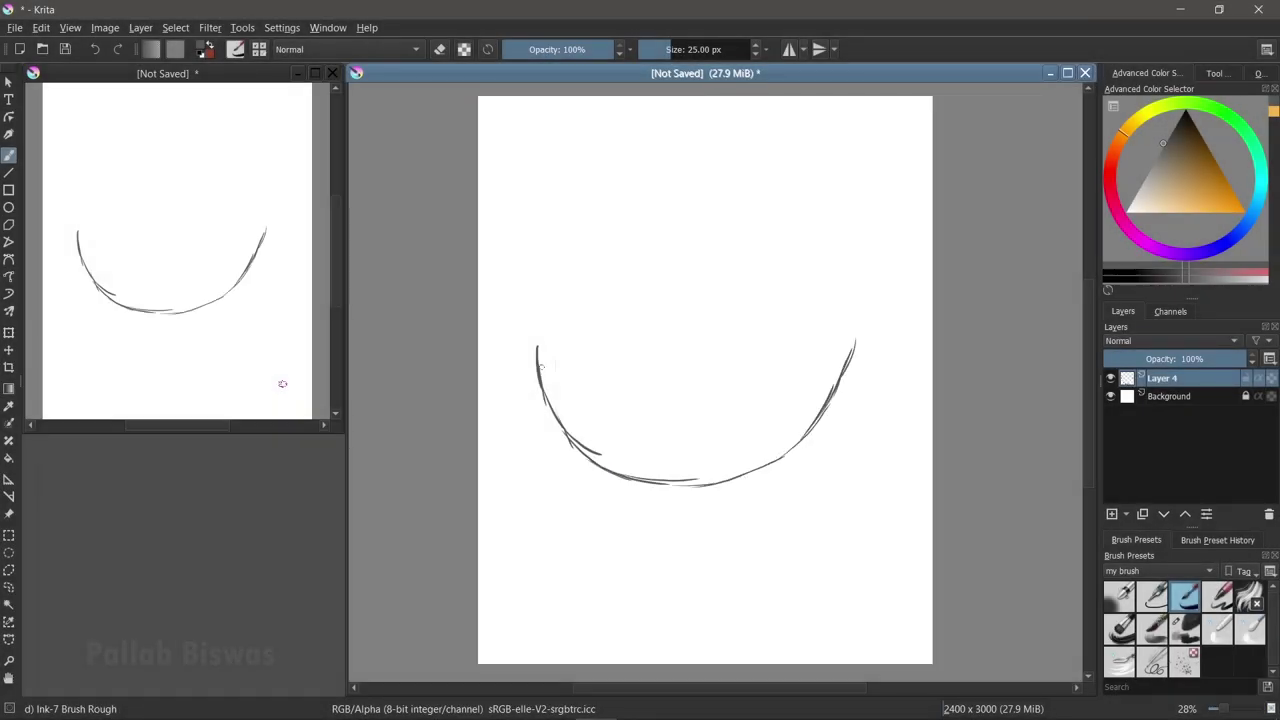
- Sketch the head and body outline and a round eye, trimming the eye's thick edge
mouse_move(745, 350)
mouse_down()
mouse_move(540, 347)
mouse_move(548, 438)
mouse_move(700, 510)
mouse_move(816, 414)
mouse_move(752, 498)
mouse_up()
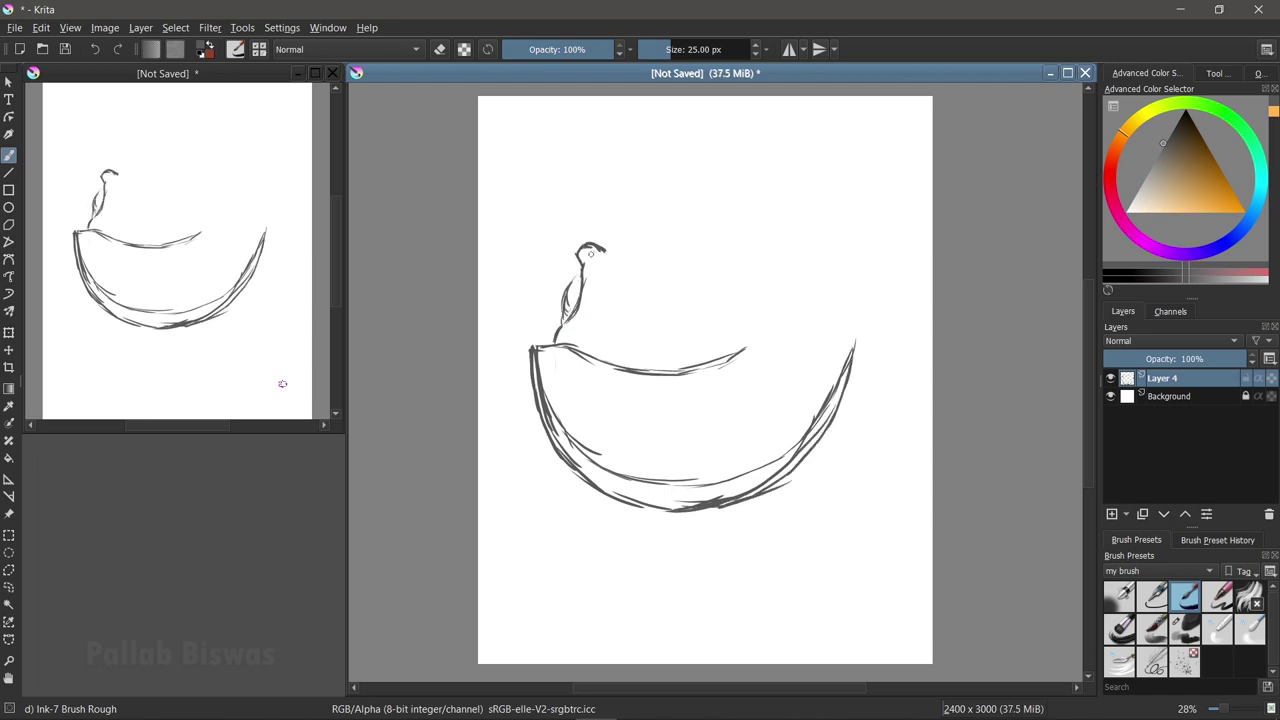
mouse_move(612, 282)
mouse_down()
mouse_move(668, 332)
mouse_move(625, 348)
mouse_move(682, 315)
mouse_move(610, 278)
mouse_move(686, 304)
mouse_move(668, 264)
mouse_up()
key(e)
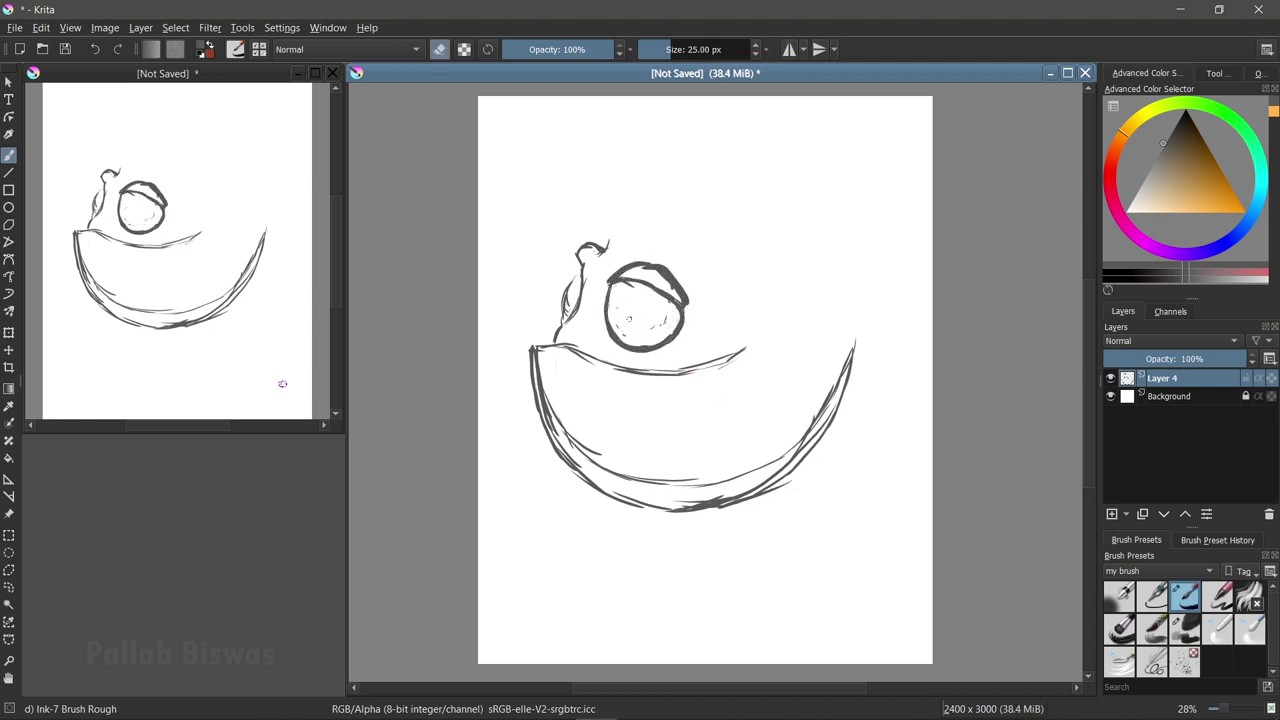
key(e)
mouse_move(642, 266)
mouse_down()
mouse_move(690, 304)
mouse_move(606, 336)
mouse_up()
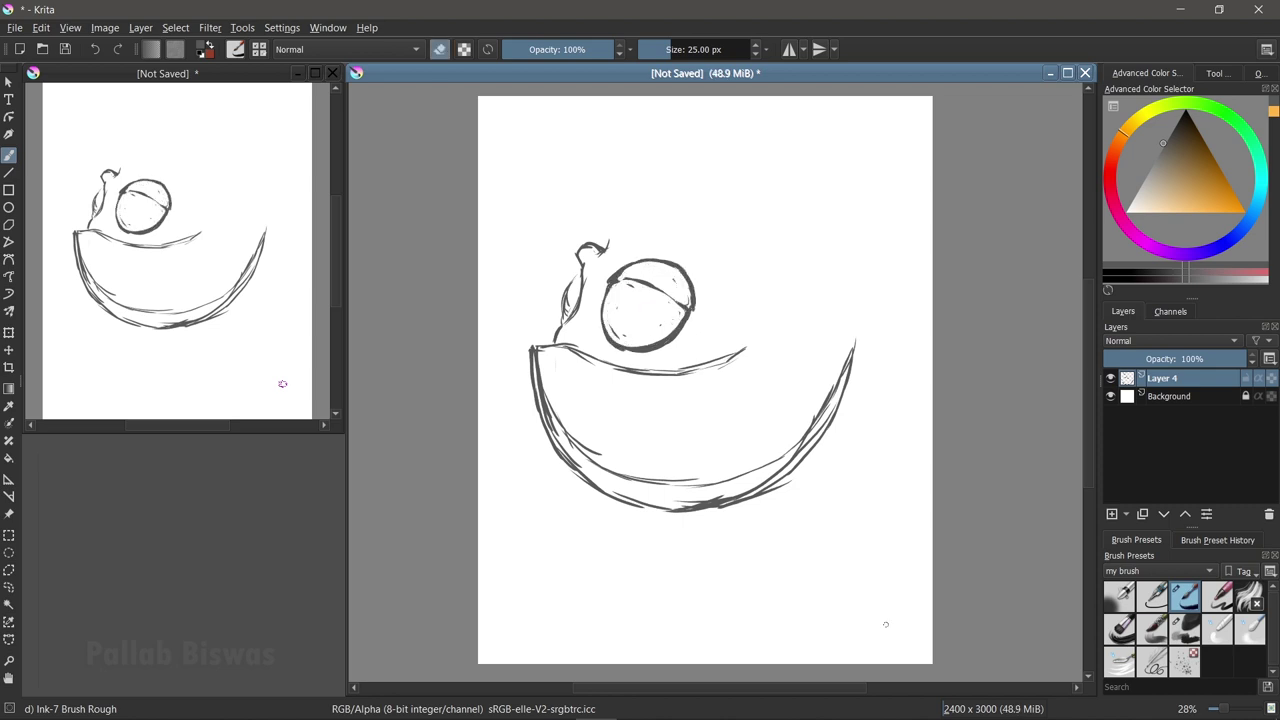
- Add the arched back line above the eye and resize the sketch with Transform
mouse_move(604, 254)
mouse_down()
mouse_move(686, 238)
mouse_move(880, 312)
mouse_up()
drag(612, 228, 914, 314)
key(ctrl+t)
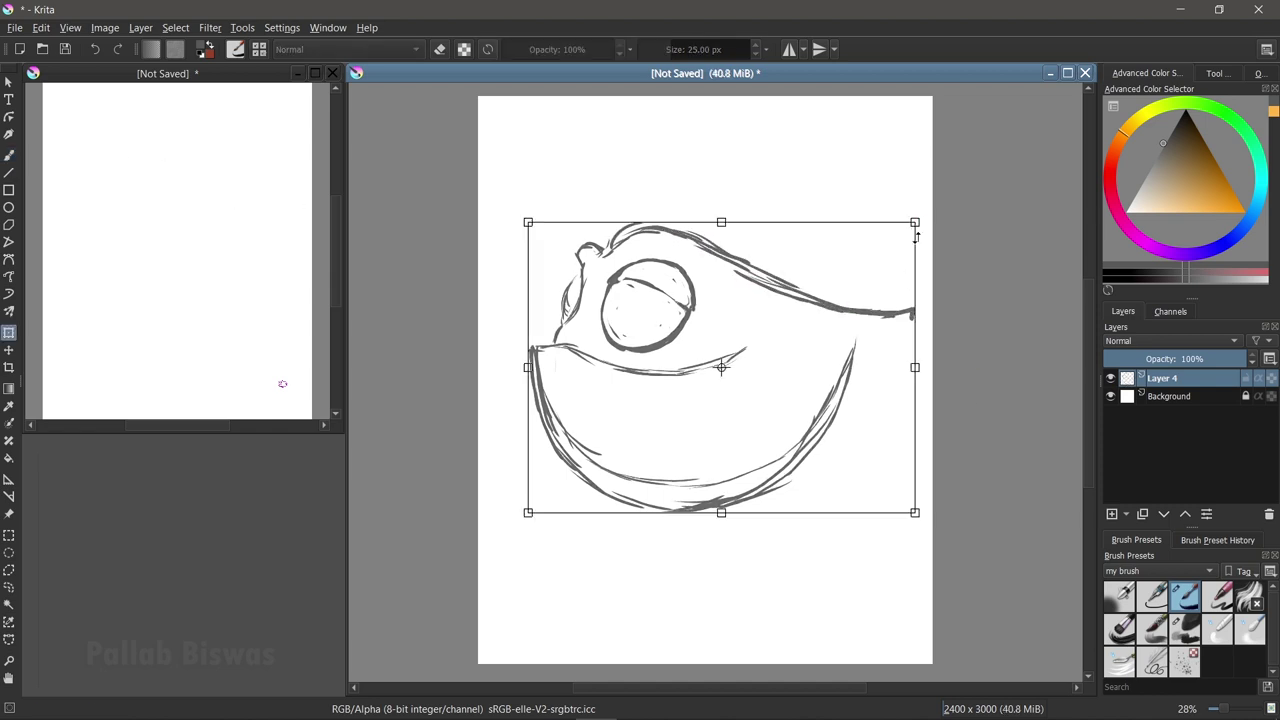
drag(943, 261, 930, 300)
key(b)
- Sketch the tail fin at the fish's right end with the rough ink brush, cleaning its edges
mouse_move(840, 345)
mouse_down()
mouse_move(855, 293)
mouse_move(852, 304)
mouse_move(893, 262)
mouse_up()
click(1185, 598)
mouse_move(840, 316)
mouse_down()
mouse_move(896, 258)
mouse_move(876, 350)
mouse_up()
mouse_move(824, 362)
mouse_down()
mouse_move(862, 396)
mouse_move(900, 266)
mouse_up()
mouse_move(846, 312)
mouse_down()
mouse_move(900, 254)
mouse_move(866, 408)
mouse_move(892, 320)
mouse_up()
key(e)
drag(892, 262, 866, 392)
mouse_move(862, 398)
mouse_down()
mouse_move(836, 360)
mouse_move(854, 386)
mouse_up()
key(e)
- Redraw the tail-to-body joint, belly strokes and upper back line, erasing stray marks
key(e)
mouse_move(884, 316)
mouse_down()
mouse_move(872, 390)
mouse_move(840, 366)
mouse_up()
key(e)
drag(838, 358, 714, 496)
drag(576, 508, 704, 500)
drag(790, 412, 696, 502)
drag(632, 262, 830, 334)
drag(572, 262, 652, 258)
key(e)
mouse_move(686, 304)
mouse_down()
mouse_move(826, 340)
mouse_move(800, 328)
mouse_up()
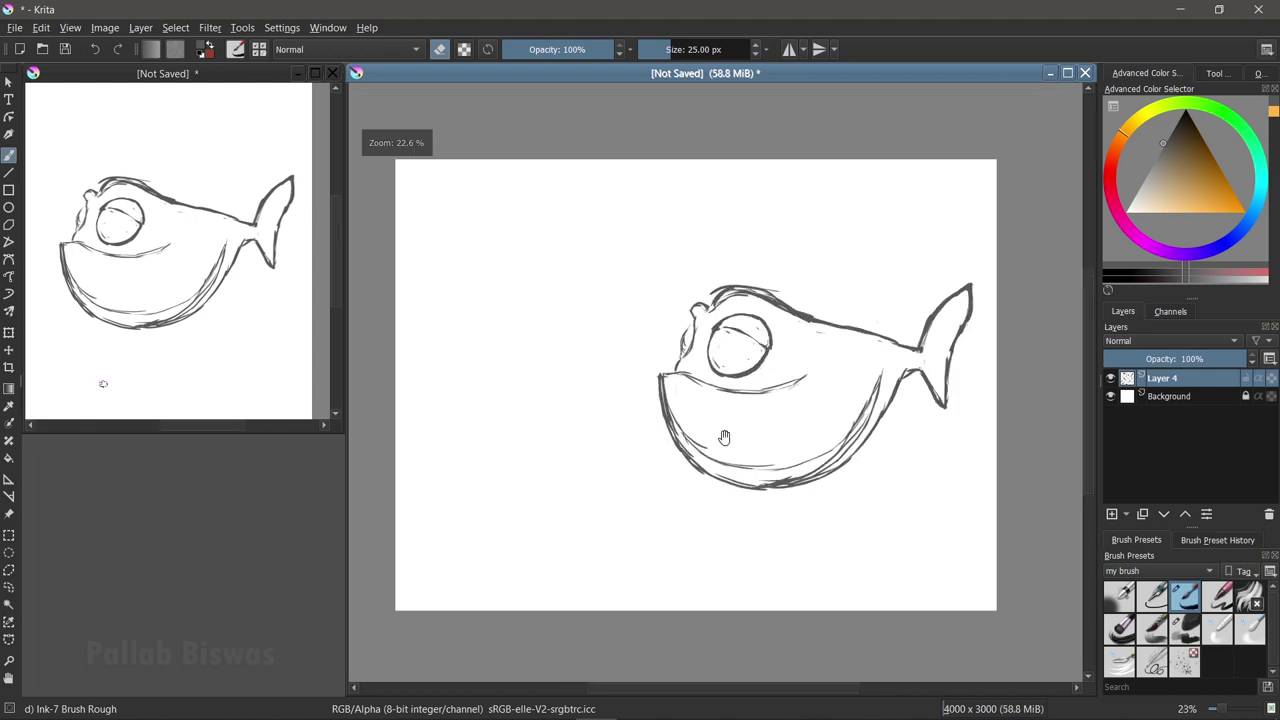
- Erase doubled belly lines and re-sketch the lower belly outline
key(ctrl+t)
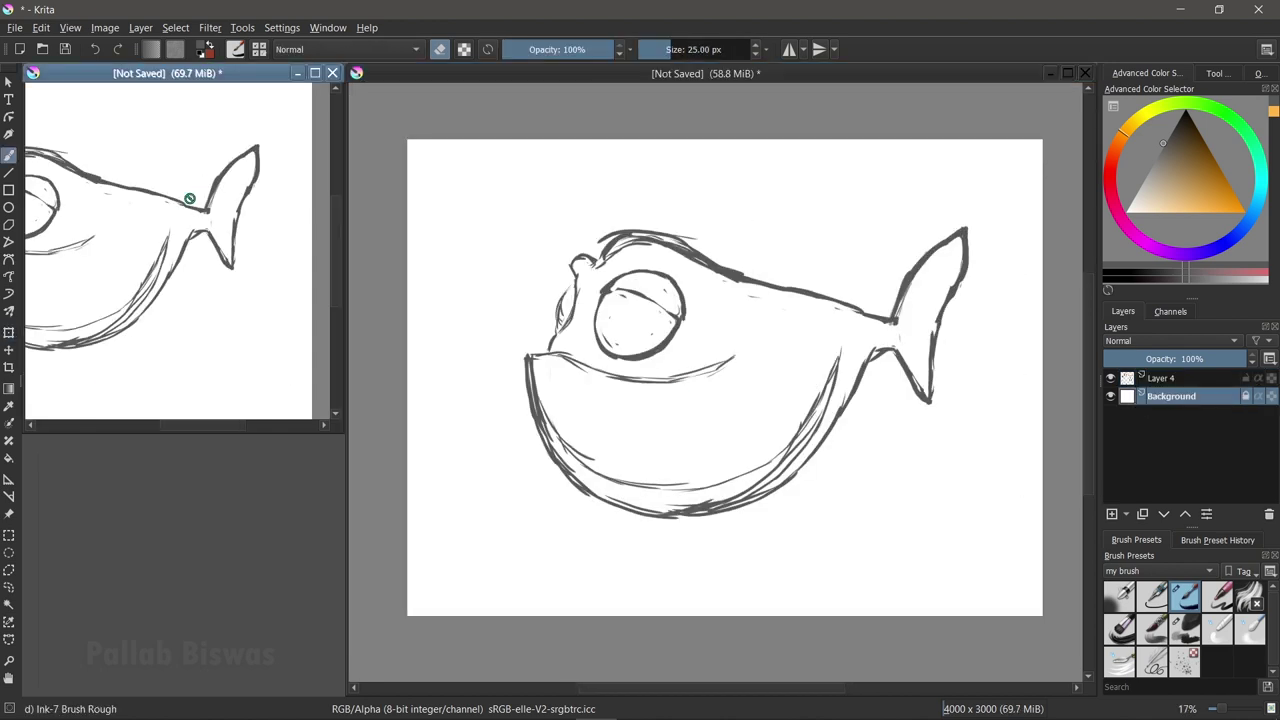
key(b)
key(e)
key(e)
mouse_move(540, 380)
mouse_down()
mouse_move(709, 486)
mouse_move(782, 406)
mouse_up()
key(e)
mouse_move(862, 368)
mouse_down()
mouse_move(770, 500)
mouse_move(790, 505)
mouse_move(750, 522)
mouse_up()
drag(530, 410, 730, 520)
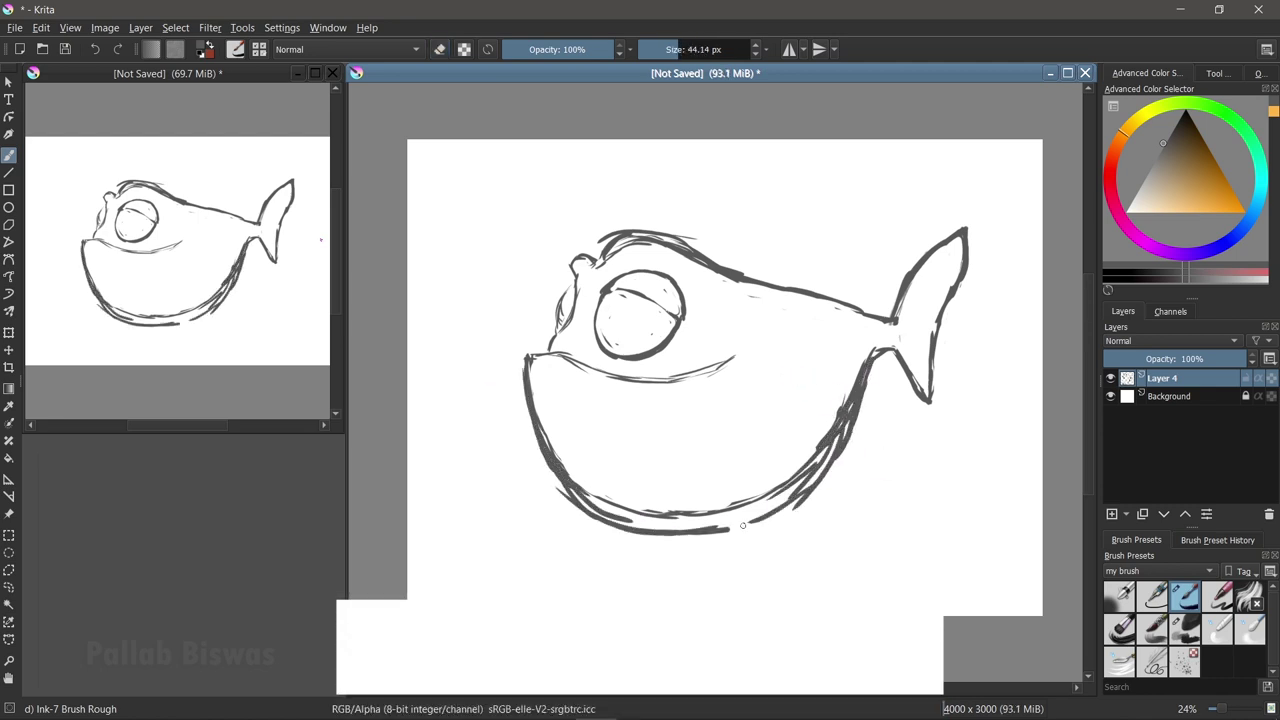
drag(660, 545, 784, 510)
- Erase the remaining doubled belly lines and redraw one bold belly contour
key(e)
mouse_move(535, 360)
mouse_down()
mouse_move(600, 510)
mouse_move(760, 528)
mouse_up()
mouse_move(862, 350)
mouse_down()
mouse_move(763, 499)
mouse_move(786, 486)
mouse_up()
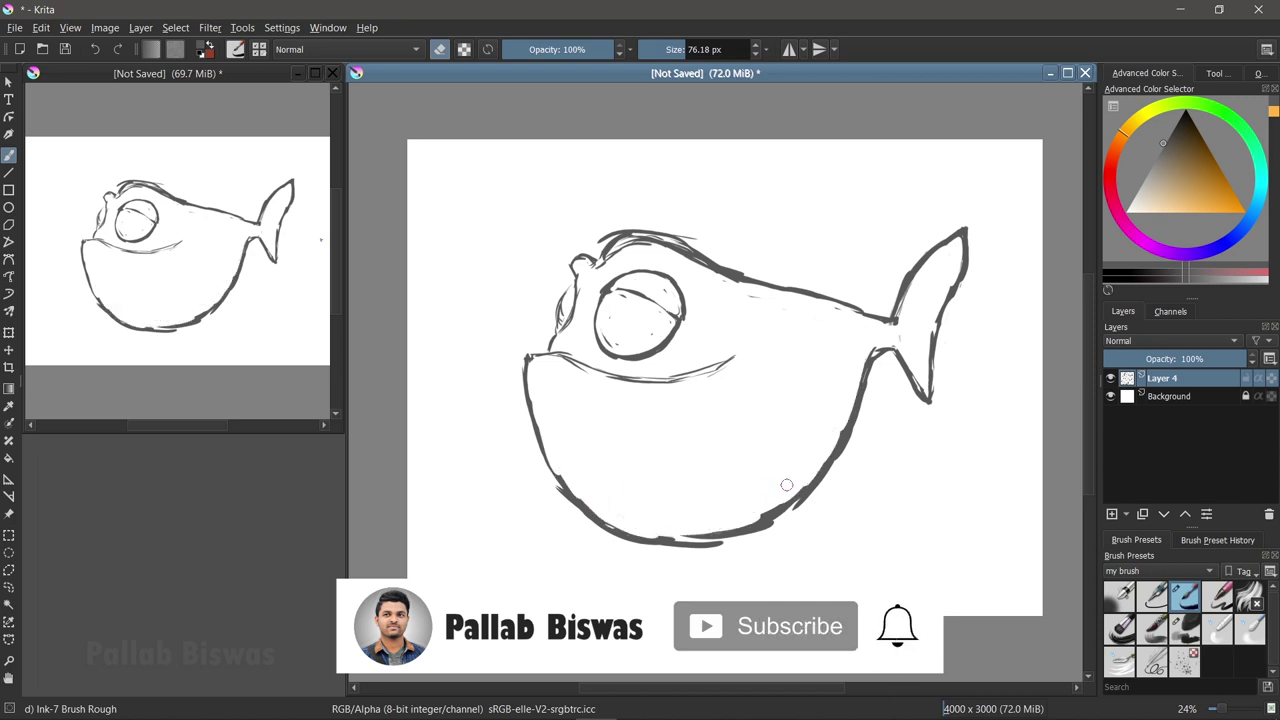
drag(700, 533, 874, 337)
key(e)
drag(530, 355, 800, 495)
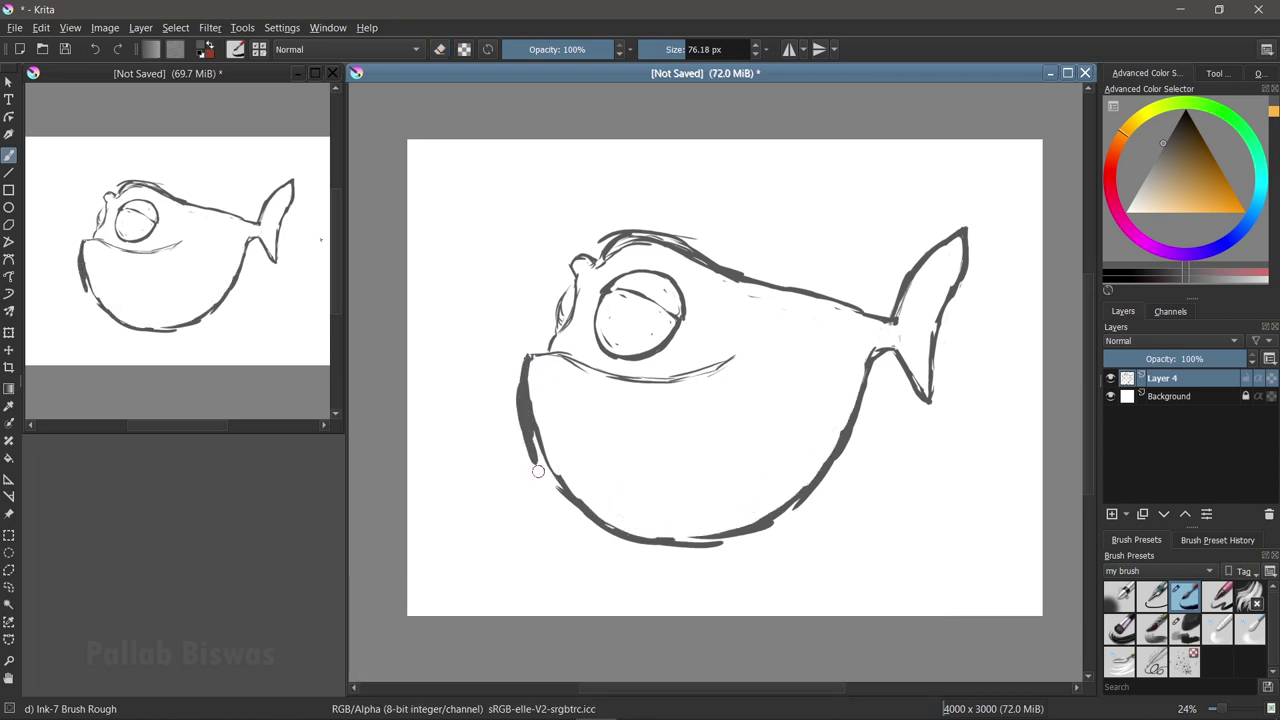
key(ctrl+z)
- Thin the belly, top outline and mouth lines
key(e)
mouse_move(530, 358)
mouse_down()
mouse_move(534, 417)
mouse_move(846, 430)
mouse_up()
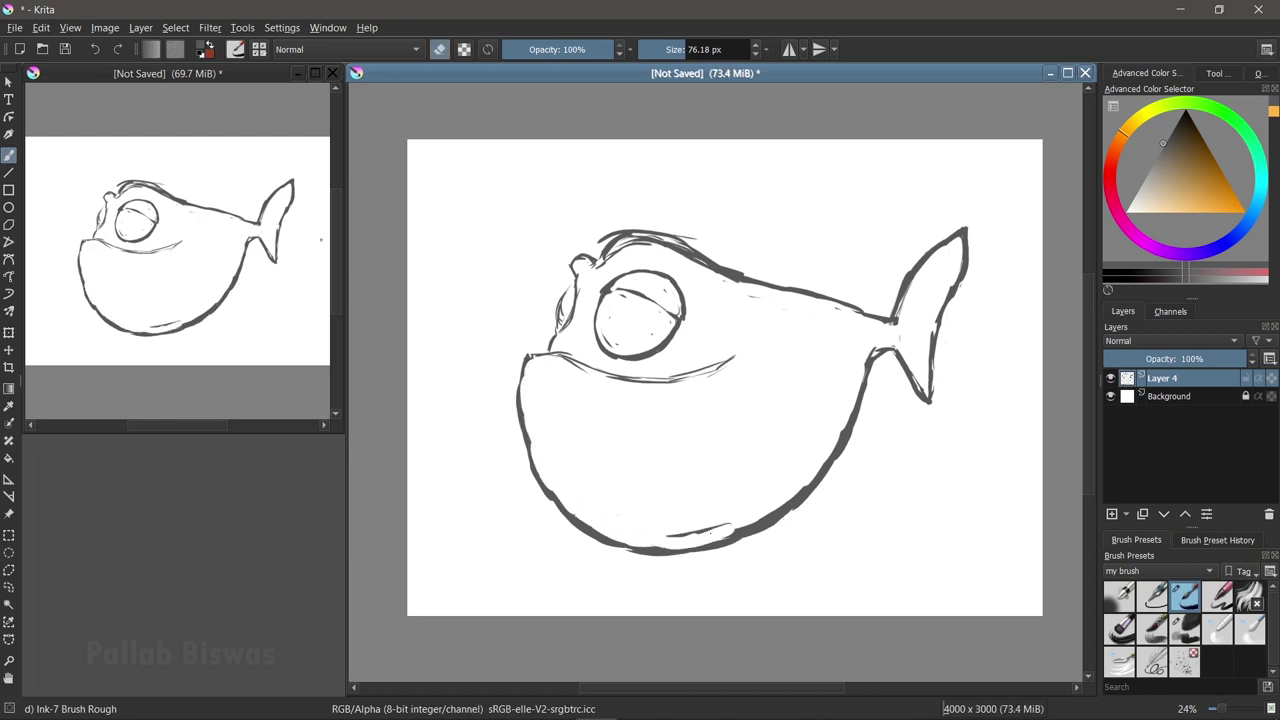
drag(662, 532, 722, 524)
drag(627, 248, 792, 313)
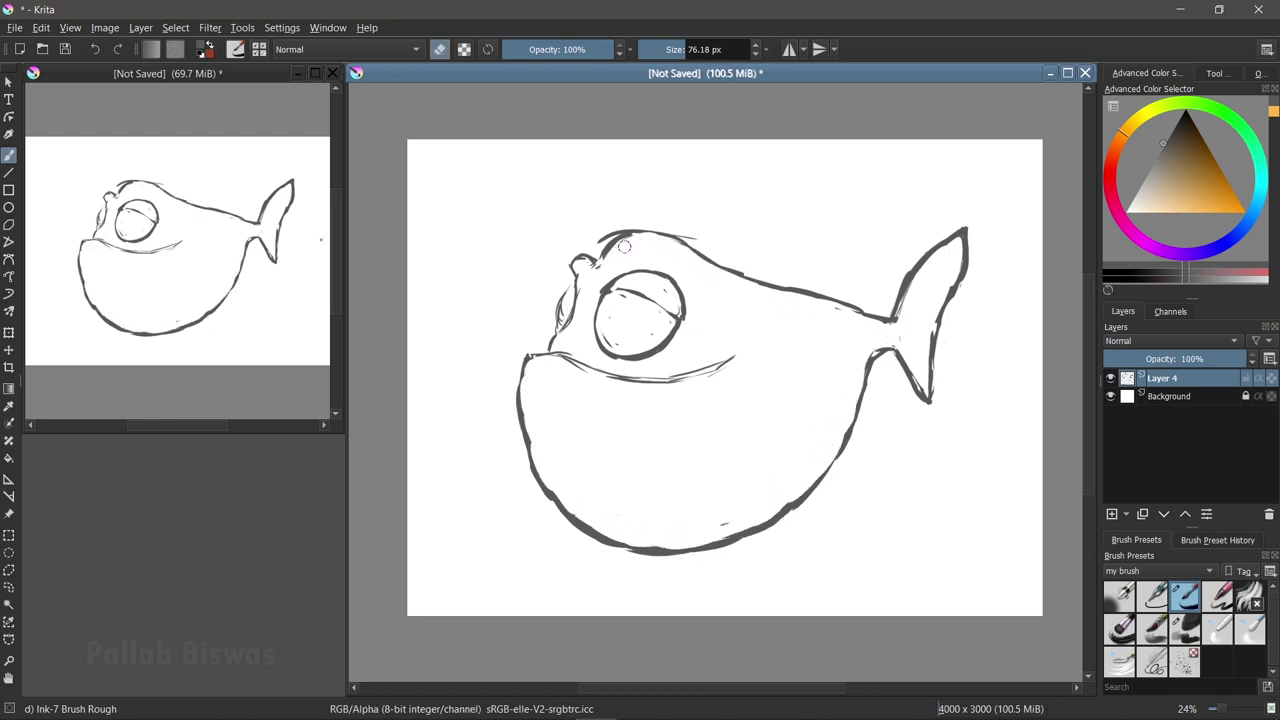
drag(612, 377, 727, 356)
- Draw a new smiling mouth under the eye and tidy its end and the eye line
key(e)
drag(526, 353, 754, 340)
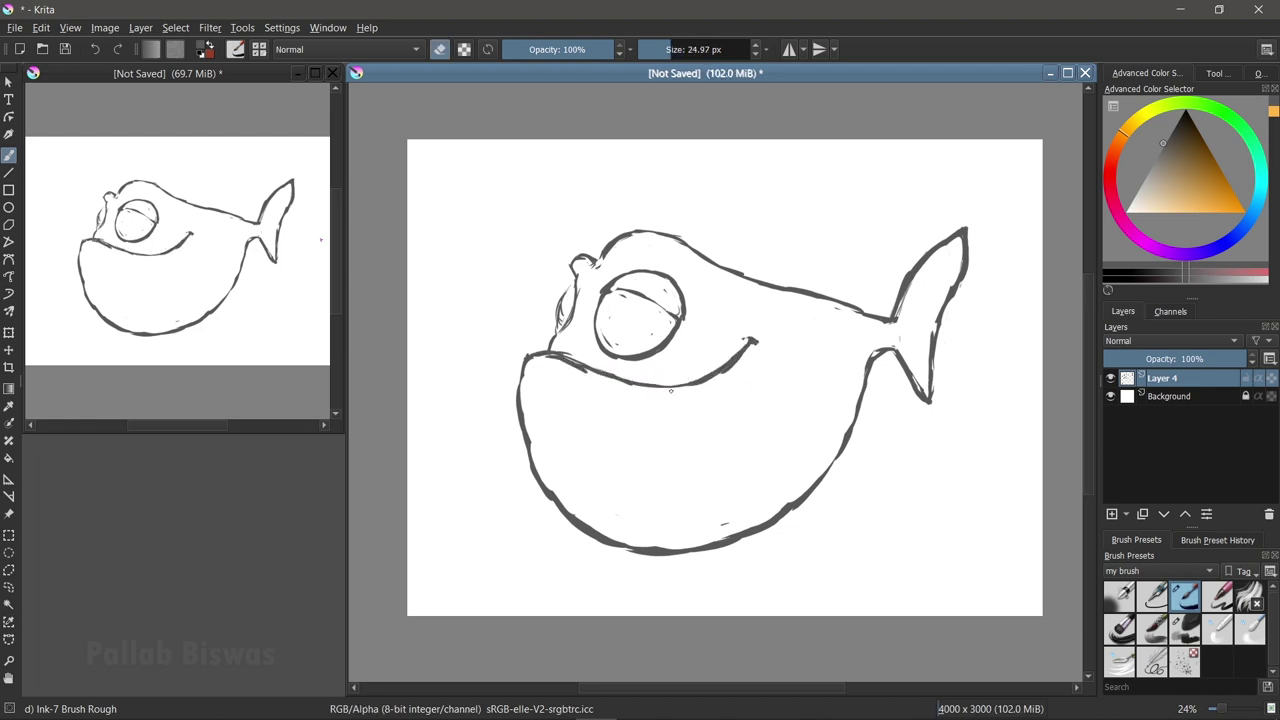
key(e)
drag(757, 342, 746, 342)
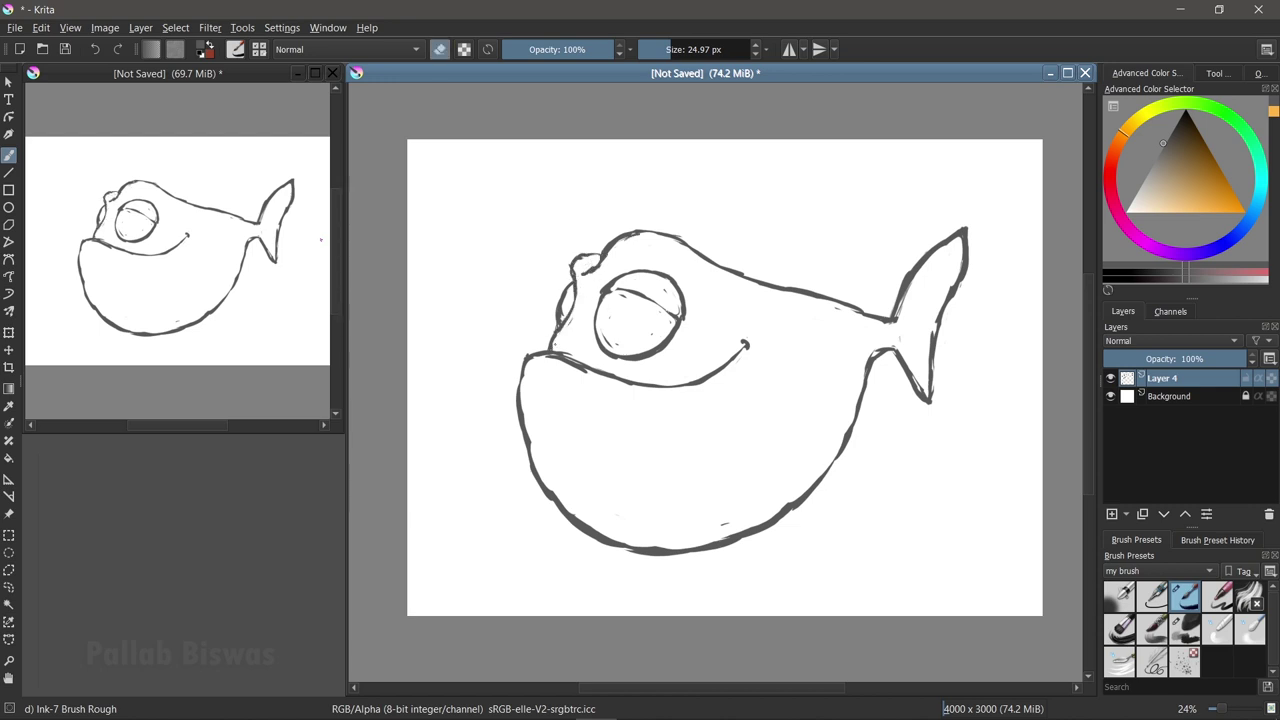
drag(678, 312, 651, 311)
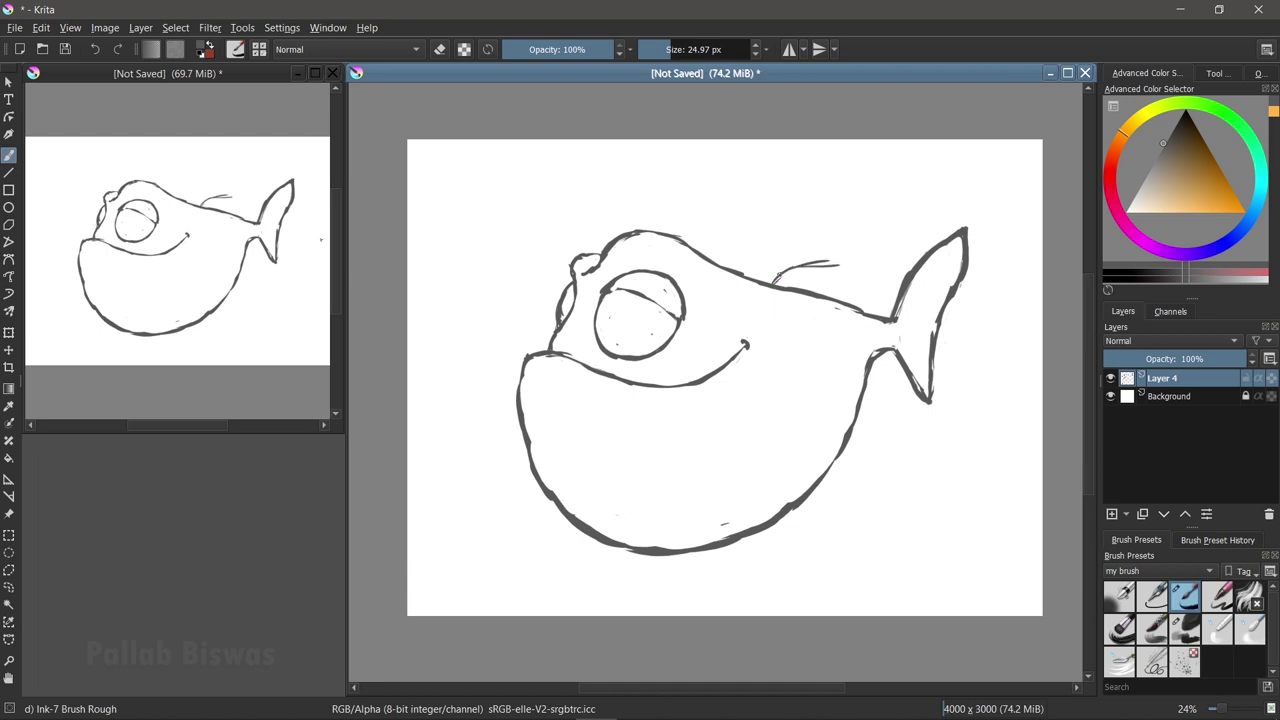
- Draw a dorsal fin on the fish's back, erasing its inner strokes
drag(770, 283, 850, 290)
drag(770, 284, 856, 242)
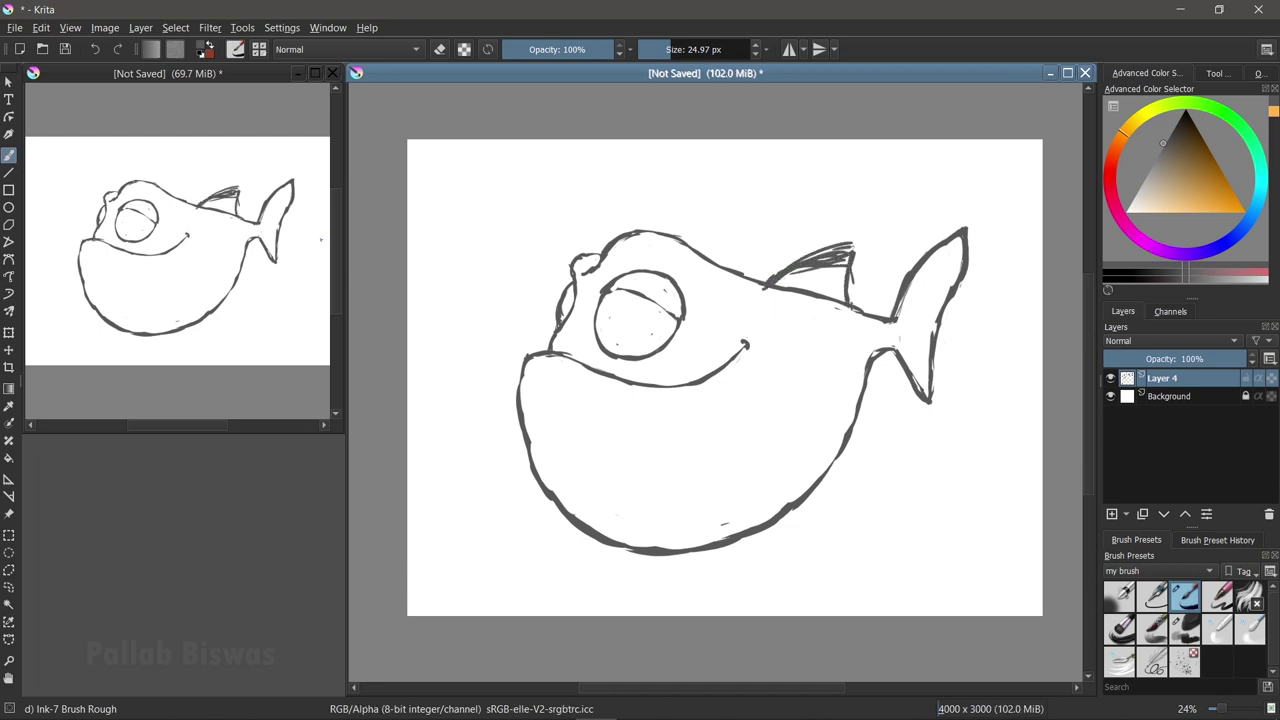
mouse_move(775, 283)
mouse_down()
mouse_move(792, 268)
mouse_move(852, 282)
mouse_move(835, 265)
mouse_up()
key(e)
- Draw a side fin near the tail joint and the lower body contour toward the tail
drag(806, 372, 880, 290)
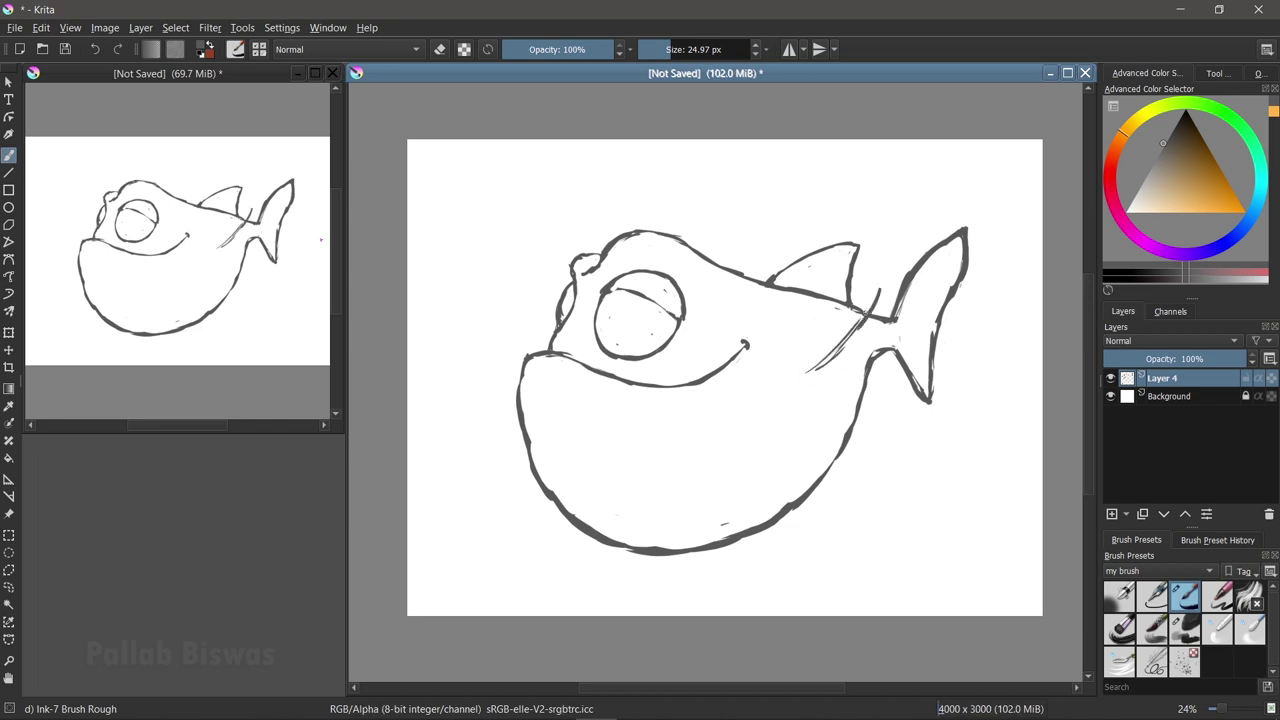
mouse_move(860, 395)
mouse_down()
mouse_move(808, 388)
mouse_move(790, 368)
mouse_up()
key(e)
mouse_move(870, 310)
mouse_down()
mouse_move(812, 372)
mouse_move(866, 394)
mouse_up()
drag(886, 348, 864, 390)
key(e)
mouse_move(775, 526)
mouse_down()
mouse_move(800, 521)
mouse_move(860, 456)
mouse_move(870, 413)
mouse_up()
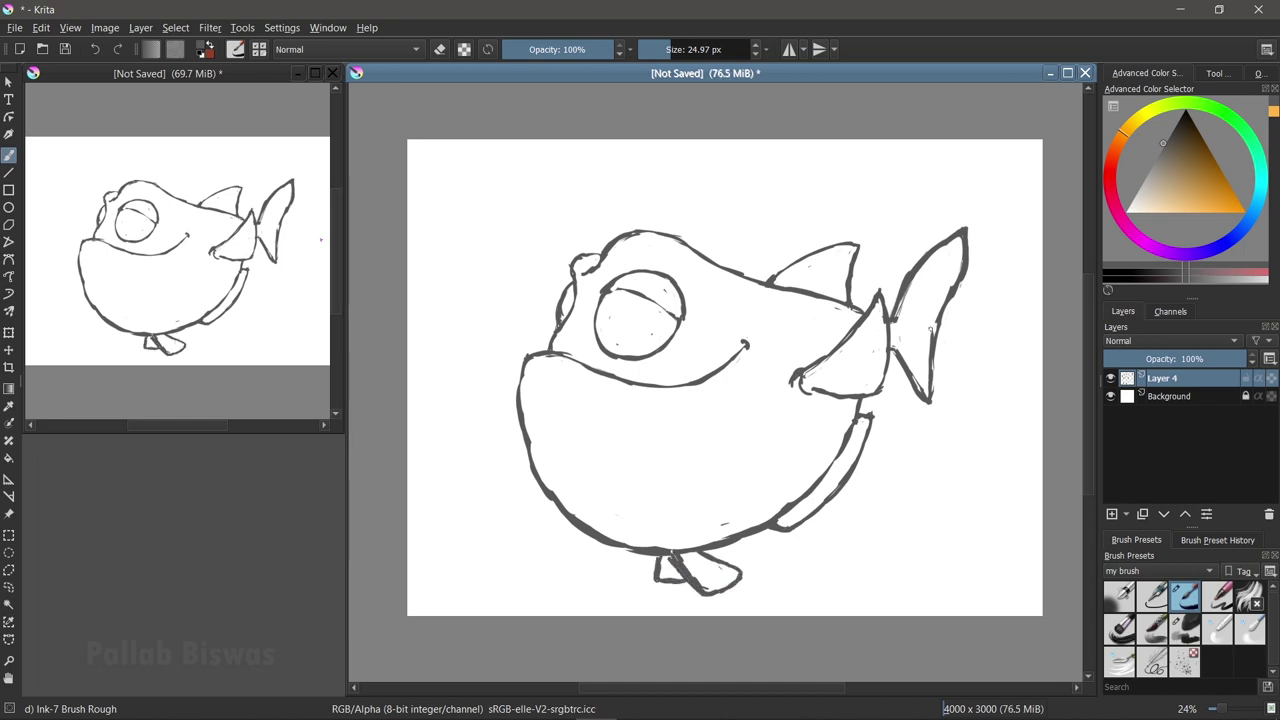
- Rotate the tail fin using a polygonal selection and Transform, then deselect
click(9, 570)
double_click(958, 205)
key(ctrl+t)
drag(985, 240, 920, 328)
key(Return)
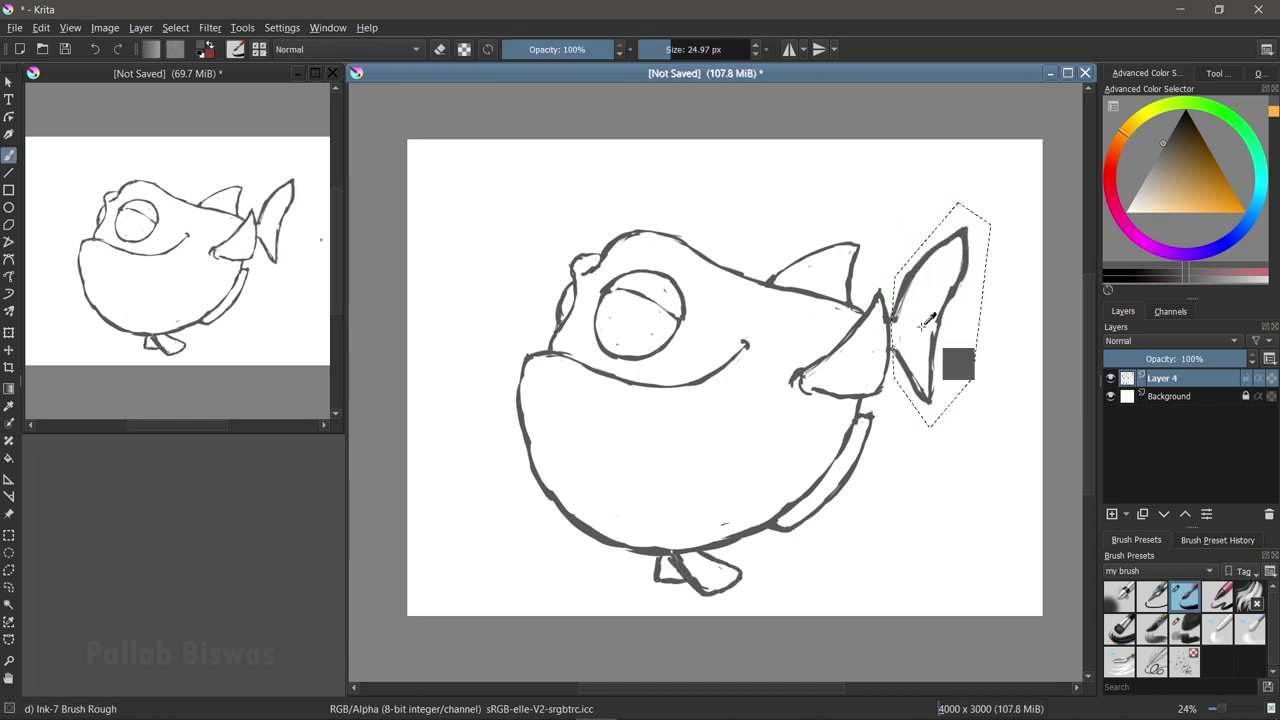
key(ctrl+shift+a)
- Paint a dark pupil in the eye and refine the smile line
key(e)
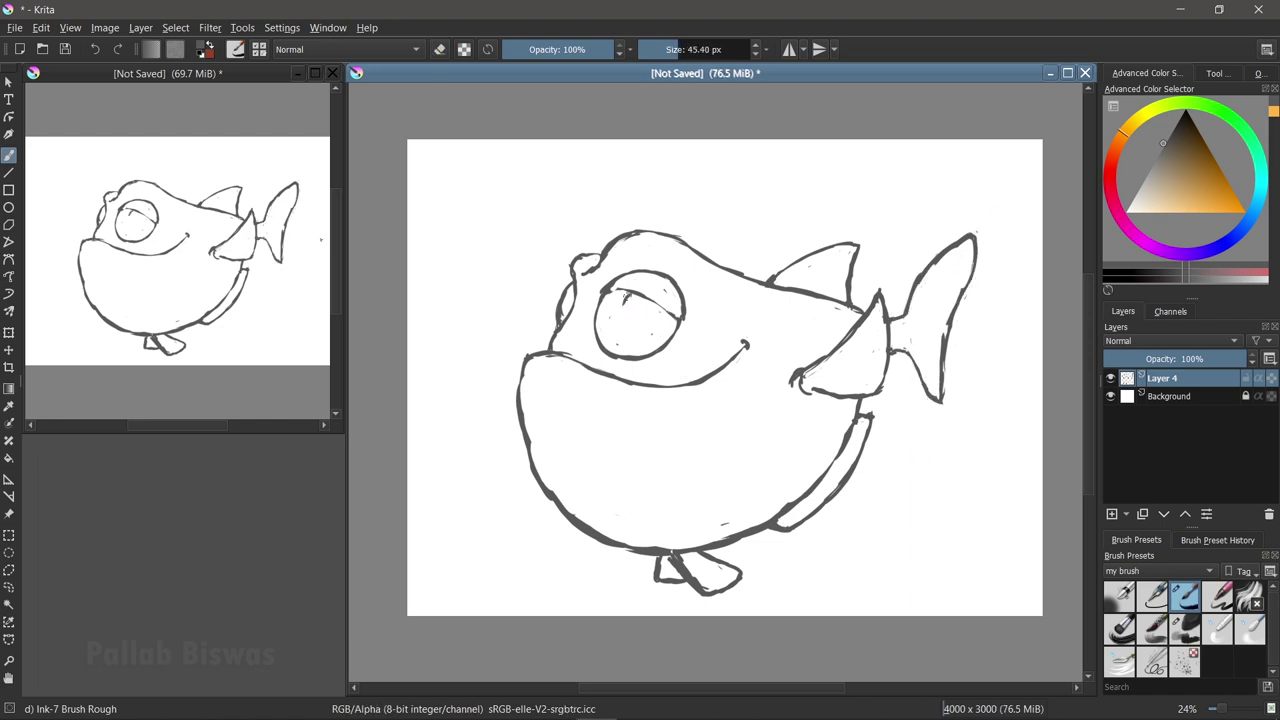
drag(620, 296, 648, 326)
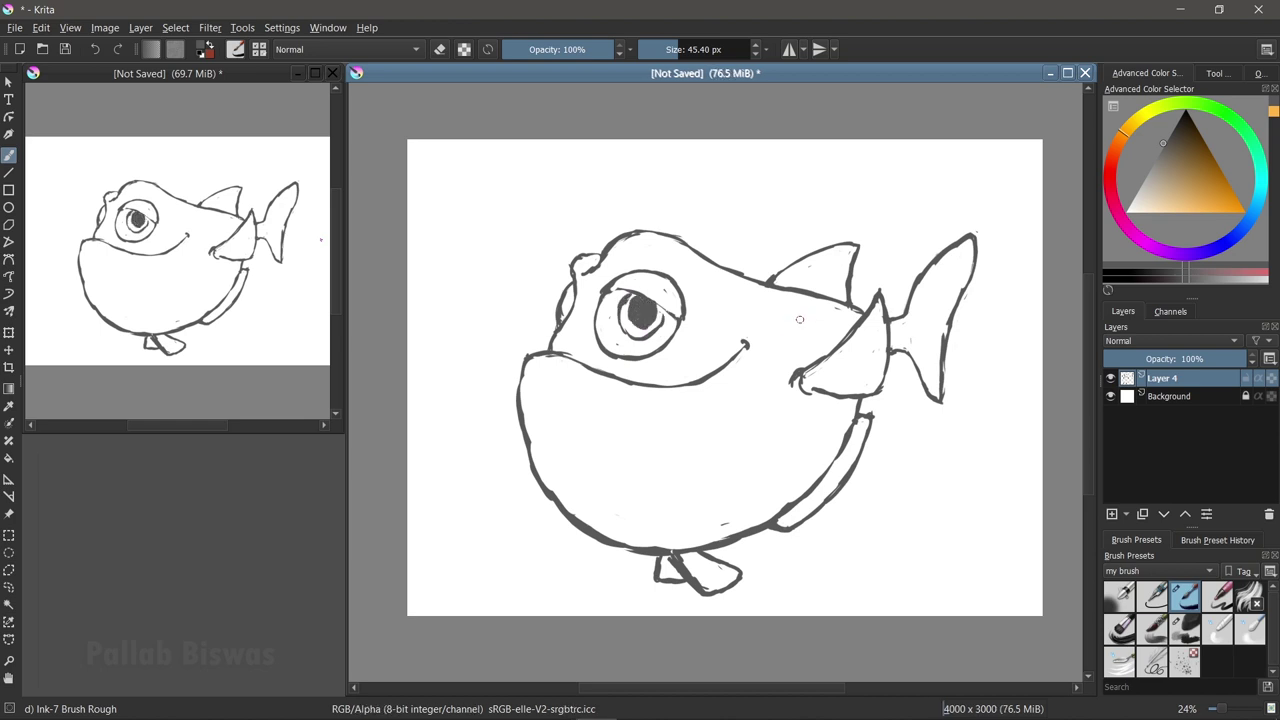
drag(644, 388, 746, 346)
key(e)
mouse_move(526, 356)
mouse_down()
mouse_move(676, 386)
mouse_move(650, 392)
mouse_up()
key(e)
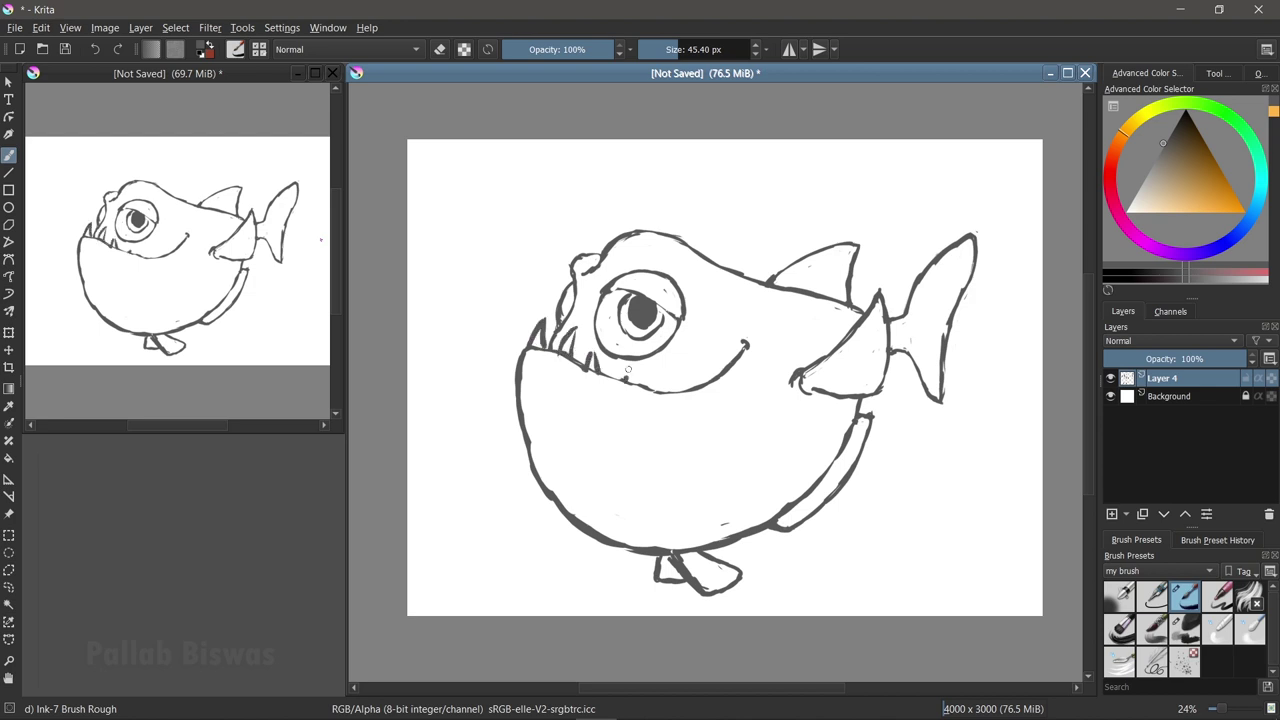
- Sketch a lure antenna above the head and shrink the fish, shifting it right and down
mouse_move(673, 231)
mouse_down()
mouse_move(497, 265)
mouse_move(486, 208)
mouse_up()
drag(640, 148, 480, 262)
drag(644, 145, 526, 168)
key(ctrl+t)
drag(963, 351, 820, 380)
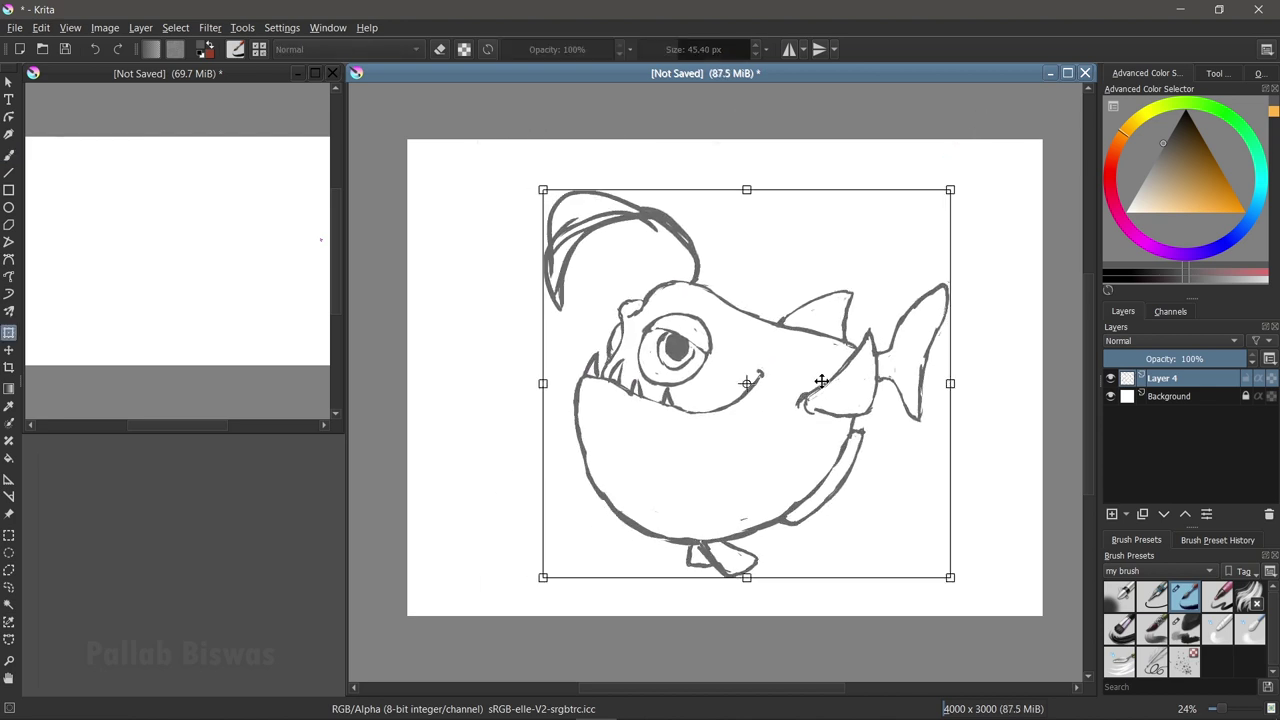
key(Return)
key(b)
- Ink the lure antenna boldly, ending in a round bulb
key(e)
mouse_move(652, 253)
mouse_down()
mouse_move(580, 205)
mouse_move(552, 265)
mouse_move(690, 254)
mouse_move(736, 305)
mouse_up()
key(e)
mouse_move(700, 238)
mouse_down()
mouse_move(540, 256)
mouse_move(574, 342)
mouse_up()
mouse_move(550, 285)
mouse_down()
mouse_move(560, 340)
mouse_move(545, 270)
mouse_up()
- Trace the lower jaw and upper lip curve in red
key(e)
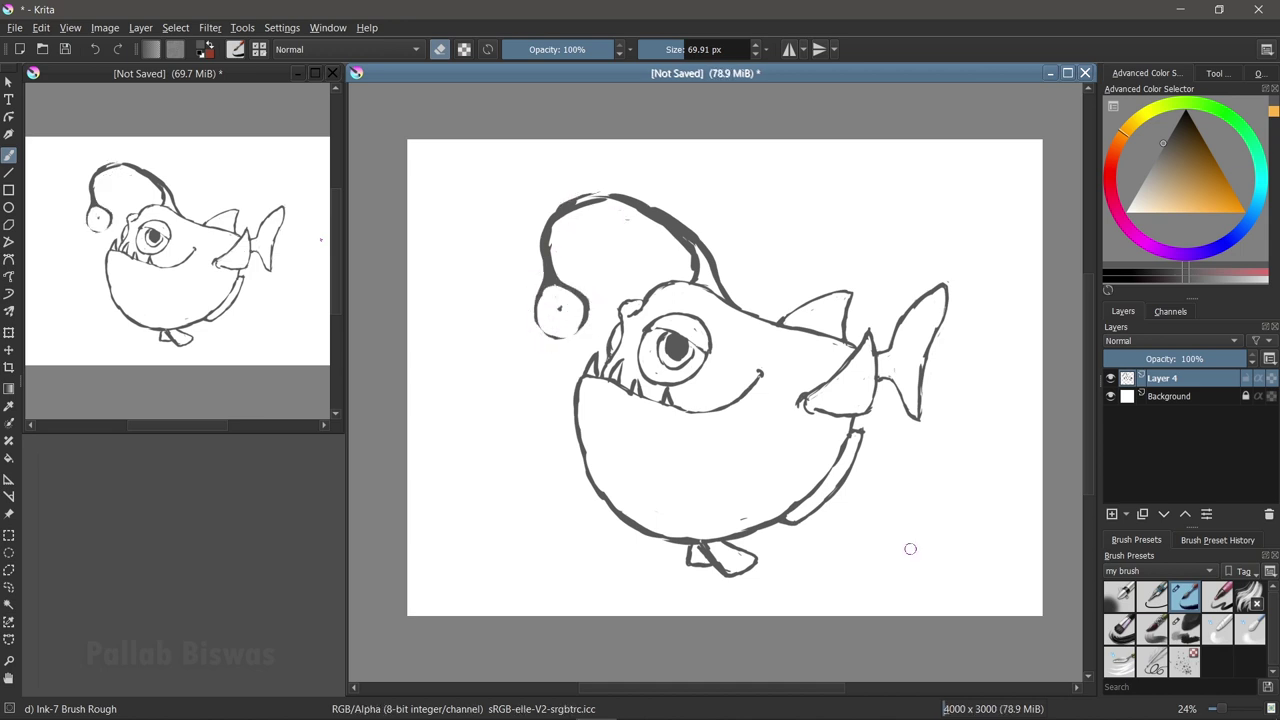
mouse_move(540, 375)
mouse_down()
mouse_move(843, 509)
mouse_move(890, 400)
mouse_up()
drag(545, 373, 770, 369)
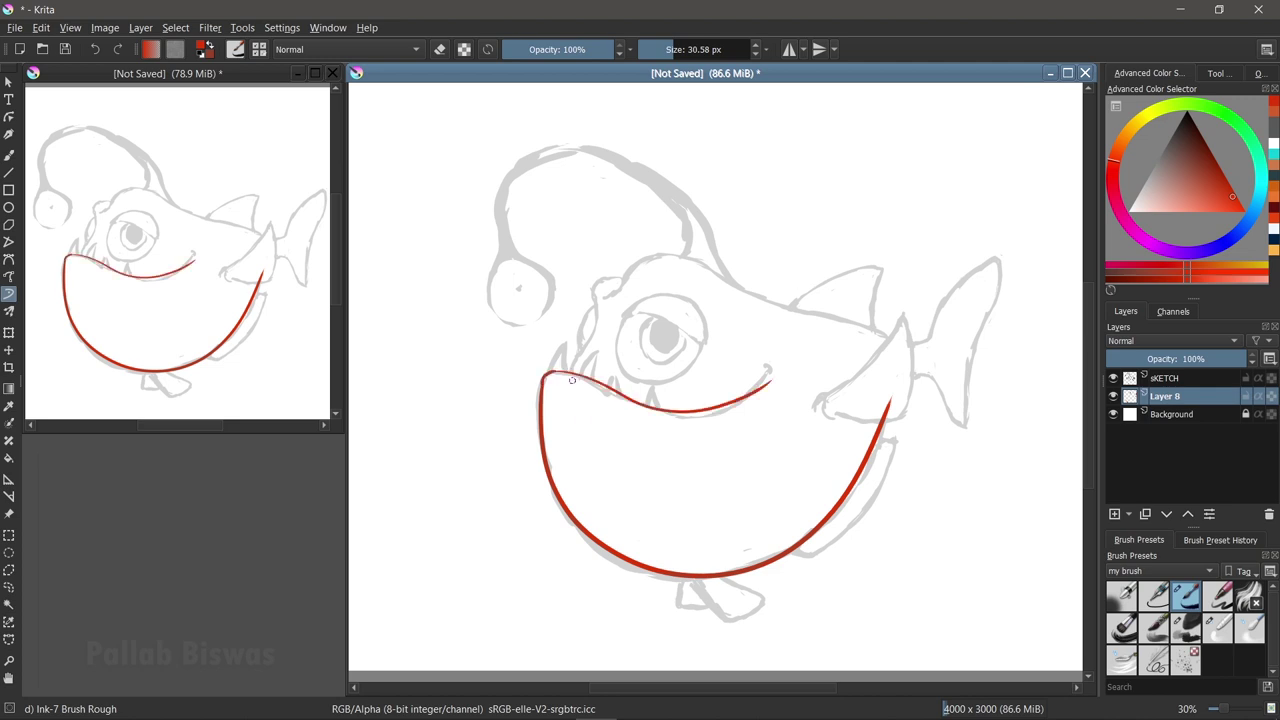
- Trace the front of the head and the lure stalk in red
mouse_move(572, 376)
mouse_down()
mouse_move(596, 318)
mouse_move(631, 283)
mouse_move(896, 336)
mouse_up()
key(ctrl+z)
drag(626, 300, 912, 352)
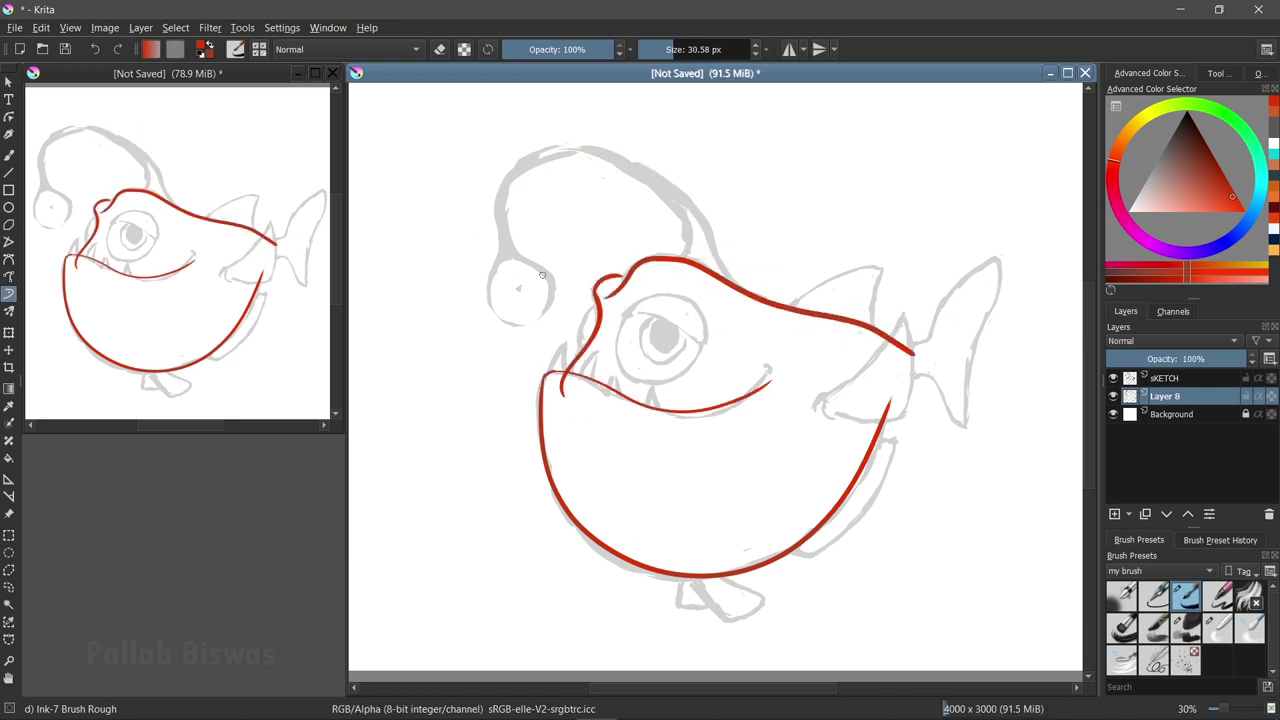
drag(505, 255, 688, 262)
mouse_move(470, 230)
mouse_down()
mouse_move(720, 270)
mouse_move(500, 248)
mouse_up()
key(ctrl+z)
- Trace the round lure bulb in red, retrying strokes with undo
mouse_move(484, 300)
mouse_down()
mouse_move(506, 217)
mouse_move(552, 286)
mouse_up()
key(ctrl+z)
drag(506, 236, 552, 288)
key(ctrl+z)
drag(506, 240, 556, 290)
- Trace the dorsal fin and tail edges in red up to the tail tip
mouse_move(783, 316)
mouse_down()
mouse_move(870, 256)
mouse_move(881, 336)
mouse_move(955, 328)
mouse_up()
drag(892, 372, 968, 428)
key(ctrl+z)
drag(1006, 252, 966, 428)
key(ctrl+z)
drag(932, 336, 1002, 260)
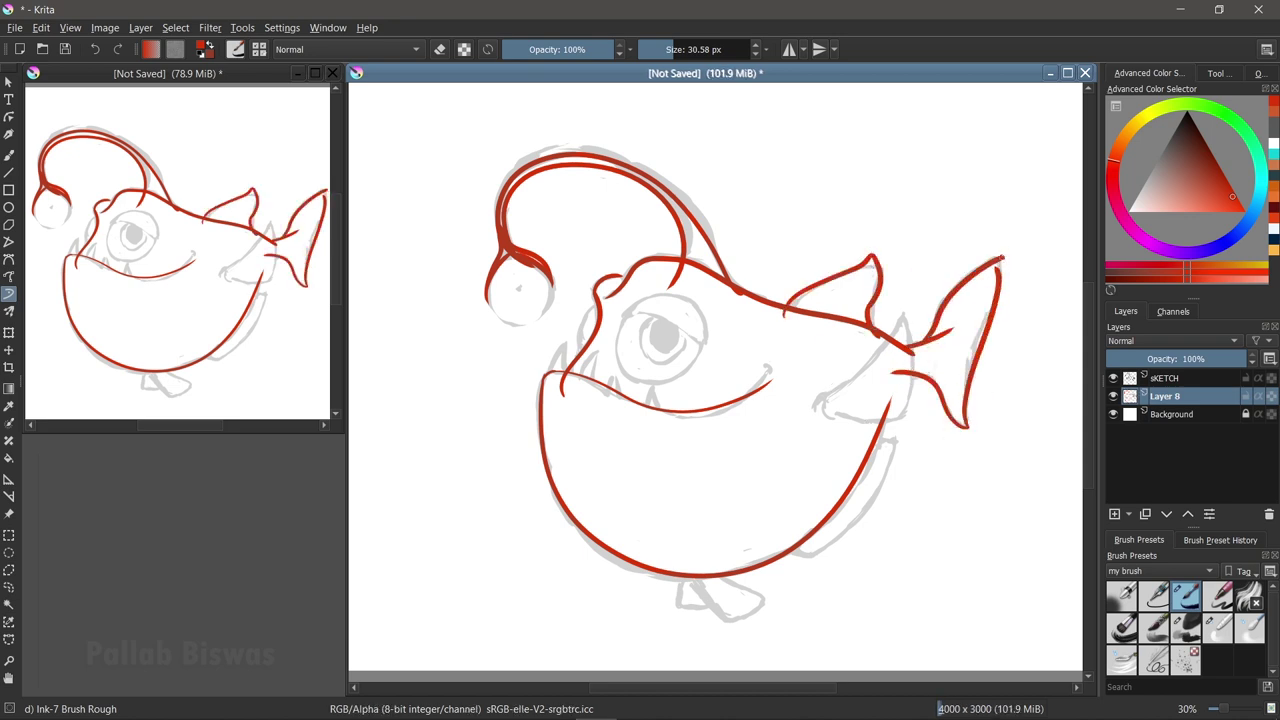
- Paint a large red fill inside the belly and shrink the brush
mouse_move(614, 409)
mouse_down()
mouse_move(558, 402)
mouse_move(645, 285)
mouse_move(700, 245)
mouse_move(620, 318)
mouse_up()
key([)
key([)
scroll(560, 405, up, 1)
key([)
key([)
key([)
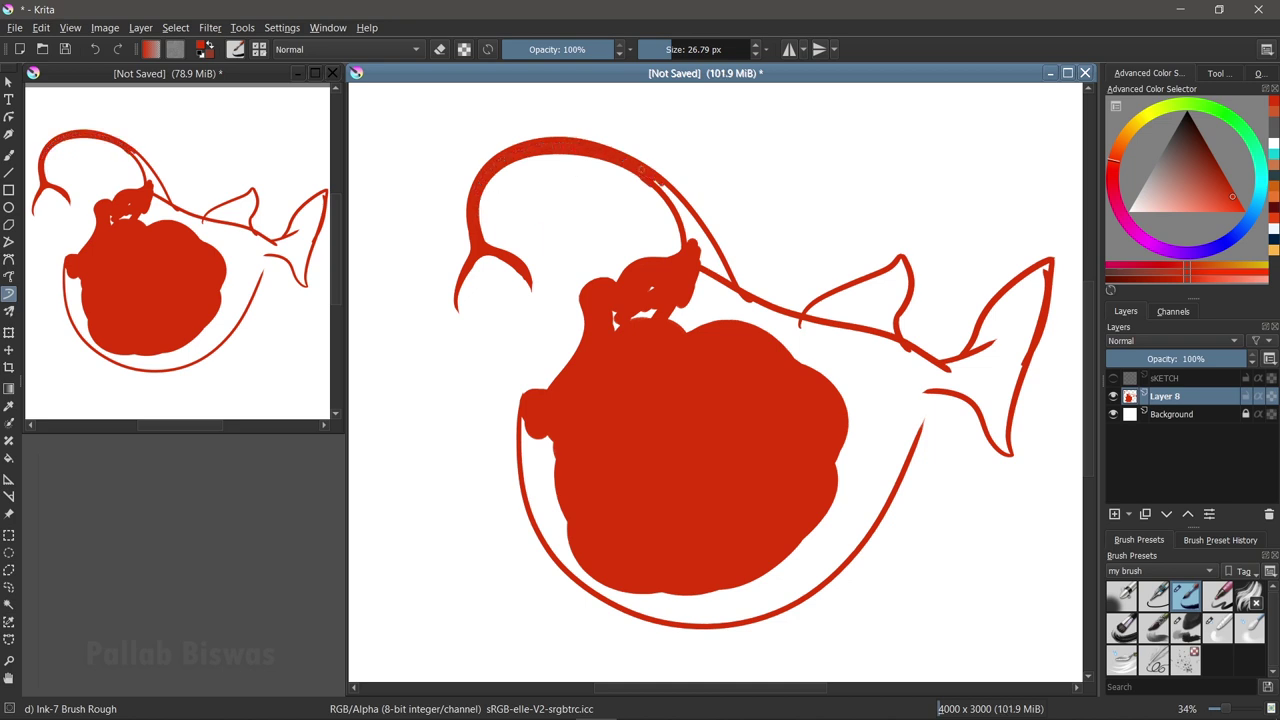
- Fill the lure stalk, dorsal fin base and body with solid red
drag(680, 207, 712, 262)
mouse_move(815, 340)
mouse_down()
mouse_move(829, 314)
mouse_move(887, 283)
mouse_move(885, 318)
mouse_move(830, 345)
mouse_up()
drag(912, 447, 950, 372)
drag(540, 415, 586, 480)
mouse_move(660, 315)
mouse_down()
mouse_move(563, 534)
mouse_move(640, 598)
mouse_move(800, 565)
mouse_move(860, 505)
mouse_move(928, 380)
mouse_up()
mouse_move(700, 290)
mouse_down()
mouse_move(774, 334)
mouse_move(886, 354)
mouse_up()
- Paint the tail joint red and add a red edge up from the belly bottom
key(bracketleft)
key(bracketleft)
key(bracketleft)
mouse_move(968, 368)
mouse_down()
mouse_move(1045, 272)
mouse_move(1035, 325)
mouse_move(990, 350)
mouse_move(984, 408)
mouse_move(1020, 345)
mouse_move(1001, 432)
mouse_up()
key(bracketleft)
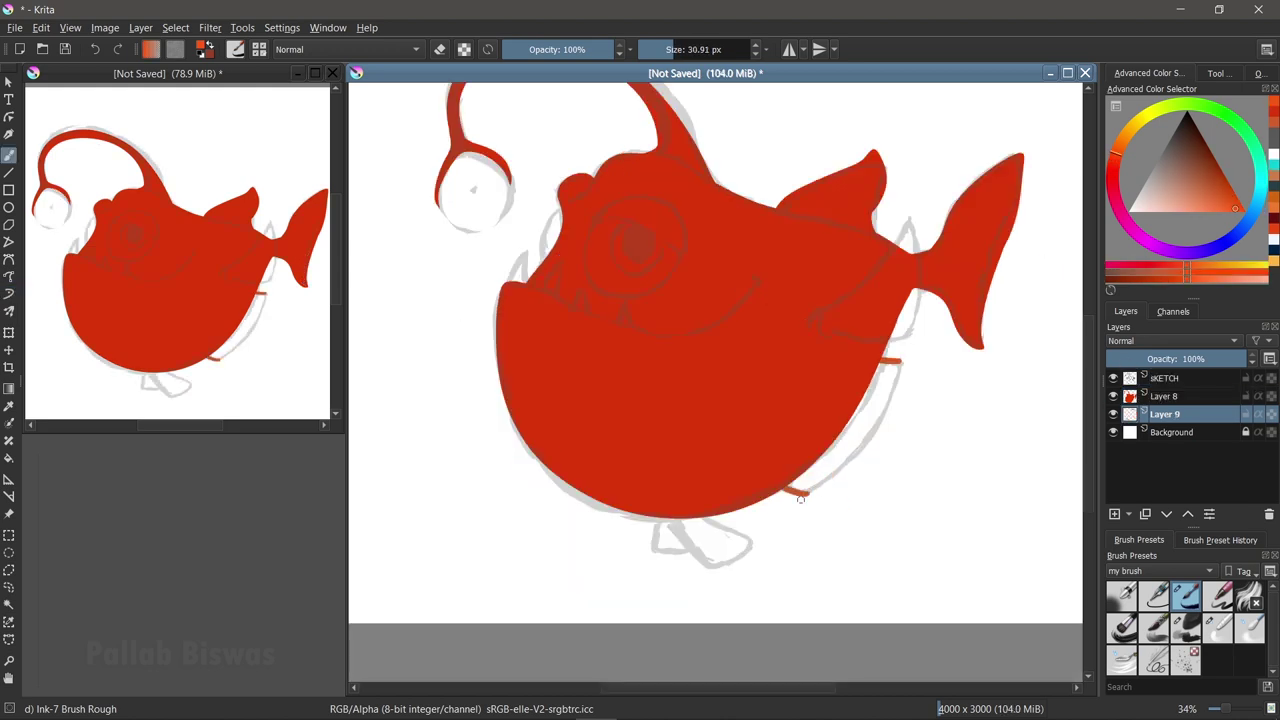
drag(810, 492, 907, 355)
- Erase stray paint and fill the lower fin solid orange
key(e)
key(e)
mouse_move(686, 524)
mouse_down()
mouse_move(660, 550)
mouse_move(705, 521)
mouse_move(720, 556)
mouse_up()
key(bracketright)
key(bracketright)
key(bracketright)
click(666, 537)
mouse_move(790, 462)
mouse_down()
mouse_move(818, 466)
mouse_move(873, 414)
mouse_up()
- On a new layer, outline the side fin along the tail joint
key(Insert)
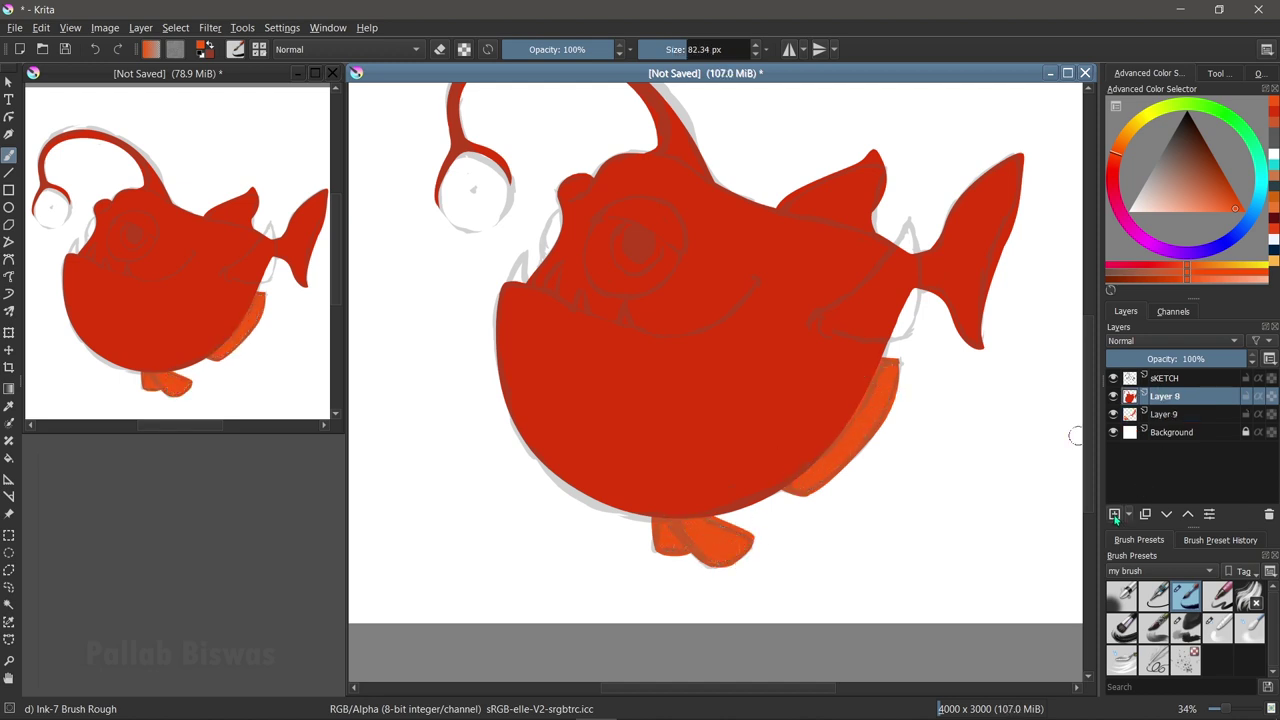
key(bracketleft)
key(bracketleft)
key(bracketleft)
mouse_move(820, 313)
mouse_down()
mouse_move(906, 224)
mouse_move(832, 334)
mouse_move(910, 250)
mouse_move(908, 310)
mouse_move(878, 321)
mouse_move(911, 314)
mouse_up()
key(bracketright)
key(bracketright)
key(bracketright)
click(1113, 378)
- Fill the side fin with orange and paint the whole background dark teal
key(bracketleft)
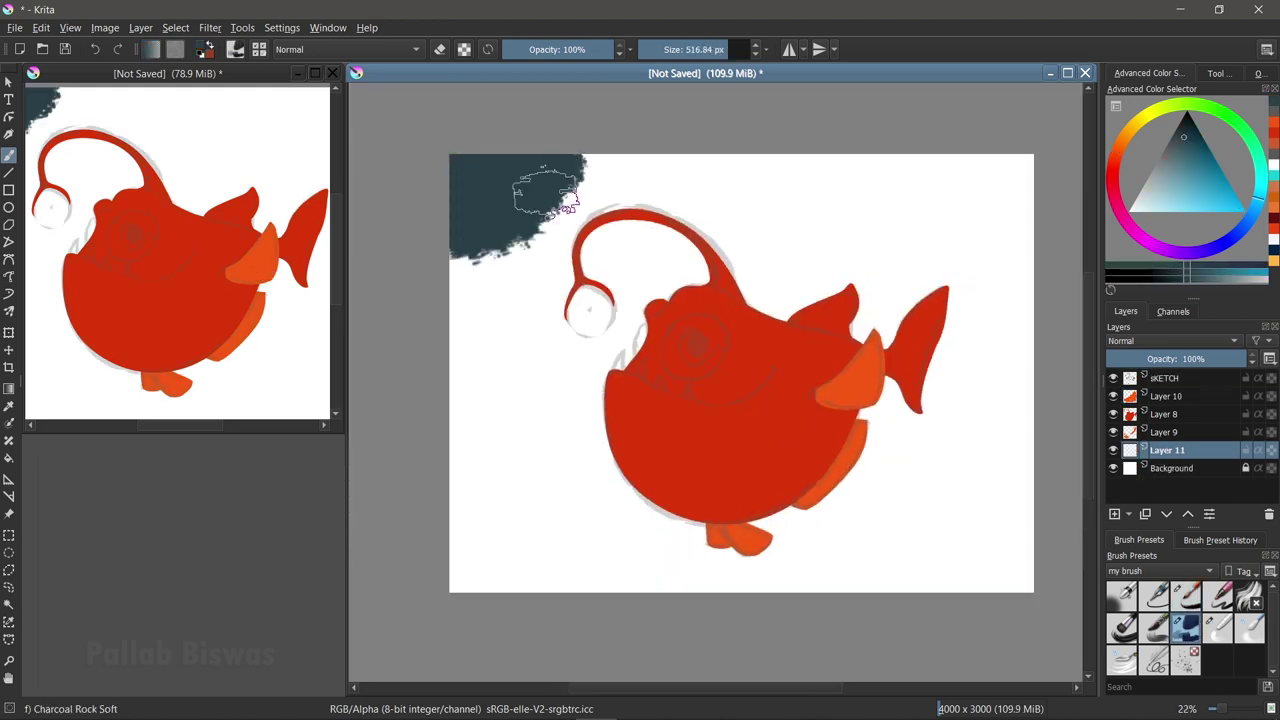
mouse_move(731, 210)
mouse_down()
mouse_move(1000, 171)
mouse_move(557, 214)
mouse_move(914, 229)
mouse_move(965, 305)
mouse_move(486, 357)
mouse_move(600, 286)
mouse_move(514, 371)
mouse_move(668, 383)
mouse_move(1008, 568)
mouse_up()
mouse_move(472, 430)
mouse_down()
mouse_move(957, 429)
mouse_move(894, 466)
mouse_move(823, 580)
mouse_move(556, 450)
mouse_move(671, 514)
mouse_move(750, 517)
mouse_up()
- On a new layer, fill a small elliptical selection over the lure bulb with white
key(Insert)
scroll(777, 449, up, 1)
scroll(514, 343, up, 1)
key(j)
drag(567, 327, 577, 331)
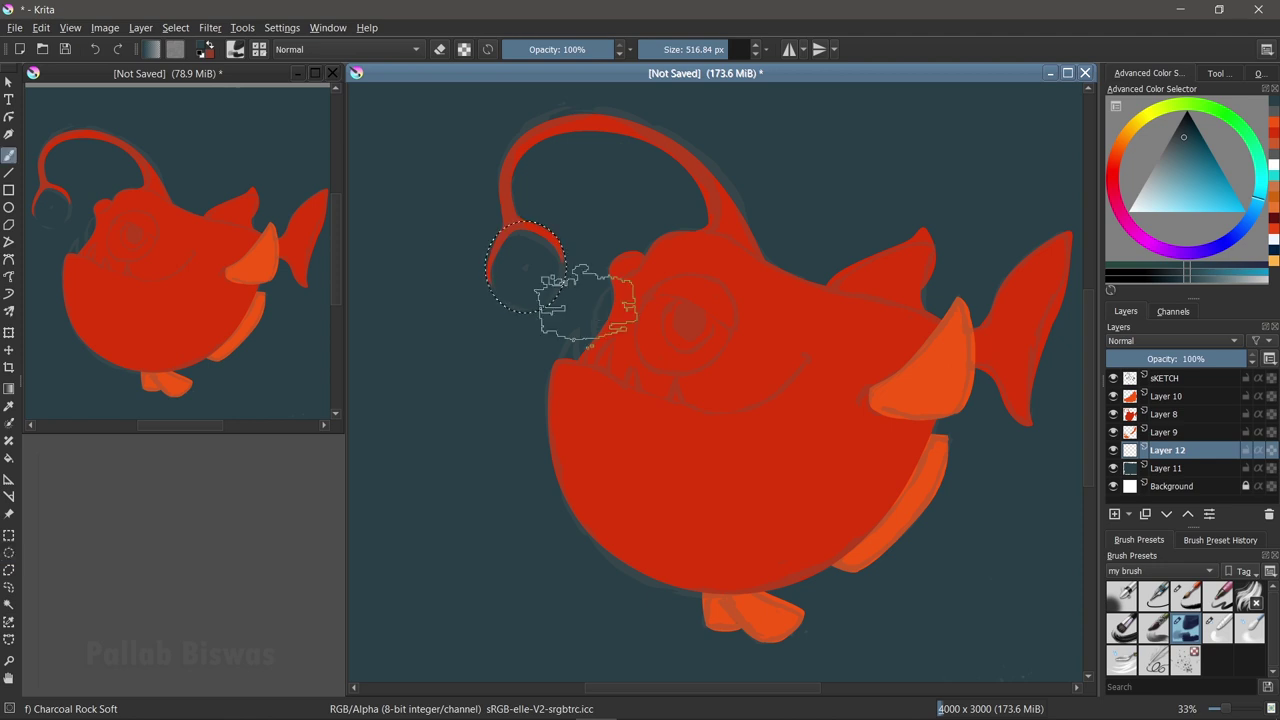
key(shift+BackSpace)
key(b)
scroll(500, 180, up, 3)
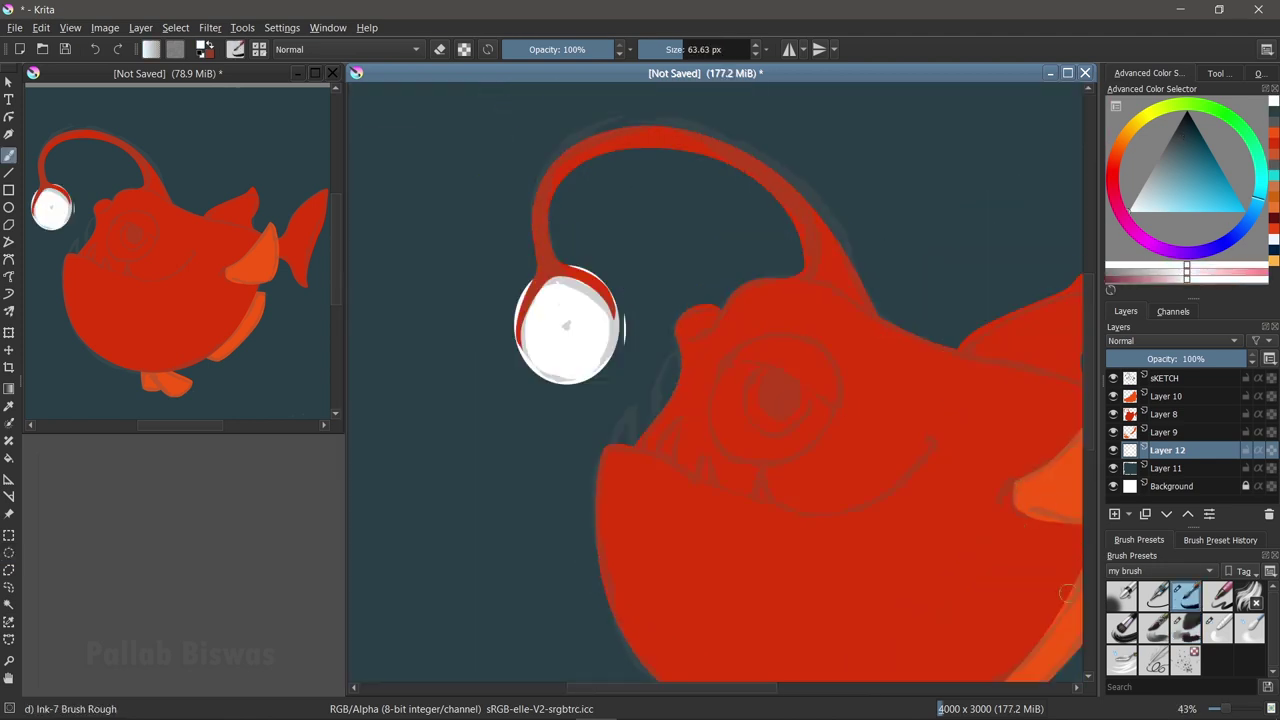
- Fill an elliptical eye white, then shrink and move it up-left into place
key(ctrl+t)
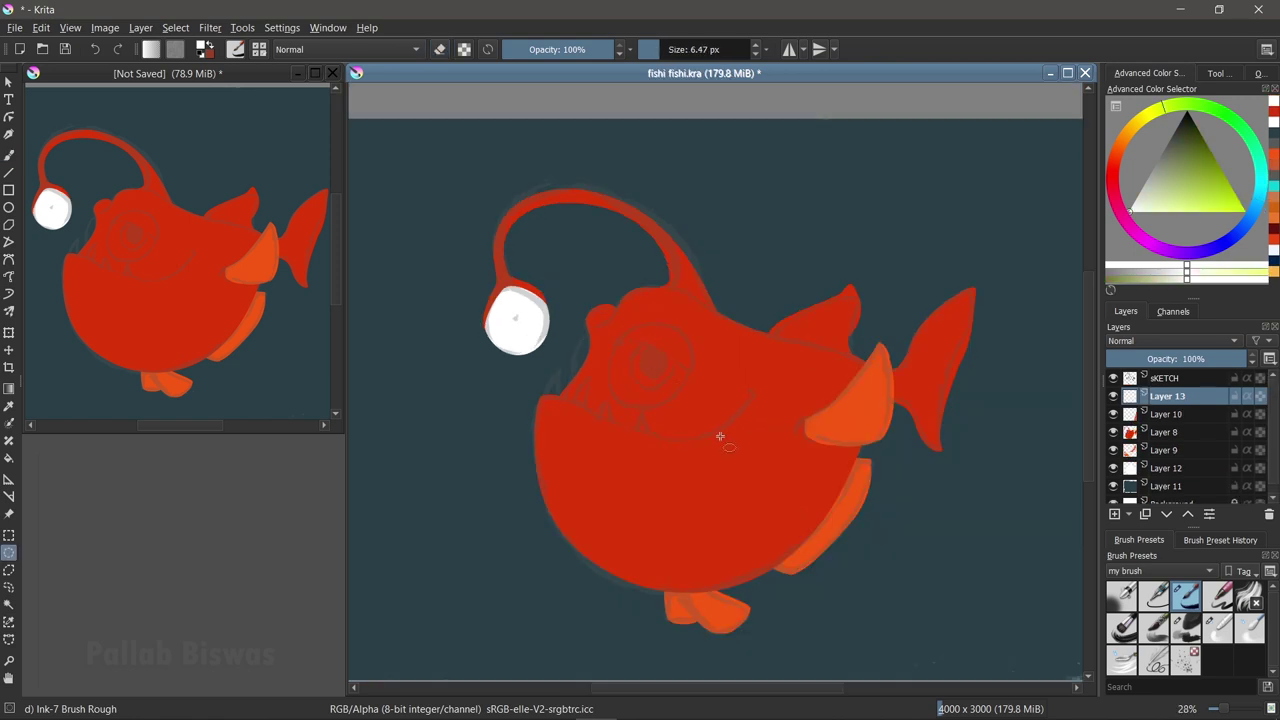
drag(720, 436, 627, 333)
key(shift+BackSpace)
key(ctrl+t)
drag(760, 344, 749, 263)
key(Return)
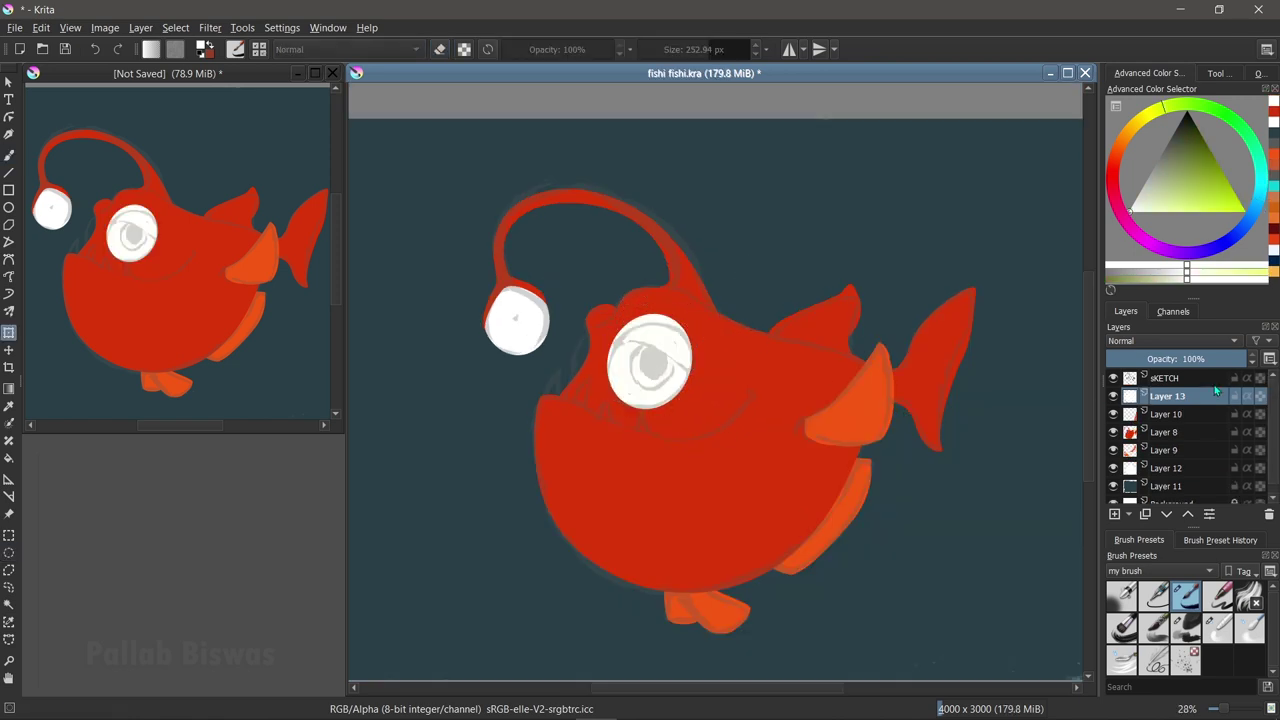
- On a clipped layer above the eye, place a teal dab as the iris
key(ctrl+shift+g)
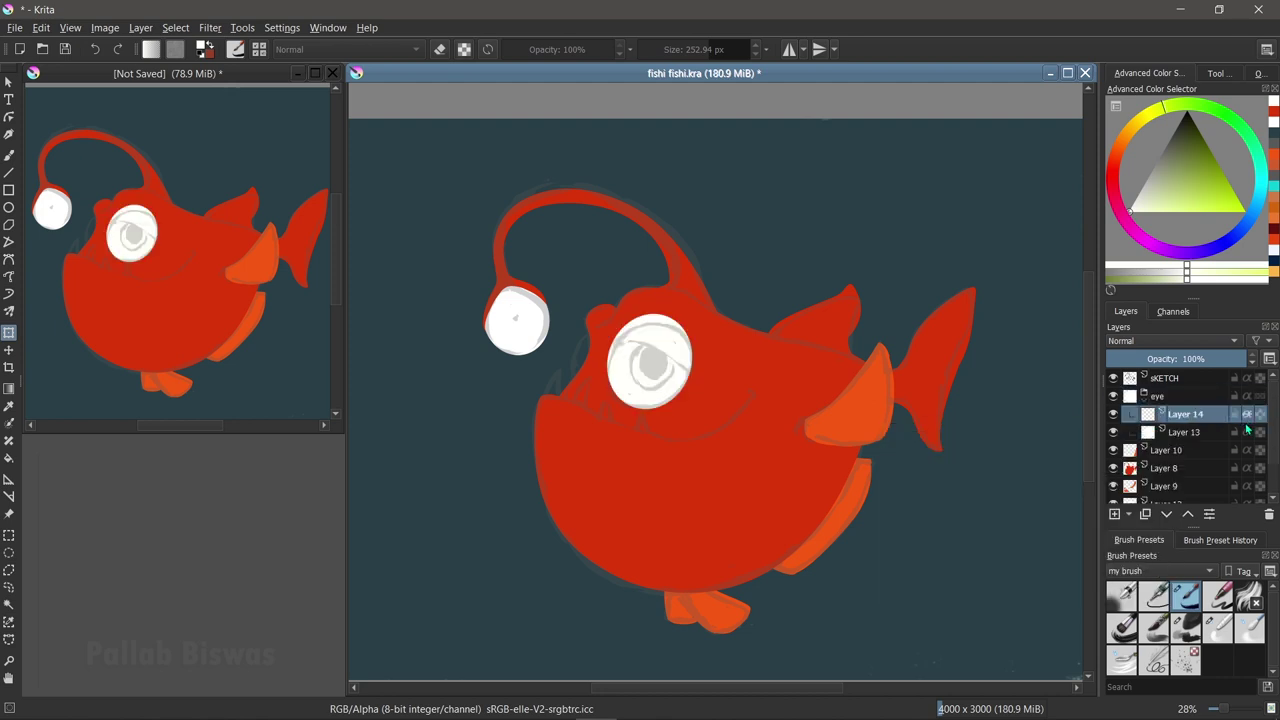
key(b)
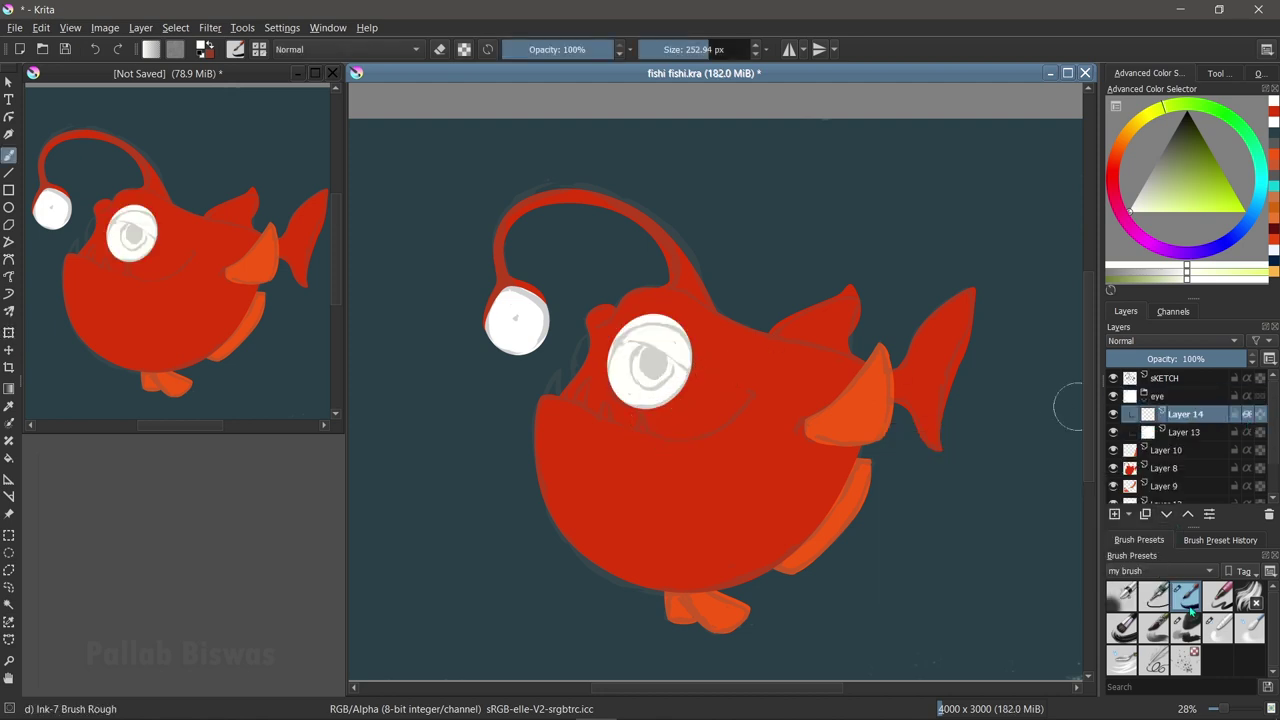
click(1273, 185)
click(649, 357)
key(ctrl+z)
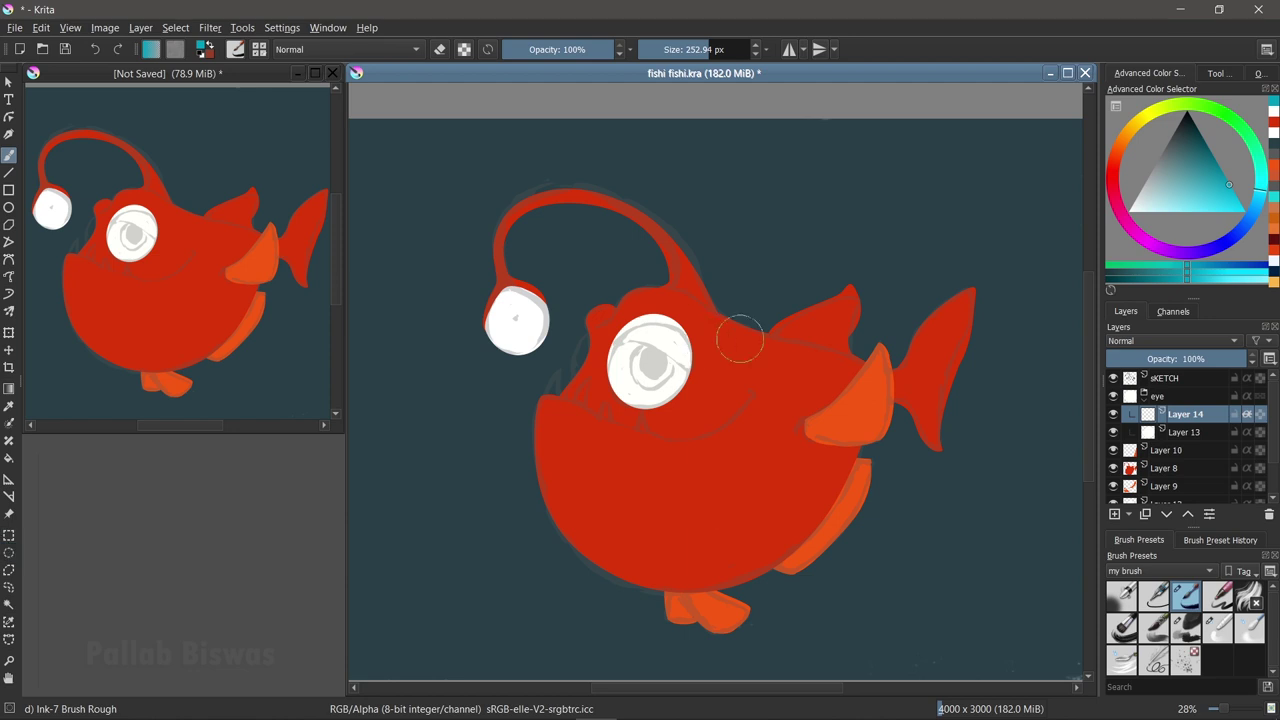
click(743, 395)
key(ctrl+t)
drag(743, 395, 635, 366)
key(Return)
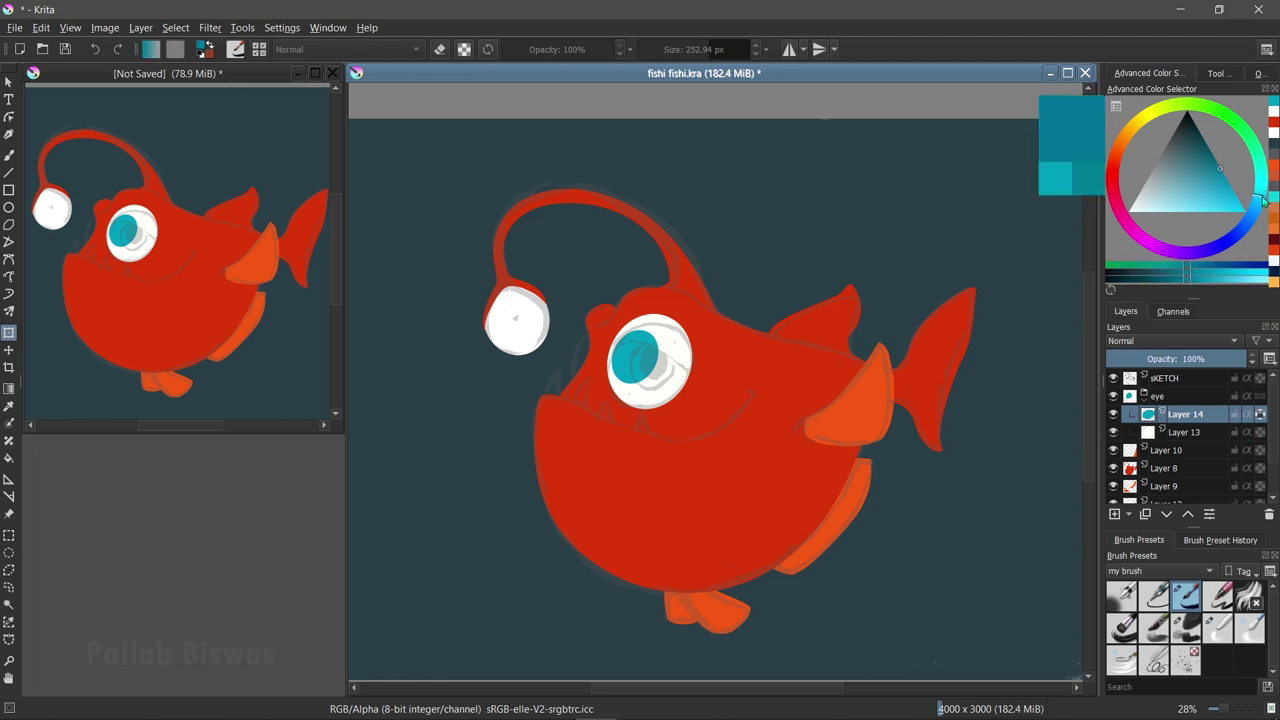
- Blend a light cyan highlight into the teal iris
key(b)
scroll(657, 357, up, 3)
click(1249, 627)
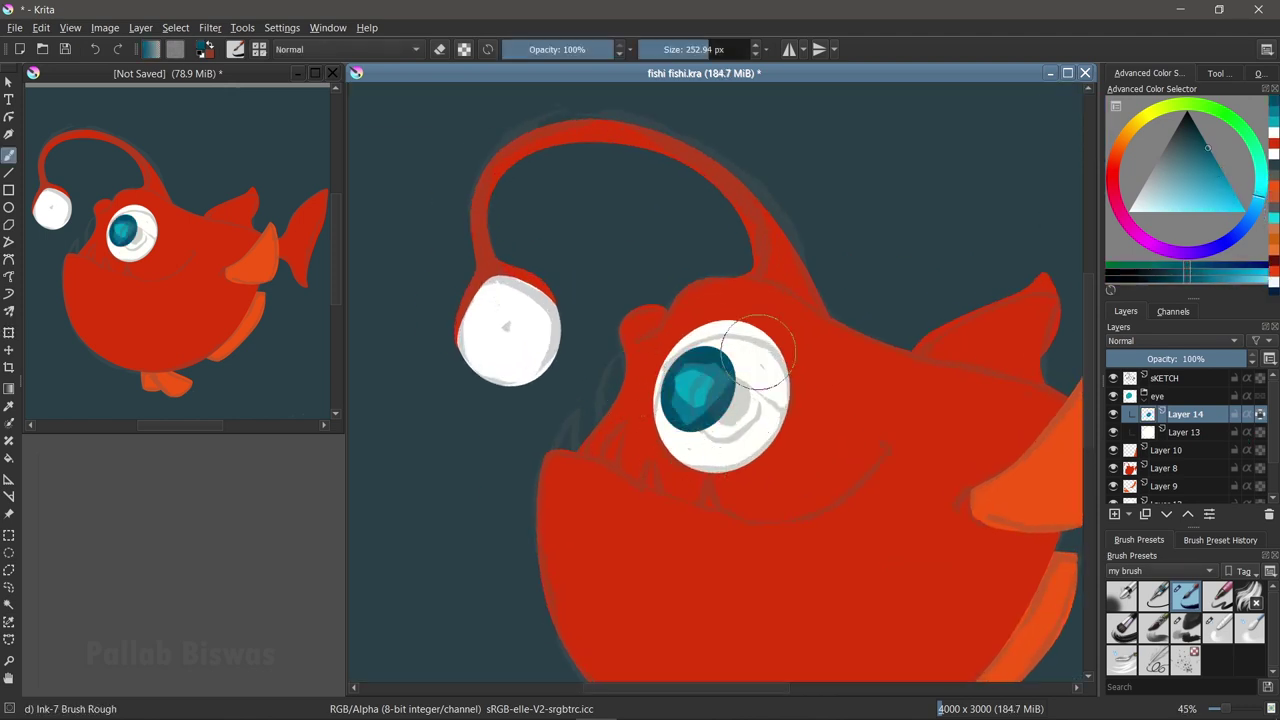
click(1245, 210)
click(697, 384)
drag(697, 384, 705, 388)
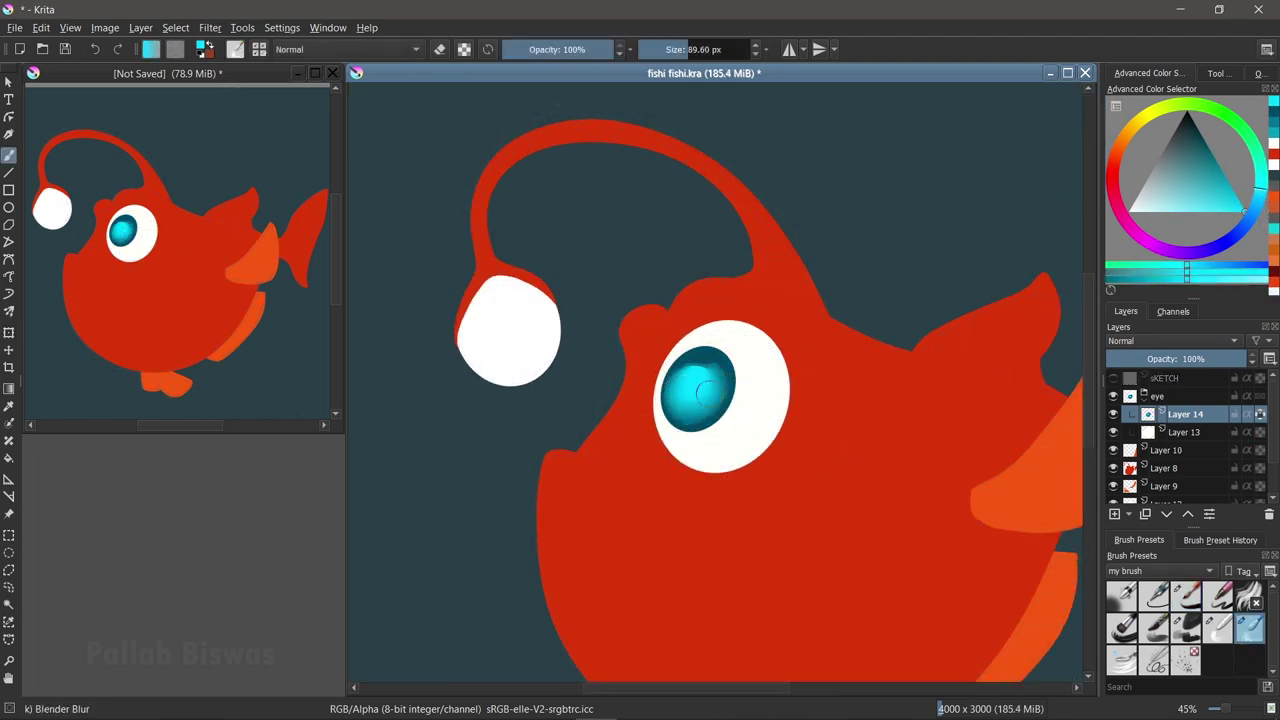
key(slash)
- Add a new layer and fill a black elliptical pupil in the eye
key(slash)
drag(697, 384, 699, 388)
key(Insert)
key(slash)
key(j)
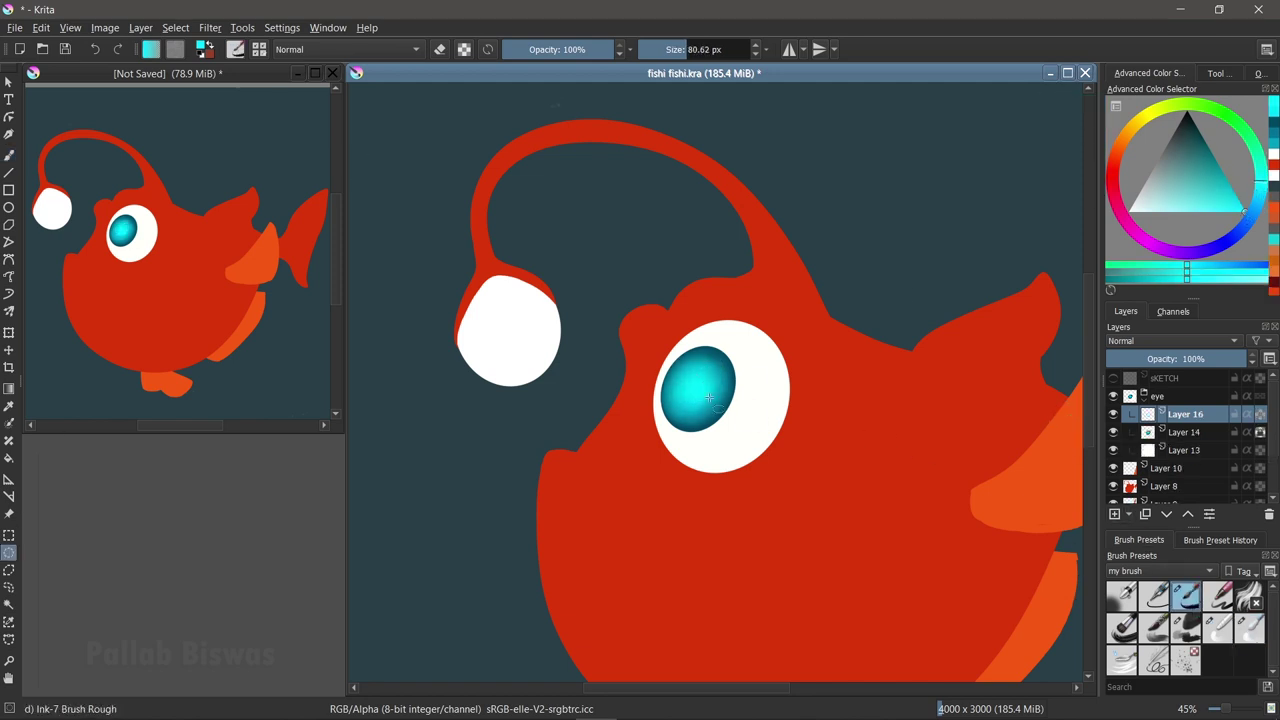
key(d)
click(697, 386)
key(ctrl+t)
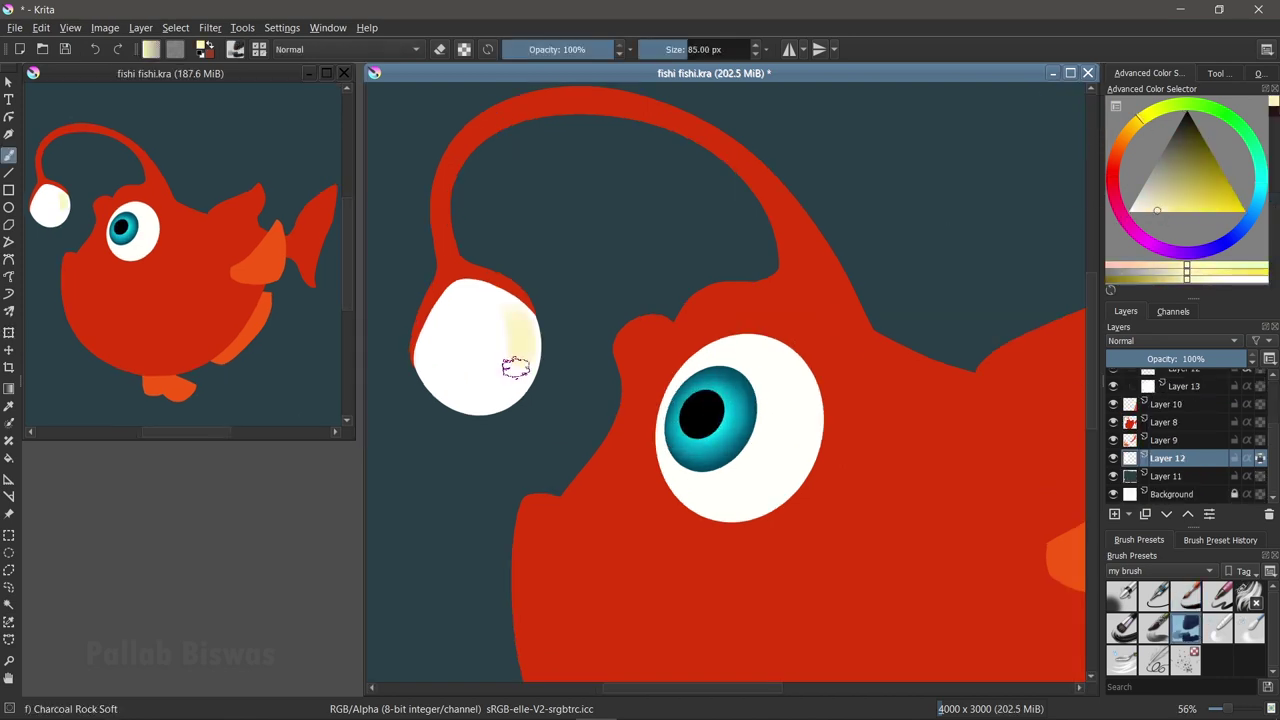
- Paint cream over the lure bulb and the eye white
drag(518, 335, 434, 329)
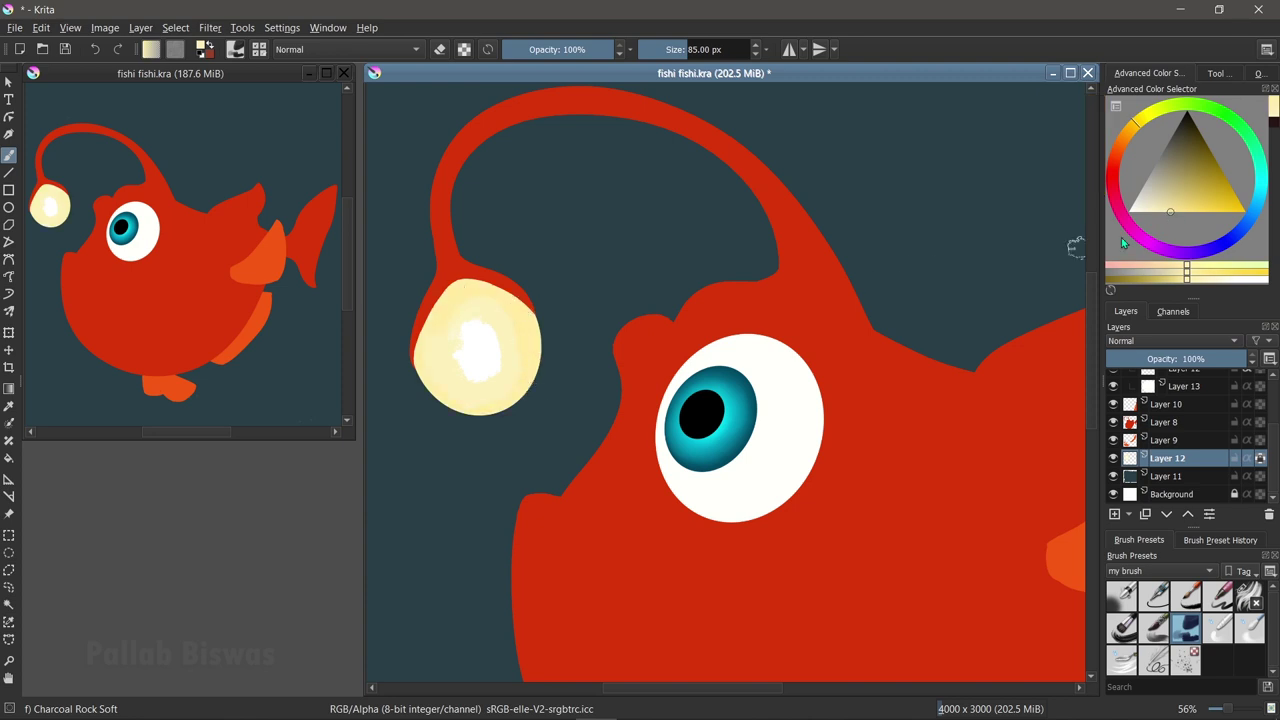
key(slash)
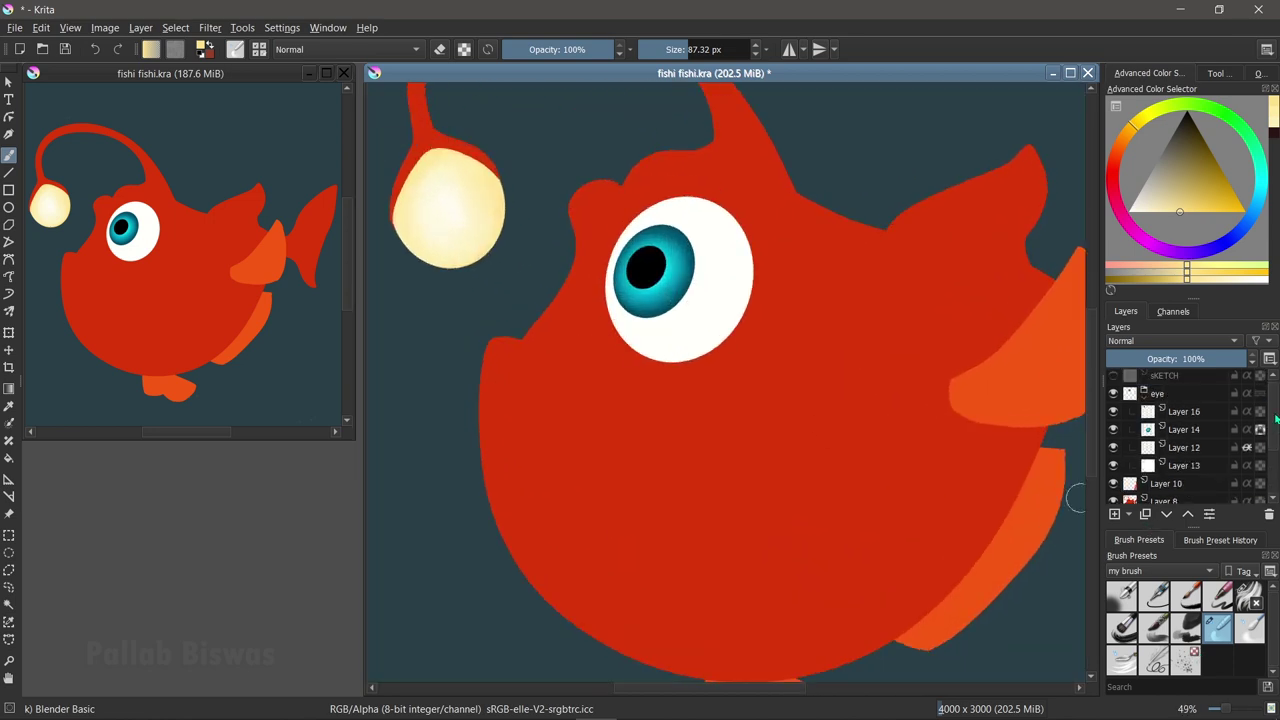
ctrl+click(600, 295)
mouse_move(690, 340)
mouse_down()
mouse_move(700, 306)
mouse_move(633, 275)
mouse_move(712, 300)
mouse_move(651, 363)
mouse_up()
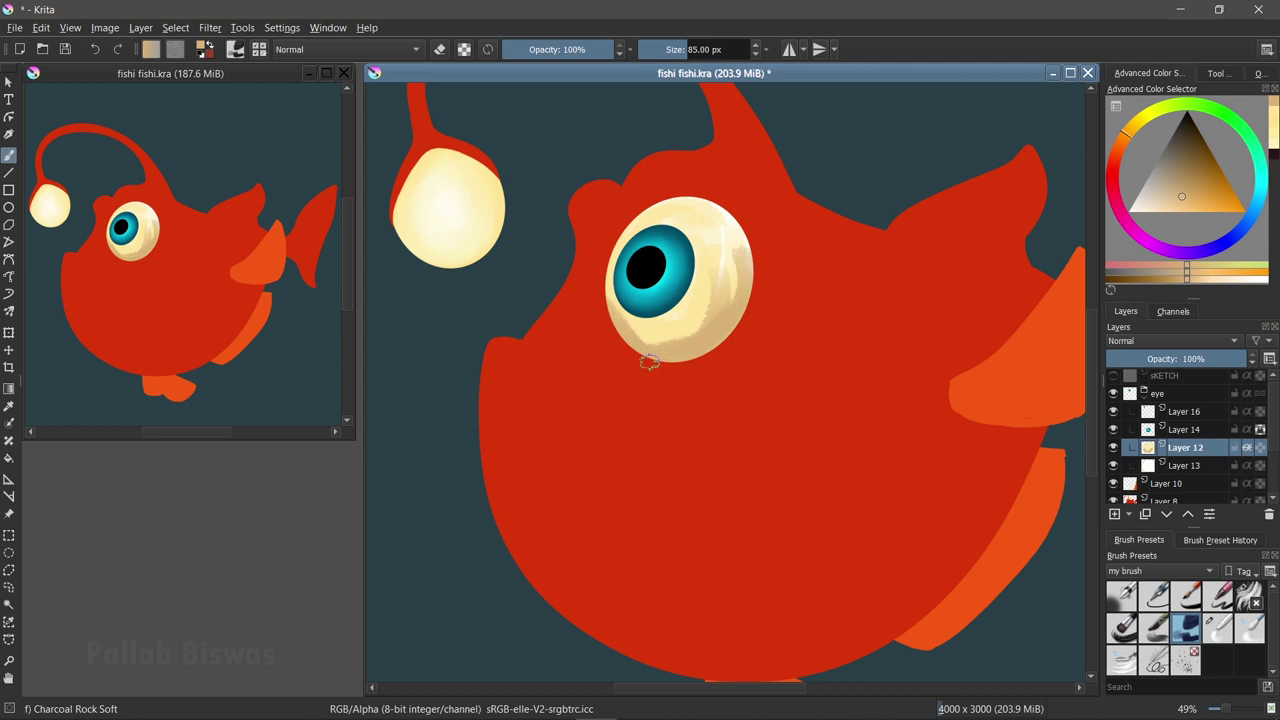
- Add a soft near-white eye highlight, blend its edges, and shade dark red along the stalk
click(1113, 162)
click(1133, 199)
drag(695, 225, 712, 262)
key(slash)
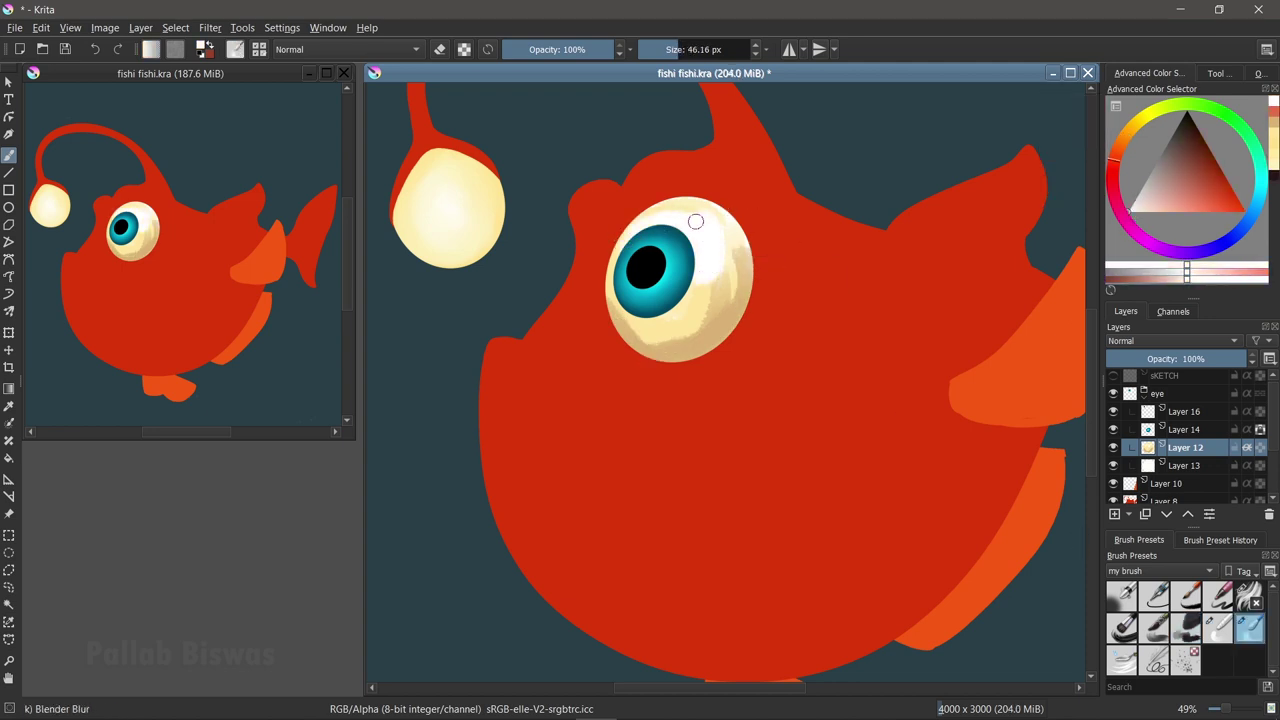
drag(676, 311, 699, 195)
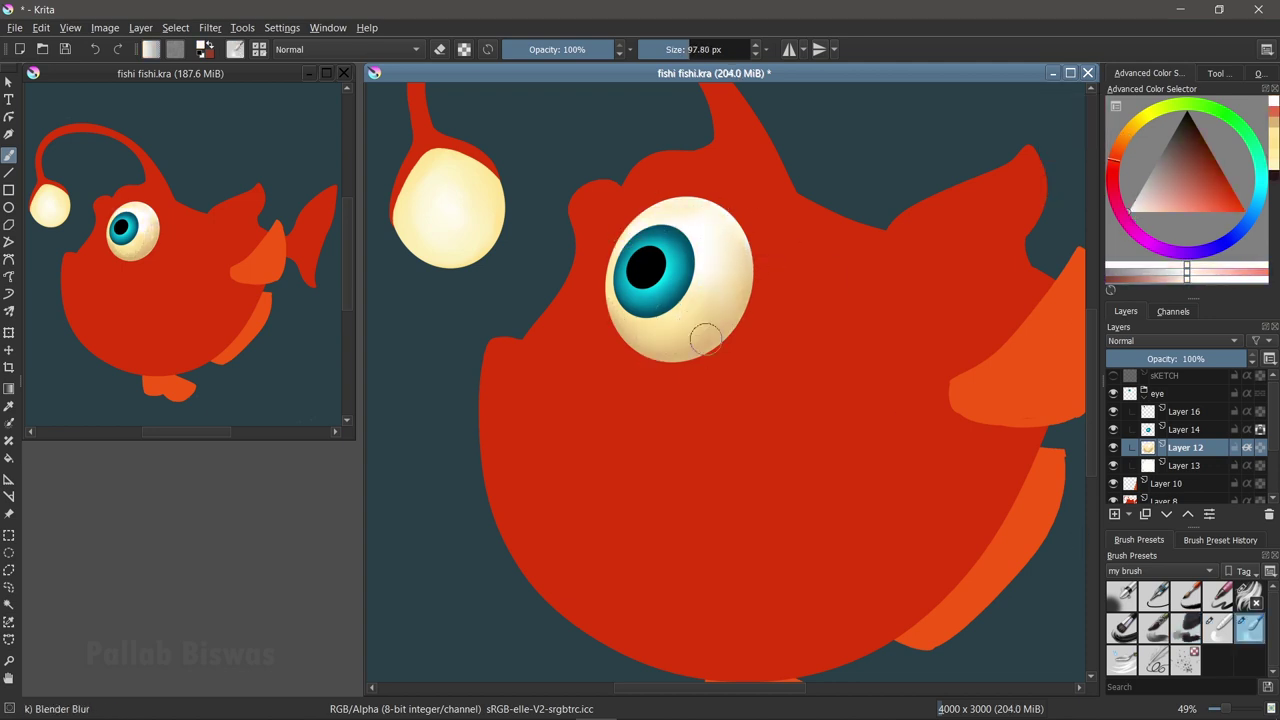
key(slash)
key(slash)
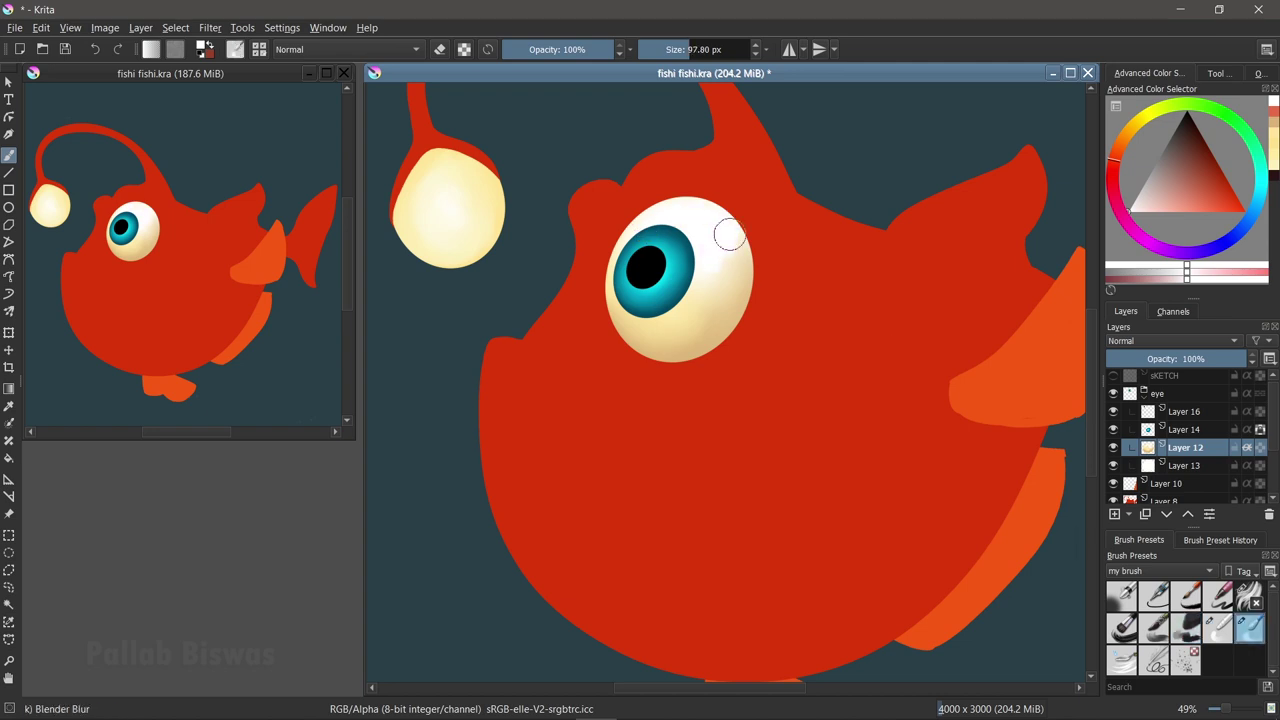
key(slash)
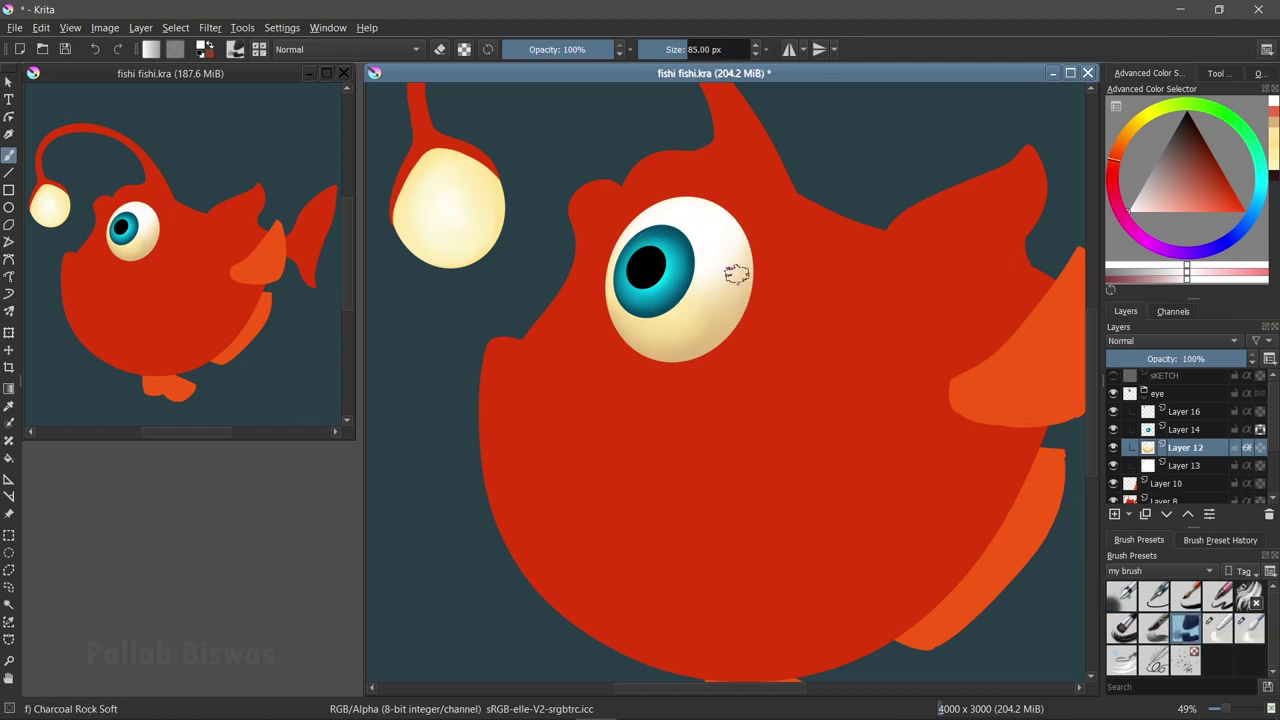
key(slash)
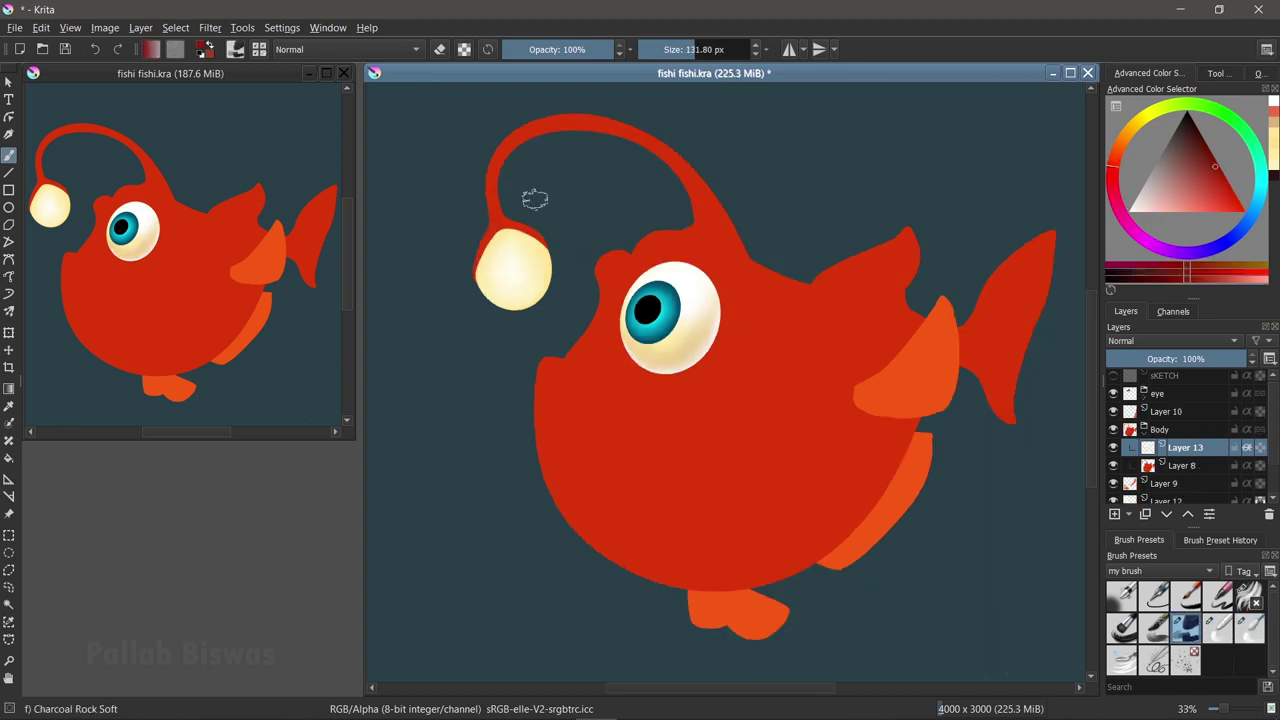
mouse_move(500, 230)
mouse_down()
mouse_move(745, 330)
mouse_move(900, 290)
mouse_up()
- Shade the upper body, tail and lower body dark red, with lighter orange below
drag(970, 270, 995, 410)
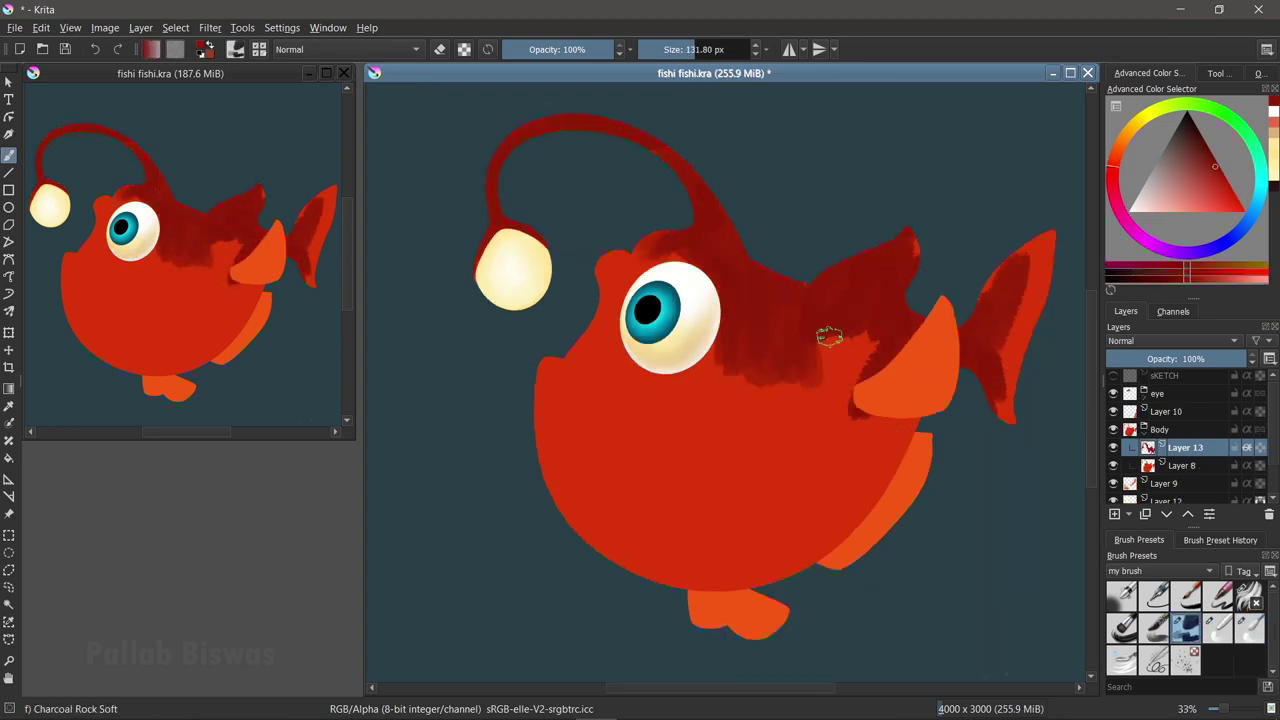
drag(650, 380, 890, 440)
drag(790, 410, 910, 470)
click(1122, 165)
mouse_move(686, 486)
mouse_down()
mouse_move(640, 428)
mouse_move(865, 465)
mouse_move(640, 450)
mouse_up()
drag(660, 400, 860, 430)
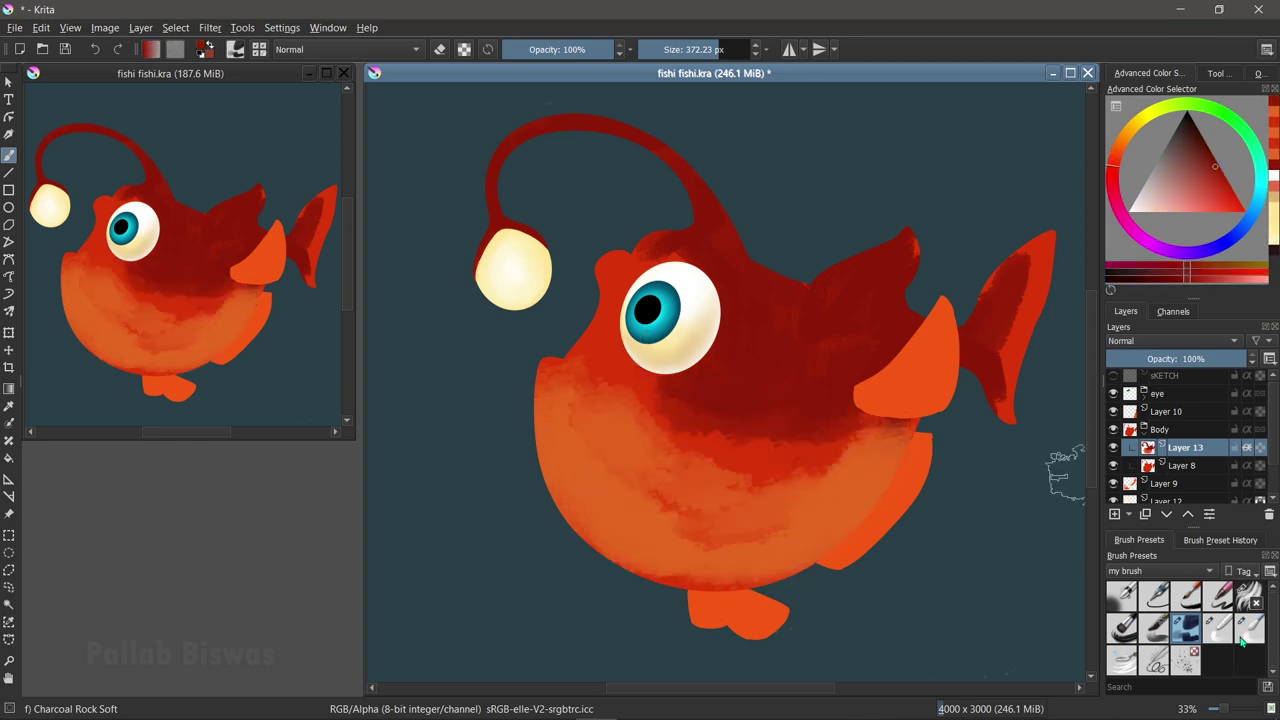
- Blend the orange and red across the body, up toward the eye and on the tail fin
click(1218, 628)
mouse_move(815, 560)
mouse_down()
mouse_move(737, 443)
mouse_move(650, 390)
mouse_up()
mouse_move(730, 430)
mouse_down()
mouse_move(900, 440)
mouse_move(750, 306)
mouse_up()
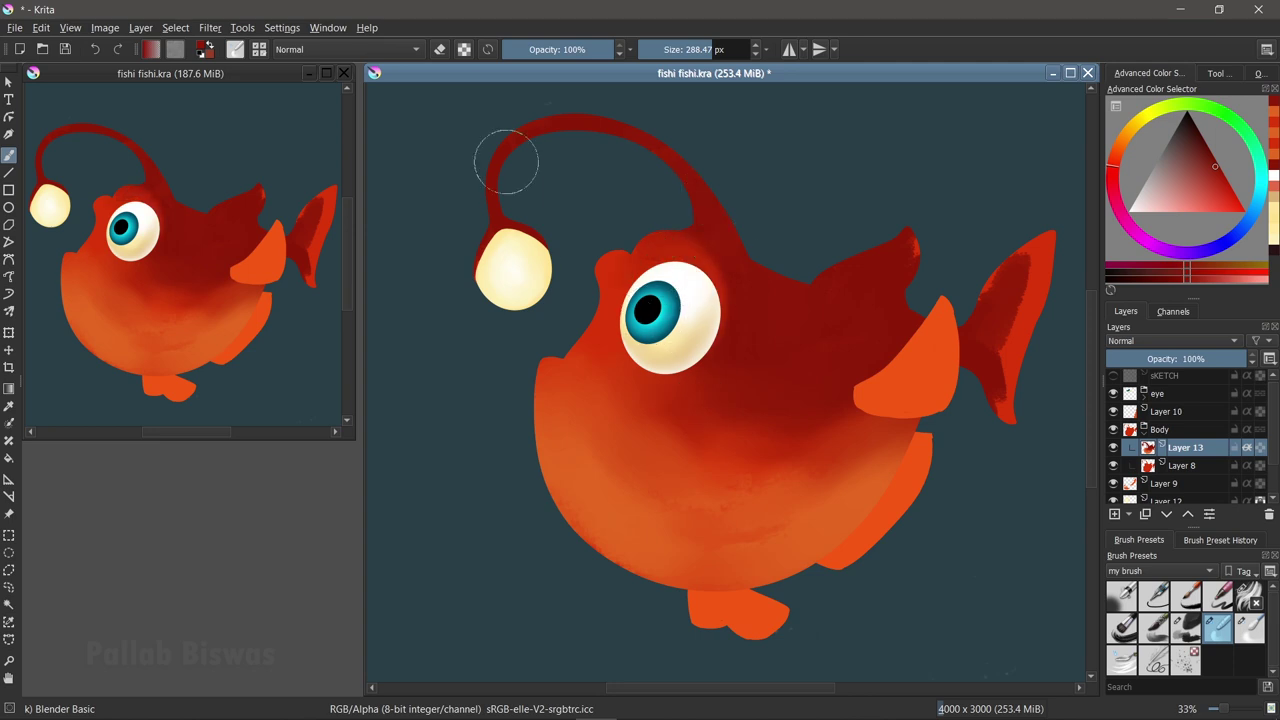
drag(1030, 250, 1012, 372)
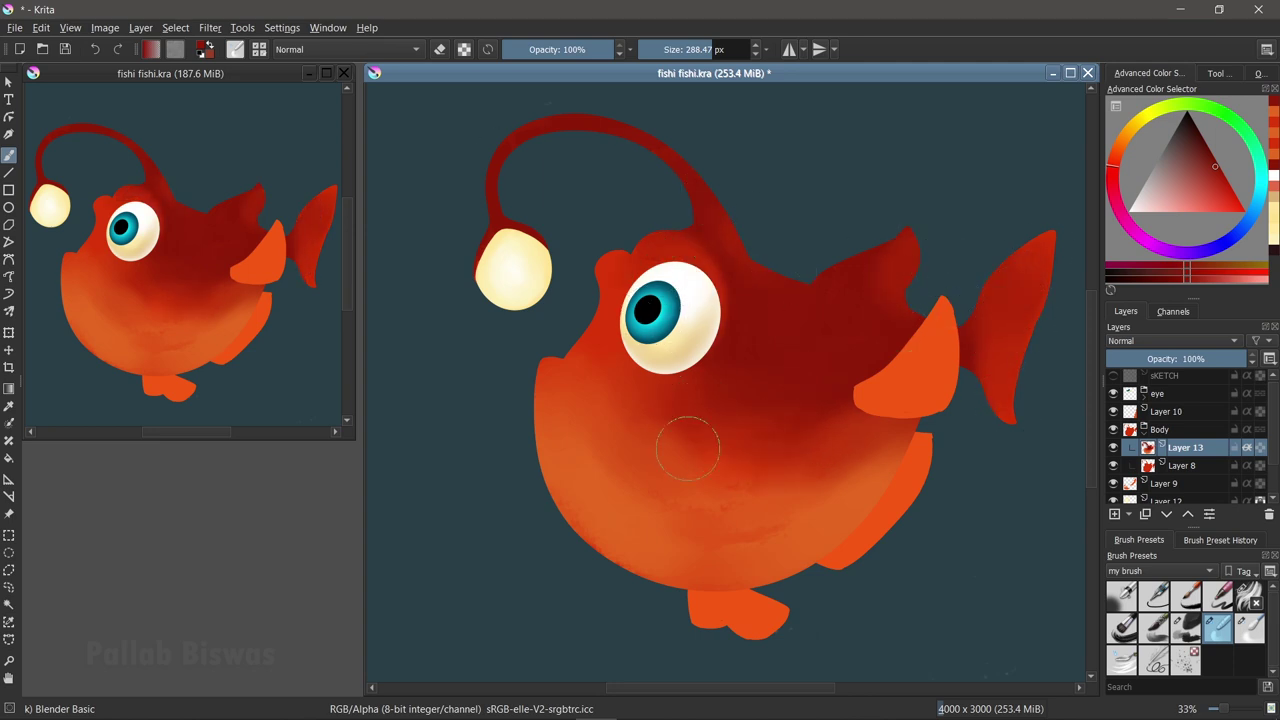
- Paint a darker band and a lighter orange band along the belly, then blend them
click(1226, 190)
click(1186, 627)
drag(543, 518, 776, 592)
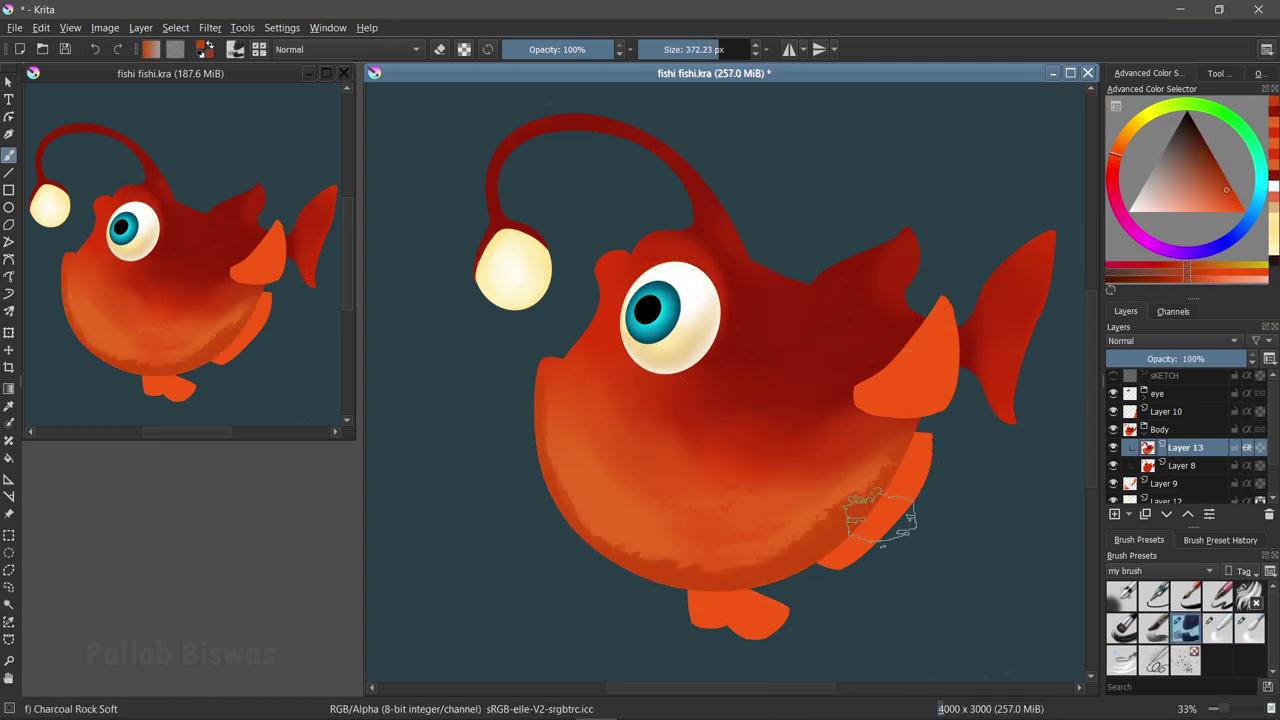
ctrl+click(578, 405)
drag(580, 410, 900, 505)
click(1217, 627)
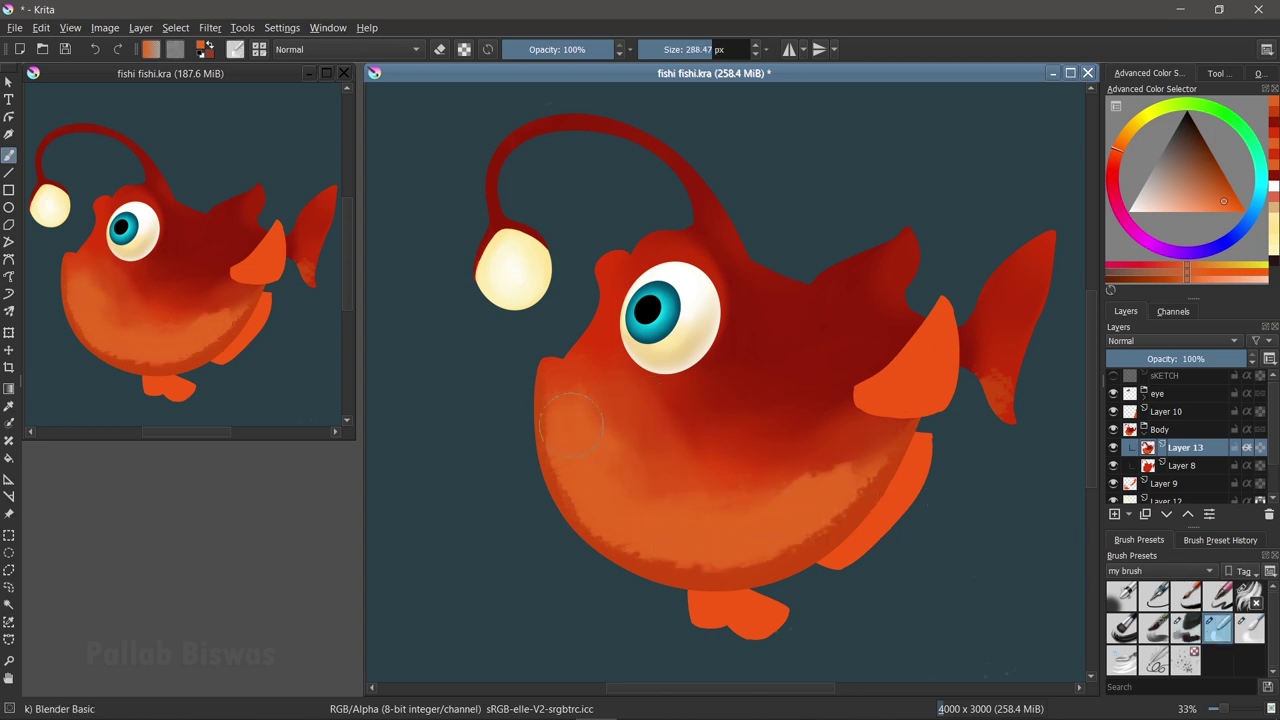
mouse_move(547, 428)
mouse_down()
mouse_move(740, 575)
mouse_move(885, 475)
mouse_up()
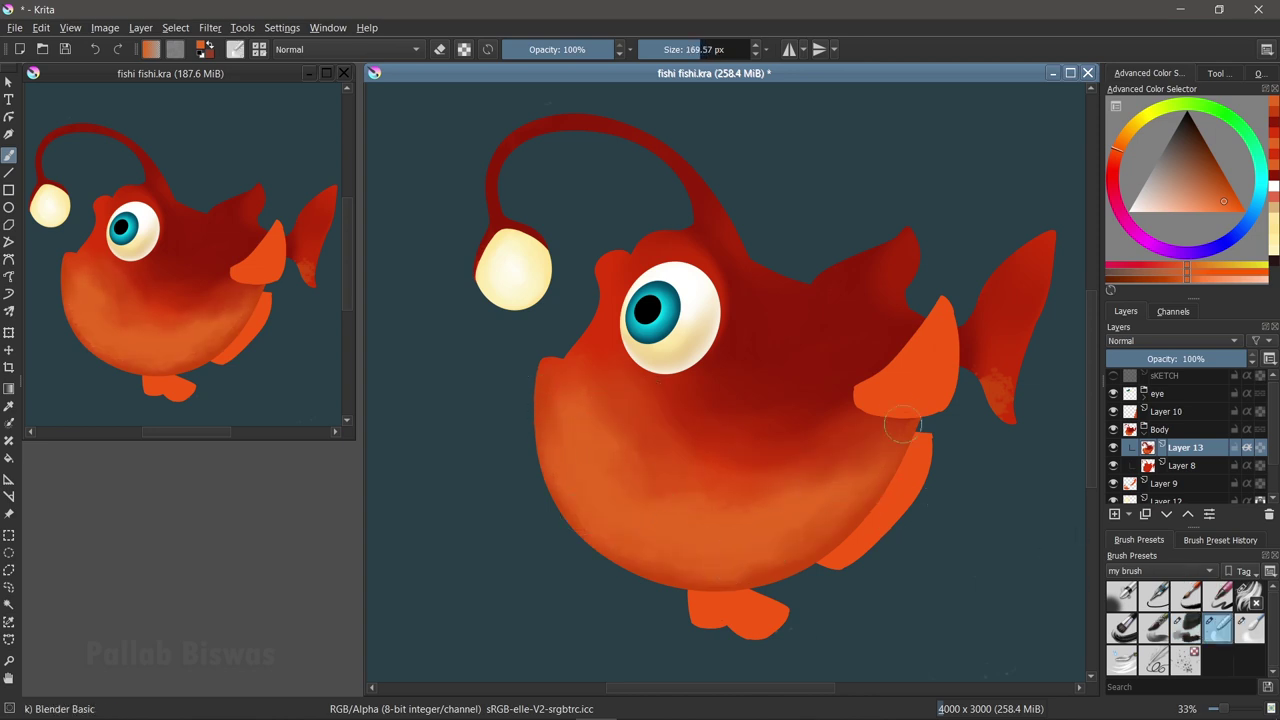
- Paint dark red along the back toward the tail and blend it where body meets tail
ctrl+click(1050, 240)
key(slash)
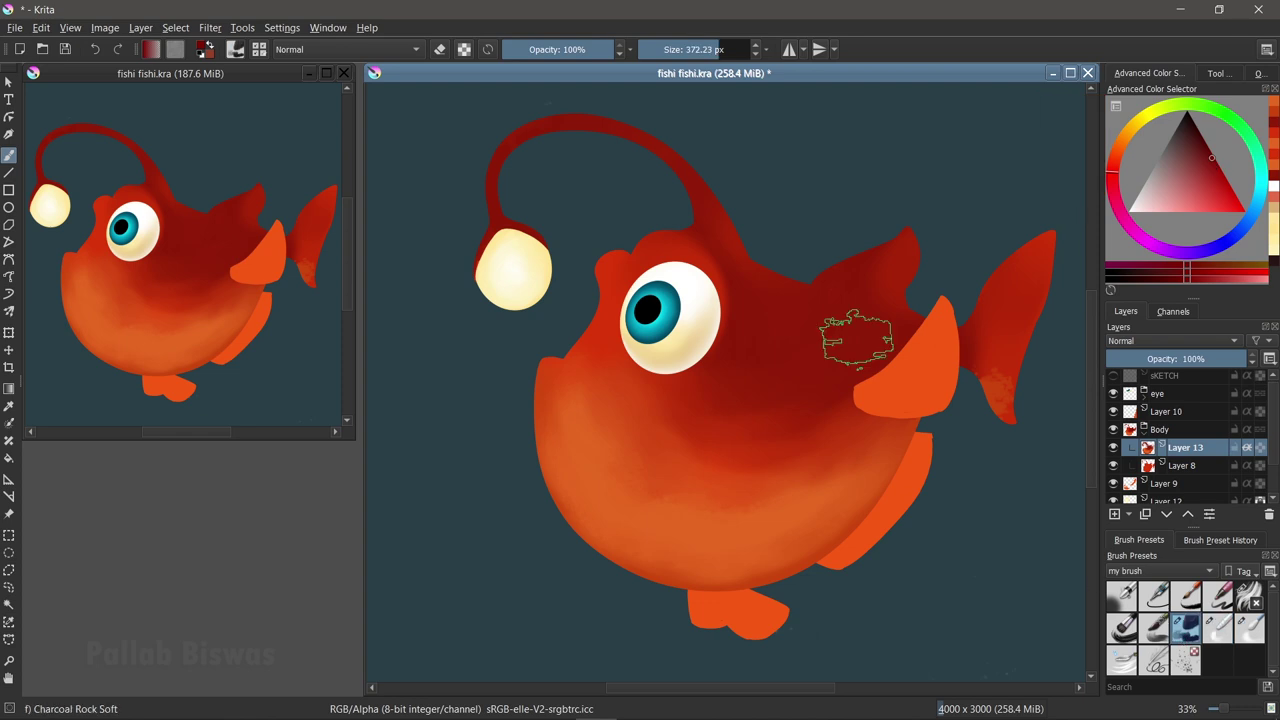
mouse_move(573, 110)
mouse_down()
mouse_move(791, 289)
mouse_move(760, 302)
mouse_up()
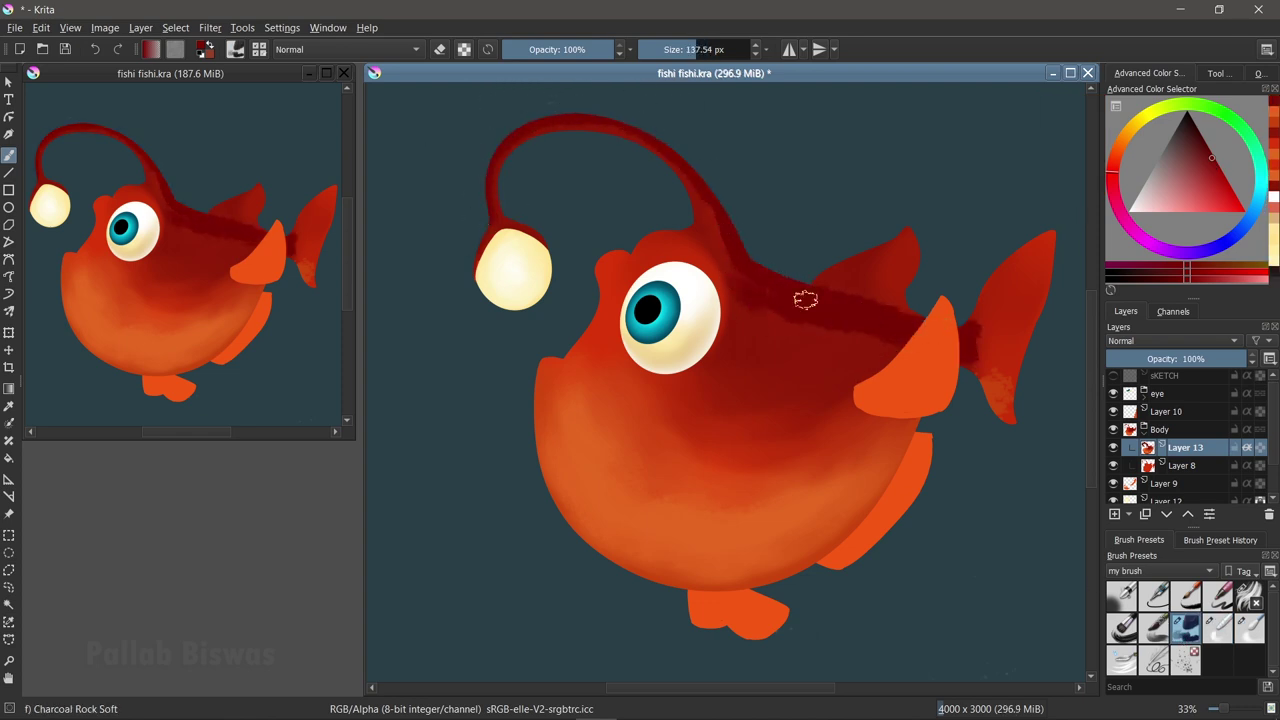
key(slash)
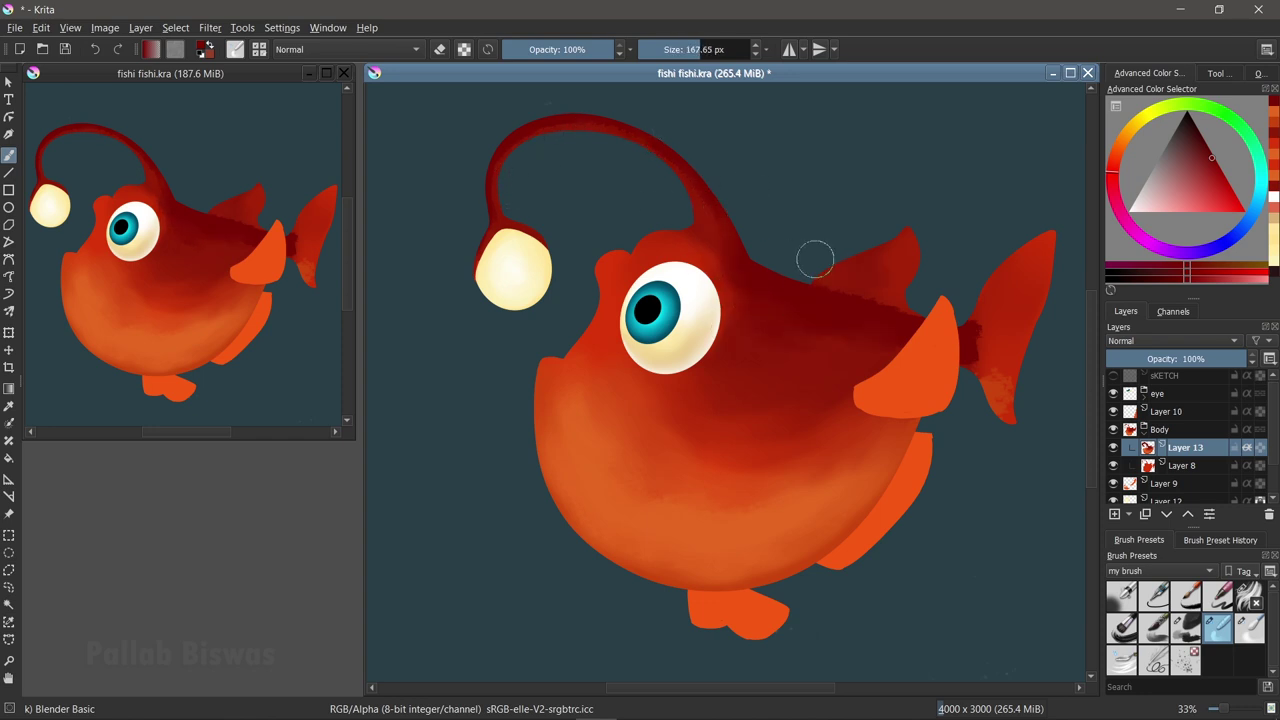
drag(964, 338, 985, 352)
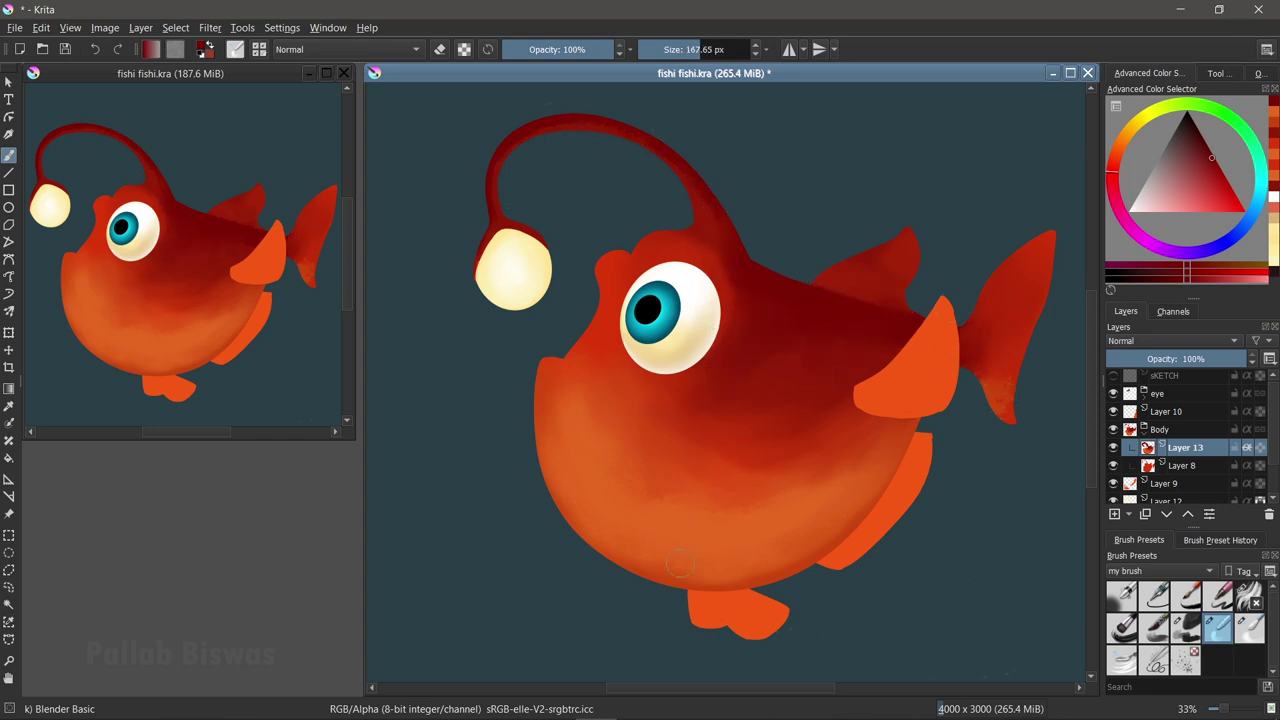
- Add lighter orange strokes to the lower belly and blend them smooth
key(slash)
mouse_move(560, 390)
mouse_down()
mouse_move(690, 540)
mouse_move(700, 450)
mouse_move(820, 530)
mouse_up()
mouse_move(560, 420)
mouse_down()
mouse_move(600, 500)
mouse_move(700, 560)
mouse_move(790, 570)
mouse_up()
key(slash)
mouse_move(561, 478)
mouse_down()
mouse_move(552, 370)
mouse_move(630, 555)
mouse_move(815, 545)
mouse_up()
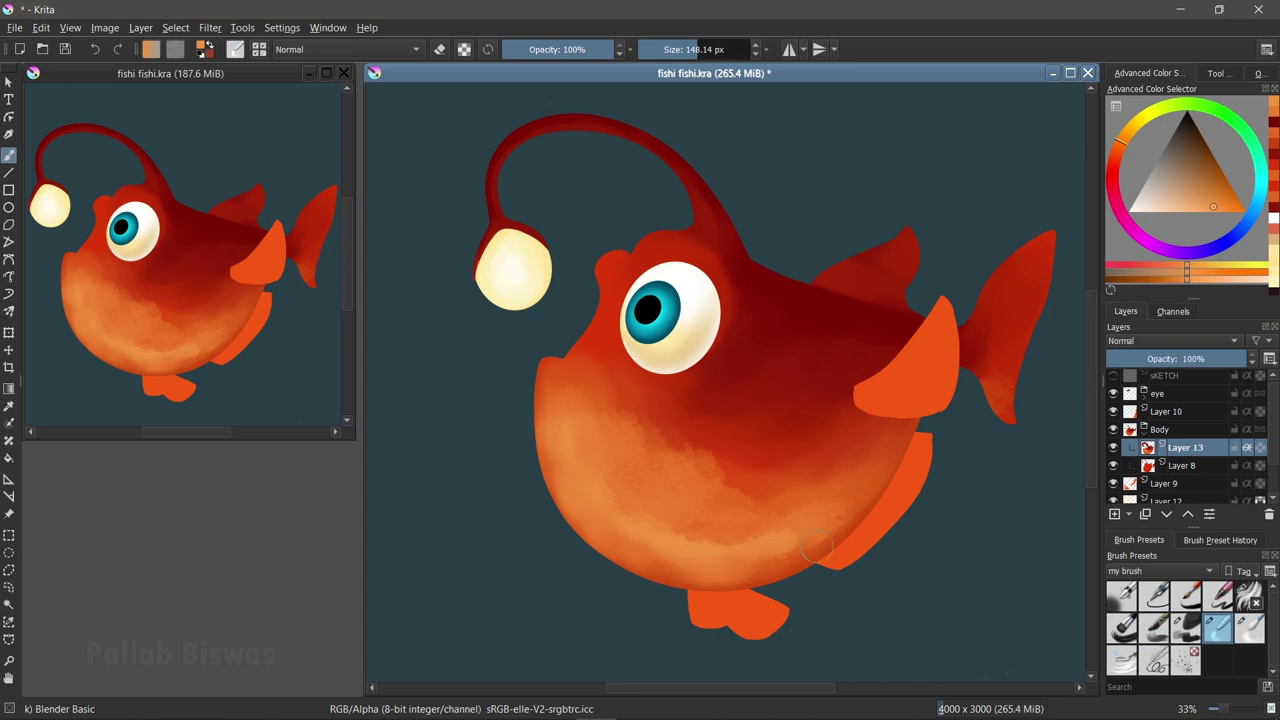
drag(672, 425, 787, 515)
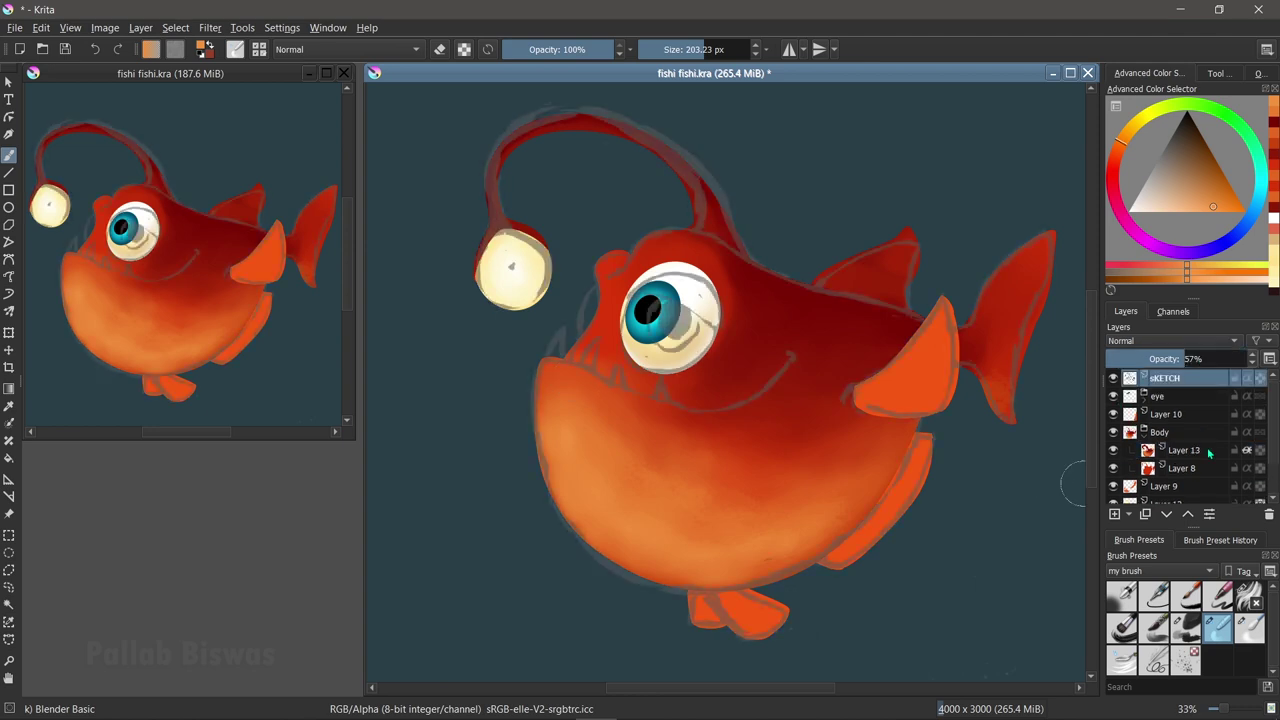
- Draw the dark curved mouth across the body and hide the SKETCH layer
scroll(753, 380, up, 2)
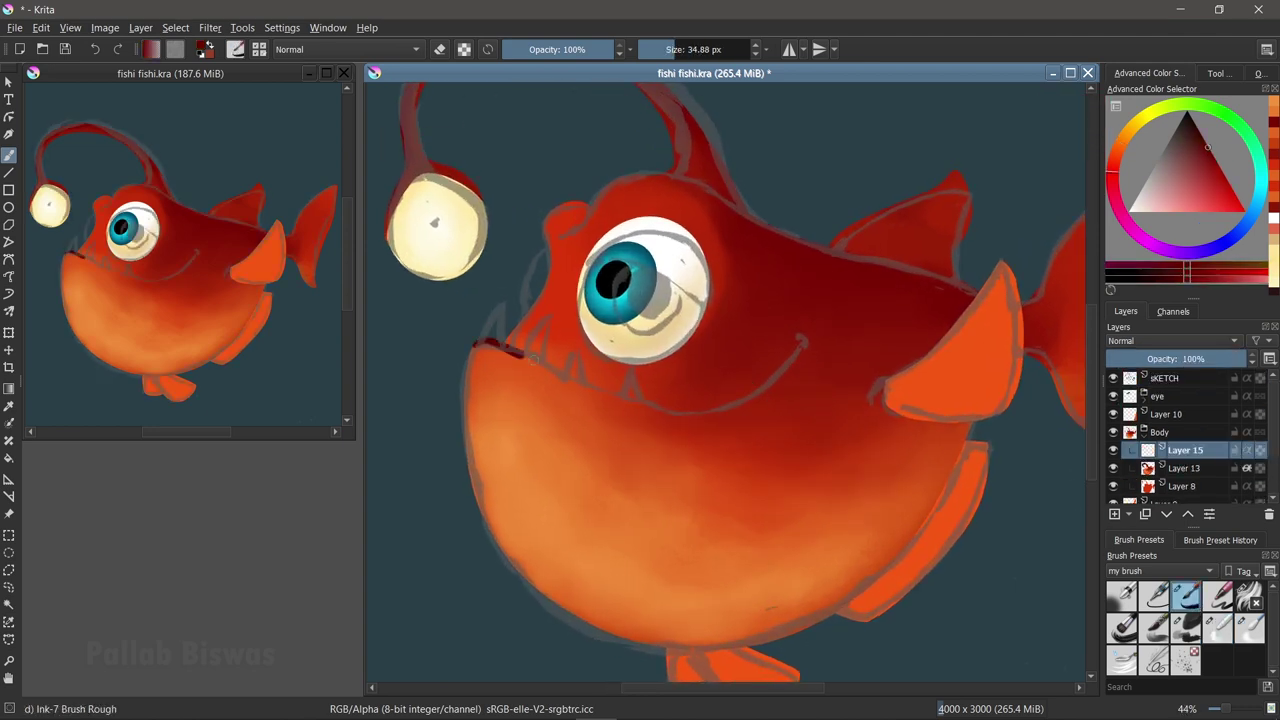
drag(475, 343, 800, 348)
click(1113, 378)
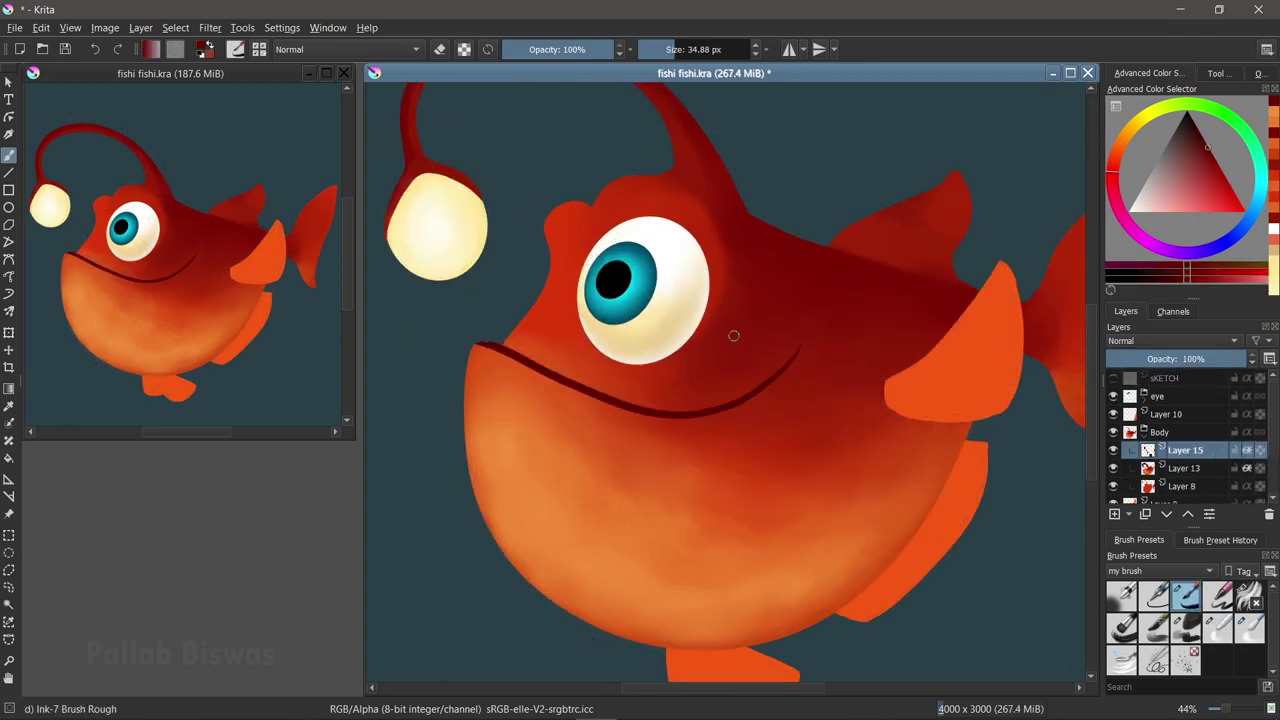
- On Layer 13, paint a light patch under the mouth and darker red around it, then blend
scroll(893, 452, up, 2)
click(1184, 468)
click(1185, 628)
ctrl+click(671, 505)
drag(590, 375, 695, 388)
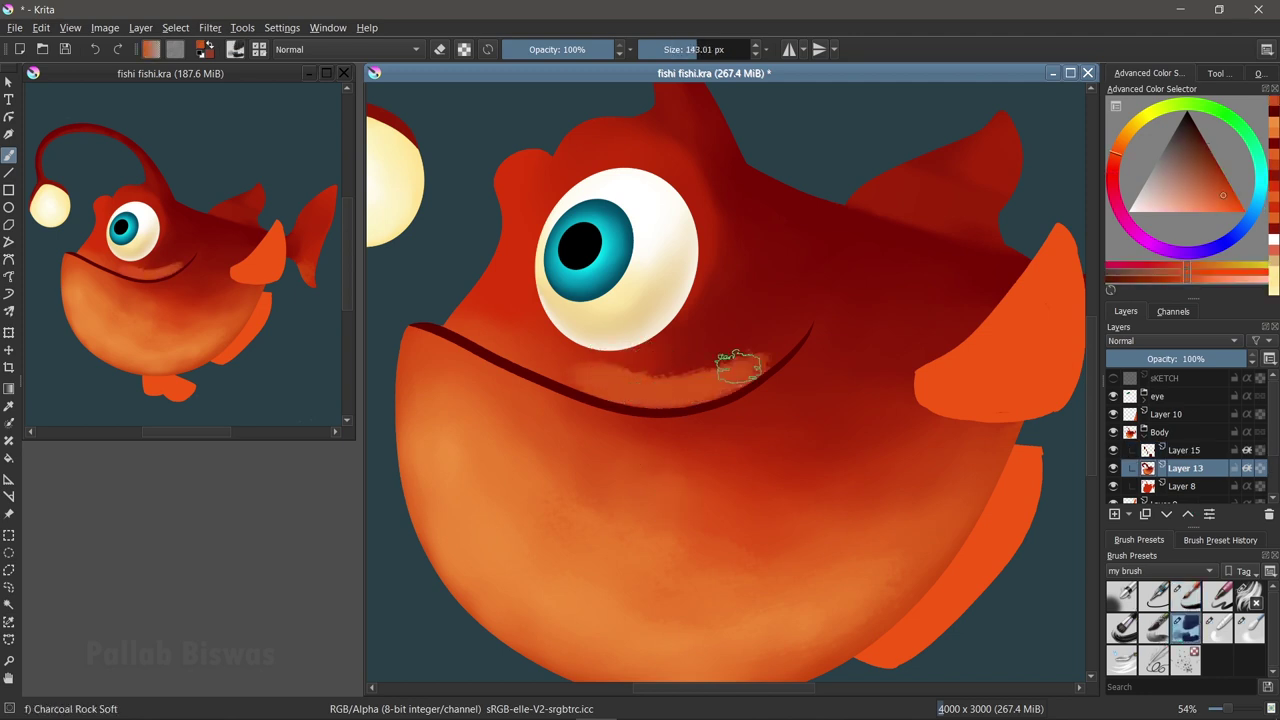
ctrl+click(695, 388)
drag(760, 335, 623, 357)
mouse_move(826, 354)
mouse_down()
mouse_move(543, 428)
mouse_move(643, 443)
mouse_move(560, 420)
mouse_move(556, 433)
mouse_up()
key(slash)
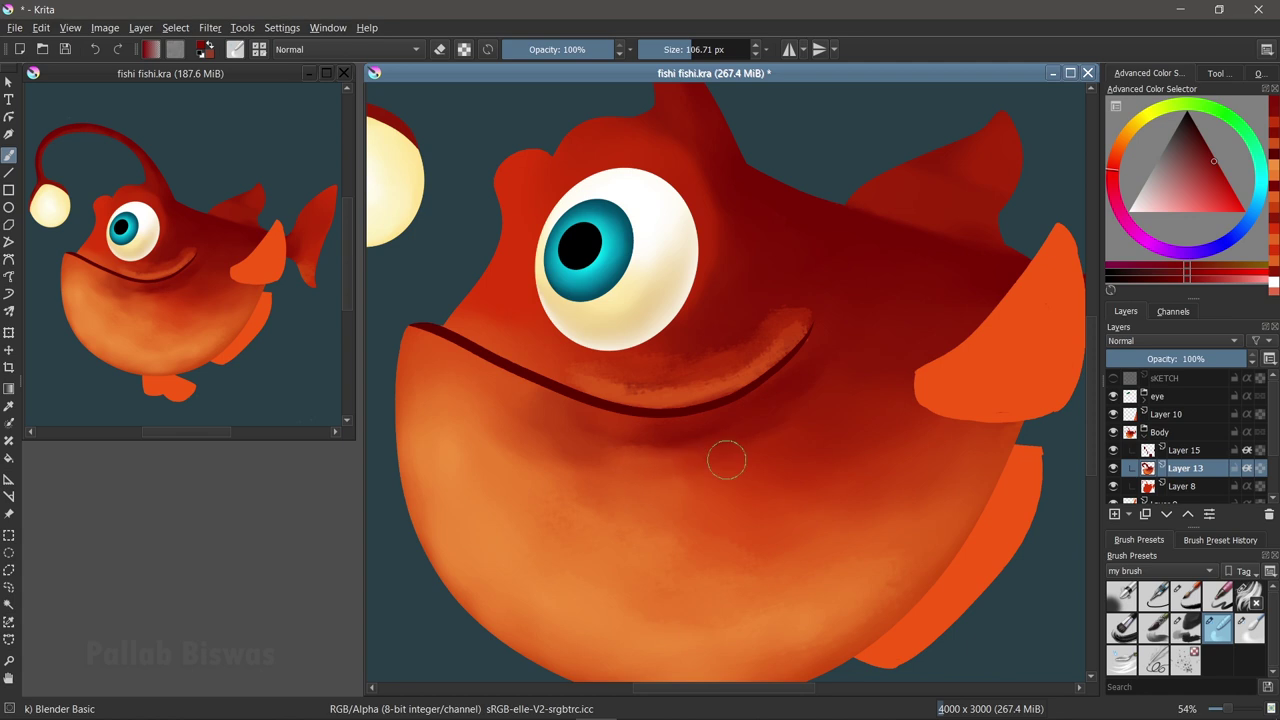
mouse_move(658, 367)
mouse_down()
mouse_move(737, 323)
mouse_move(757, 366)
mouse_up()
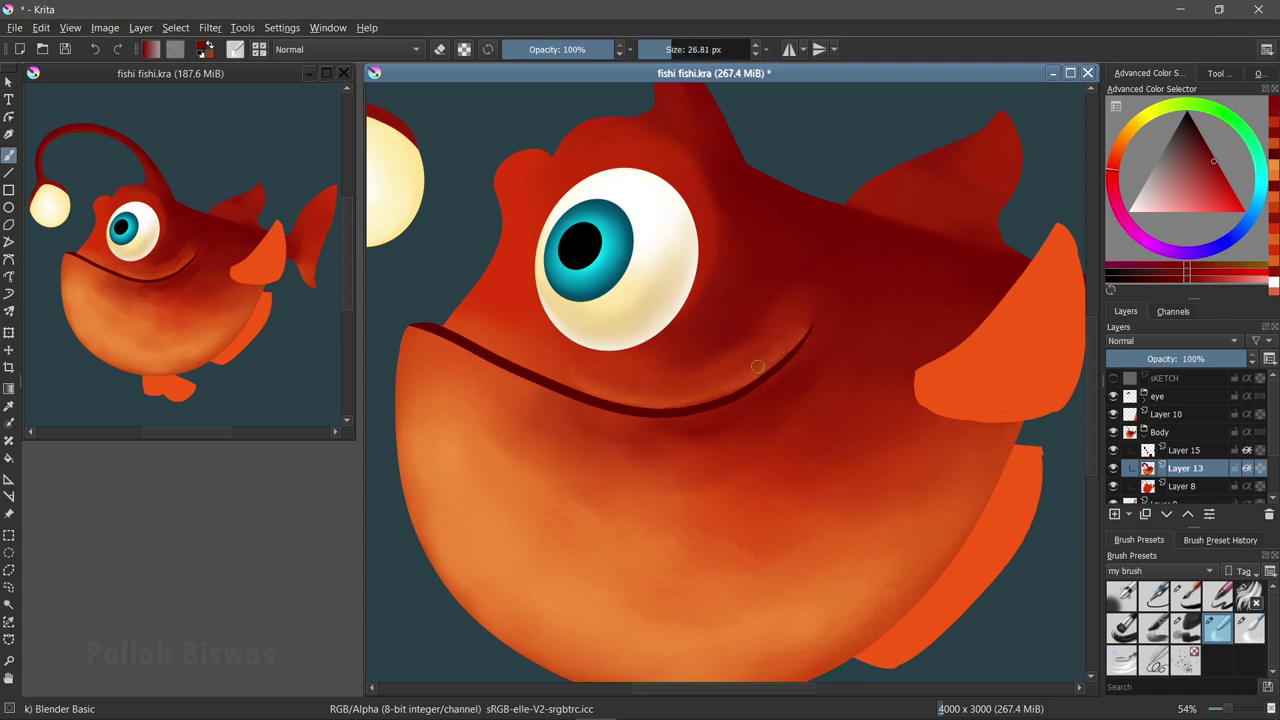
- Paint dark strokes and a lighter orange tone above the eye
scroll(761, 318, down, 2)
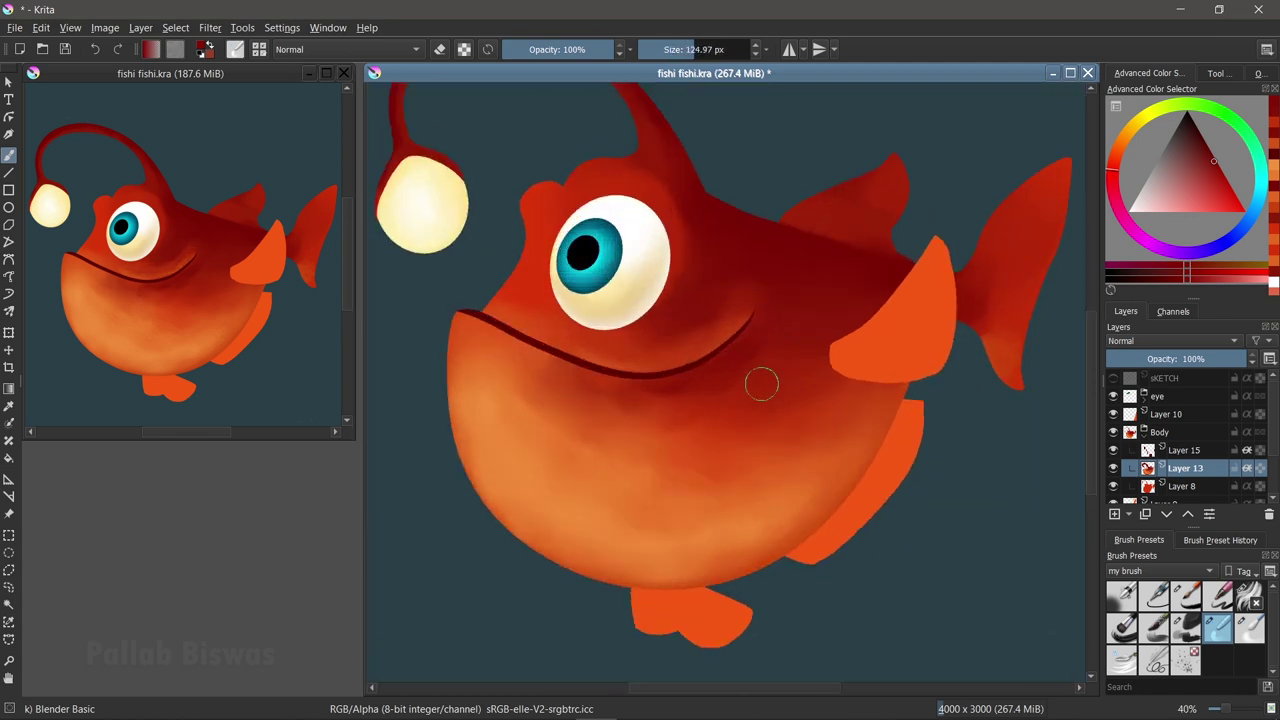
scroll(552, 425, up, 1)
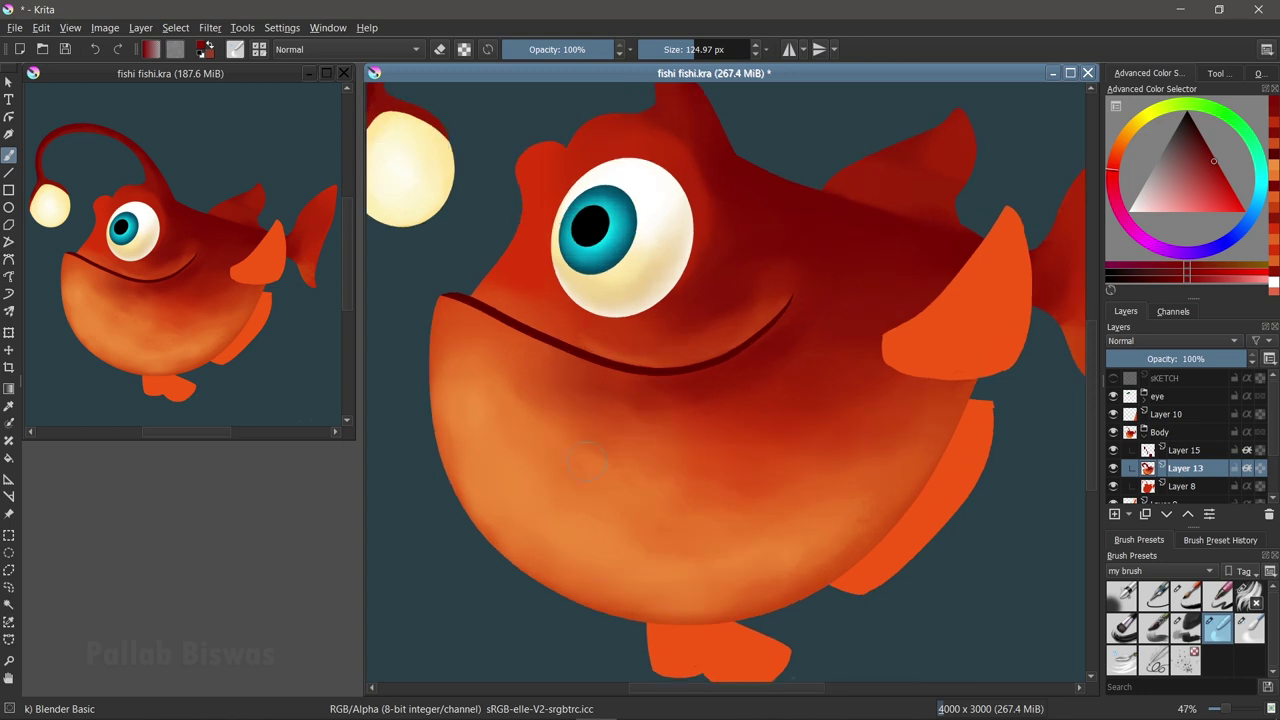
scroll(818, 367, up, 1)
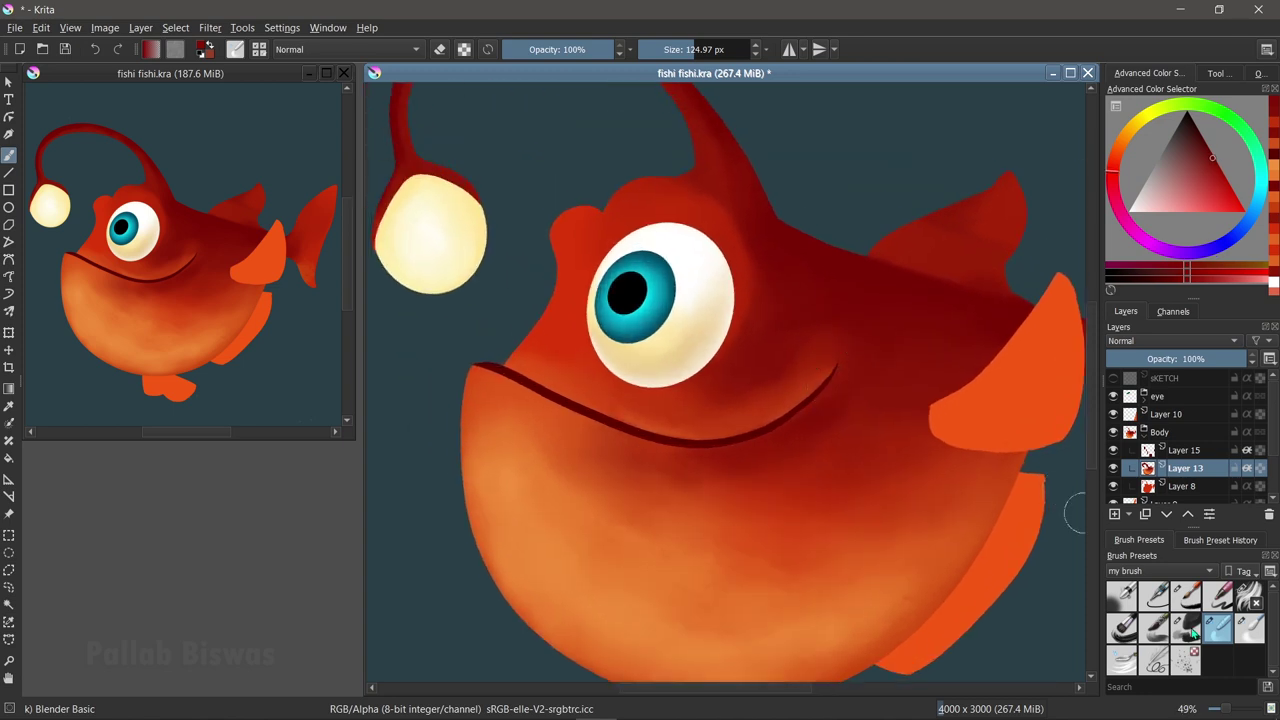
click(1187, 627)
drag(551, 266, 610, 234)
ctrl+click(566, 434)
mouse_move(540, 270)
mouse_down()
mouse_move(571, 200)
mouse_move(640, 215)
mouse_move(708, 262)
mouse_up()
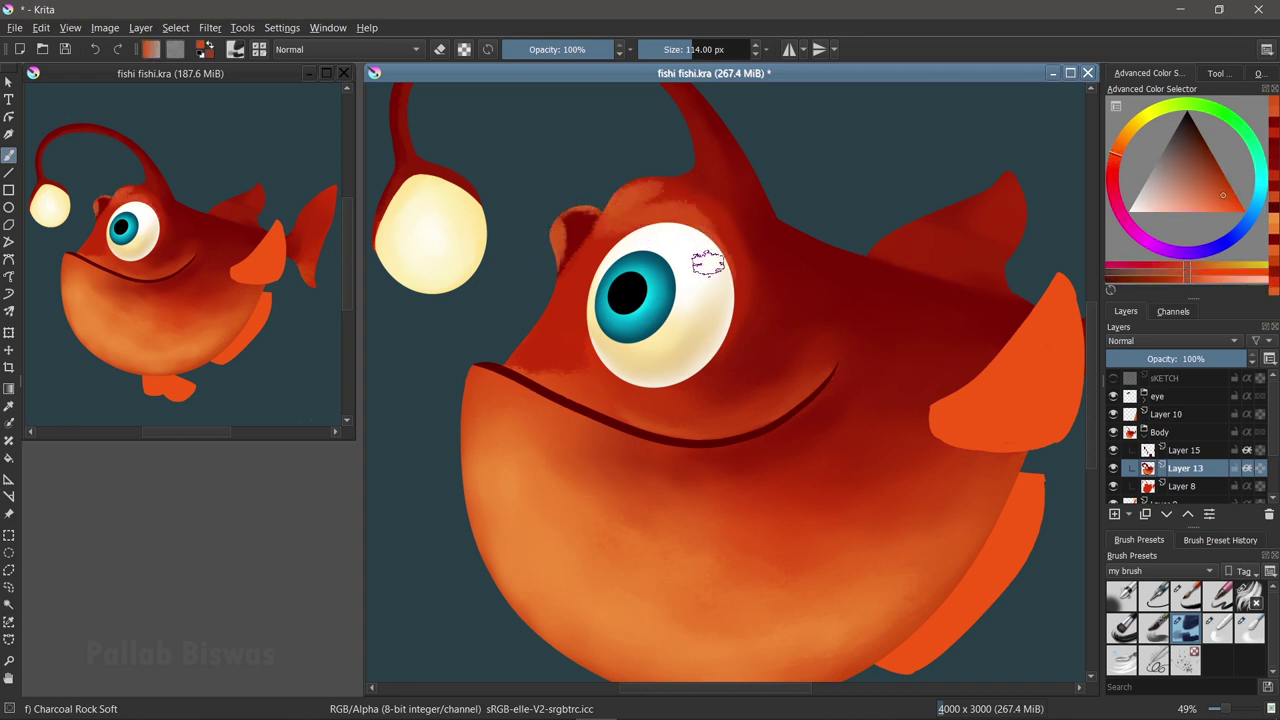
ctrl+click(708, 262)
ctrl+click(990, 500)
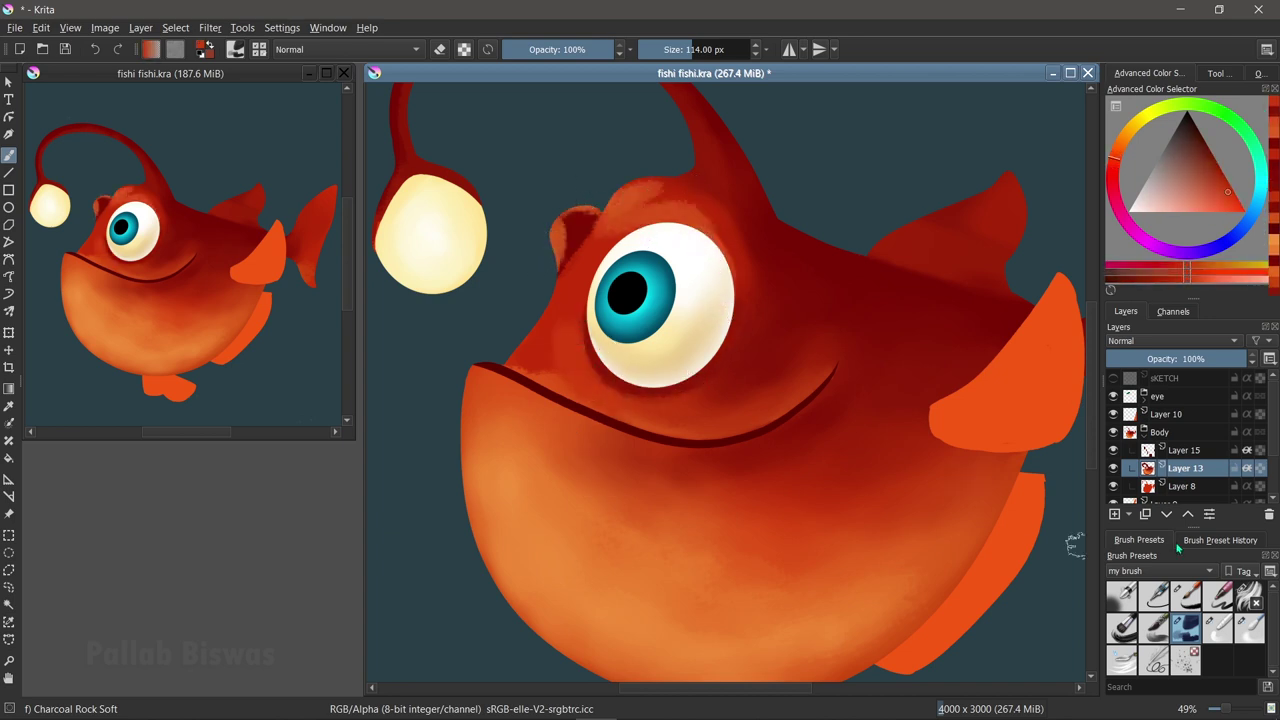
click(1218, 627)
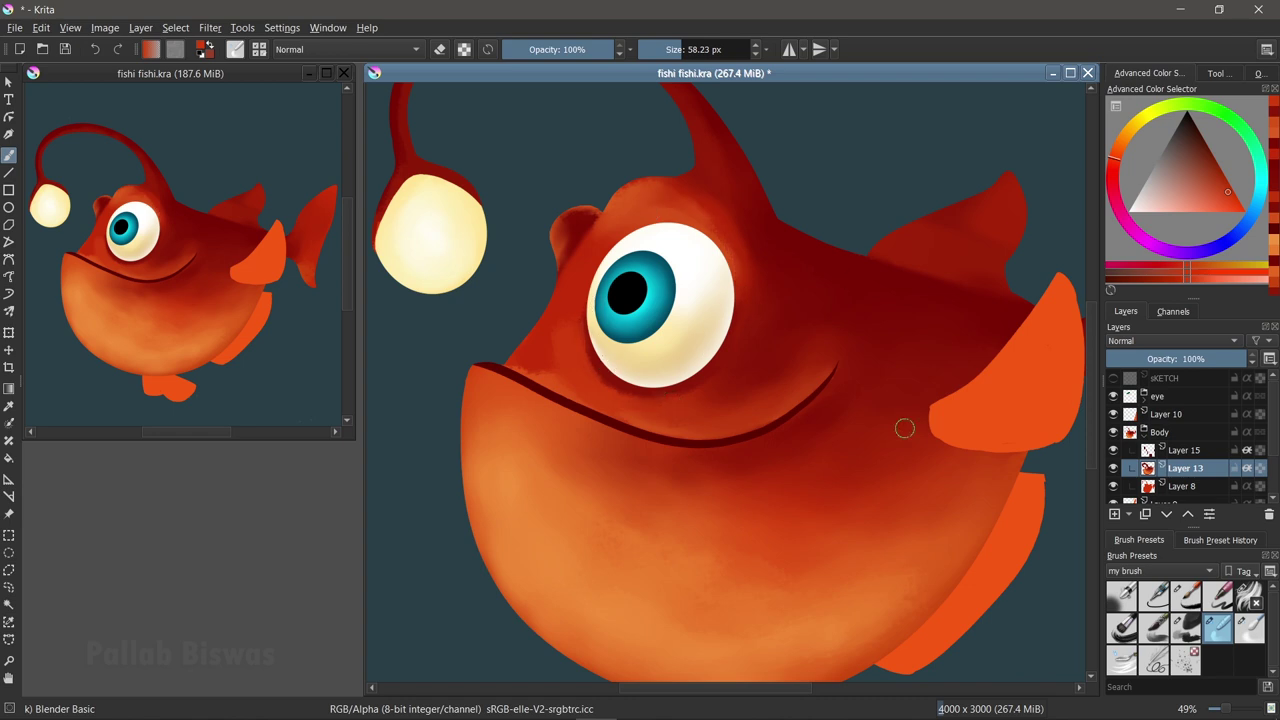
scroll(901, 404, down, 5)
scroll(814, 423, up, 4)
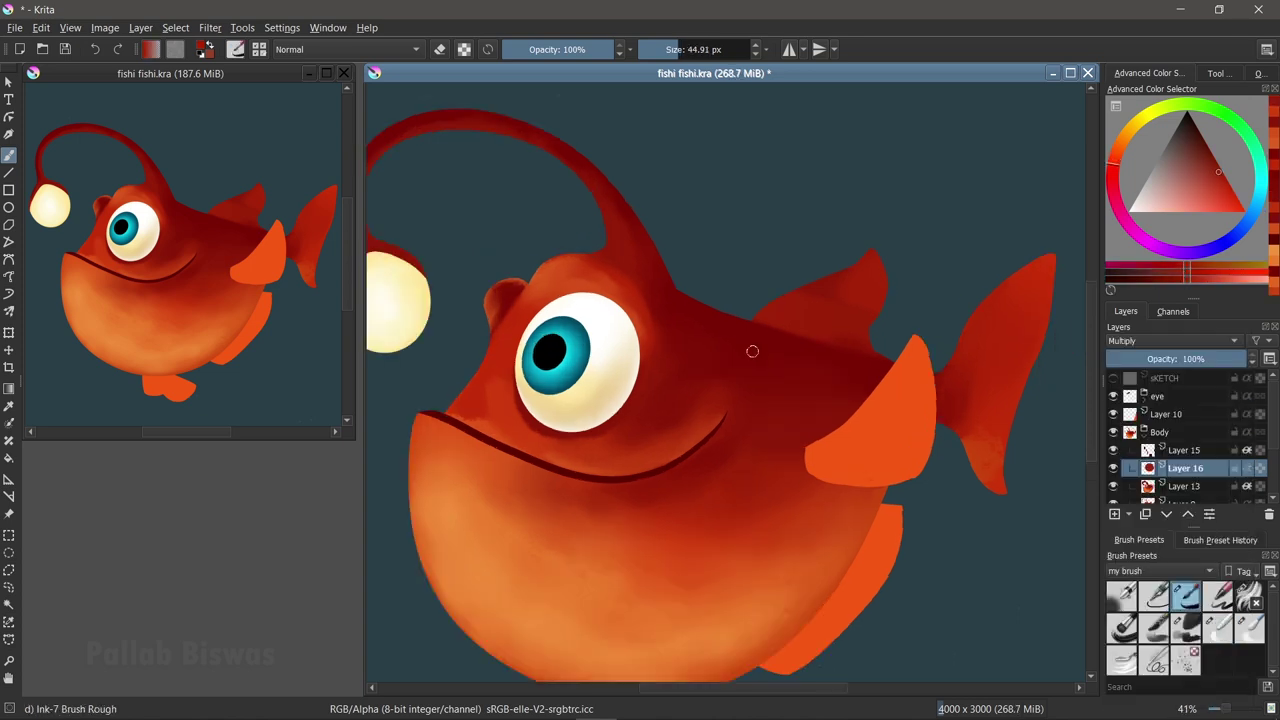
- Draw dark-red oval spots along the back, redoing the misplaced ones
drag(714, 350, 754, 372)
drag(775, 395, 771, 396)
key(ctrl+z)
key(ctrl+z)
key(ctrl+z)
drag(730, 340, 778, 357)
drag(832, 377, 834, 373)
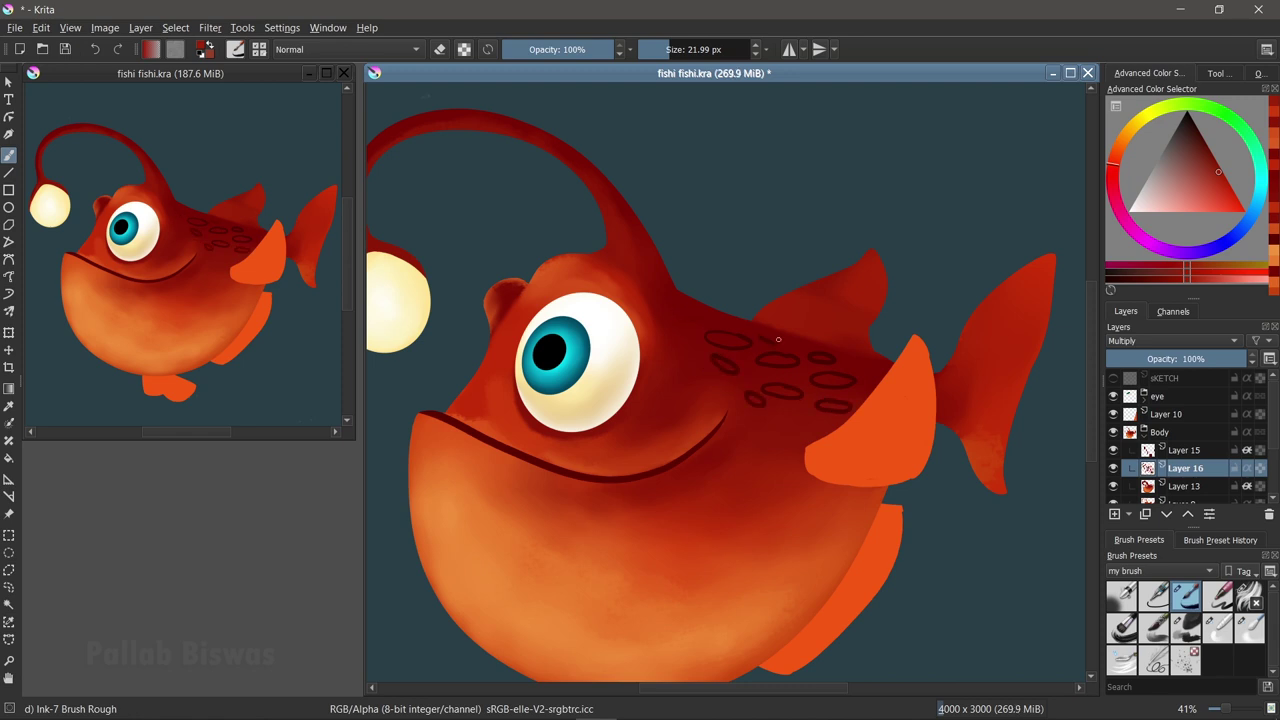
scroll(732, 340, up, 2)
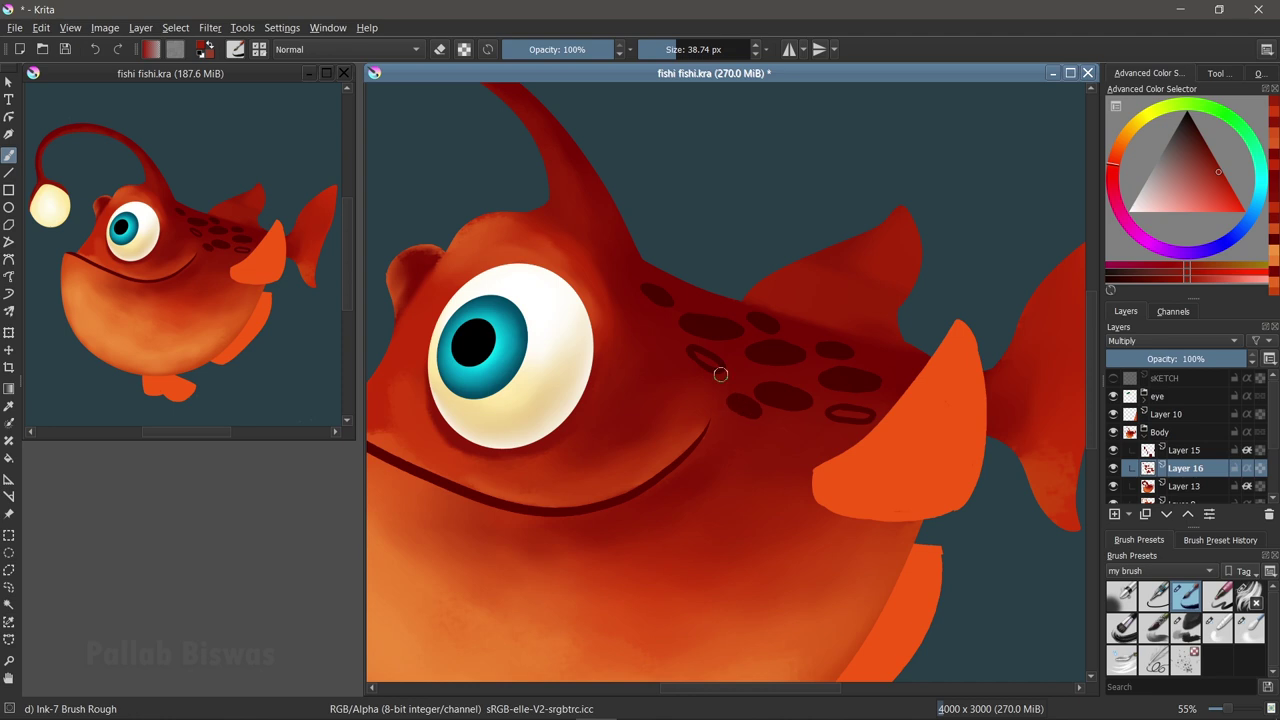
key(])
key(])
key(])
ctrl+click(851, 262)
key(bracketleft)
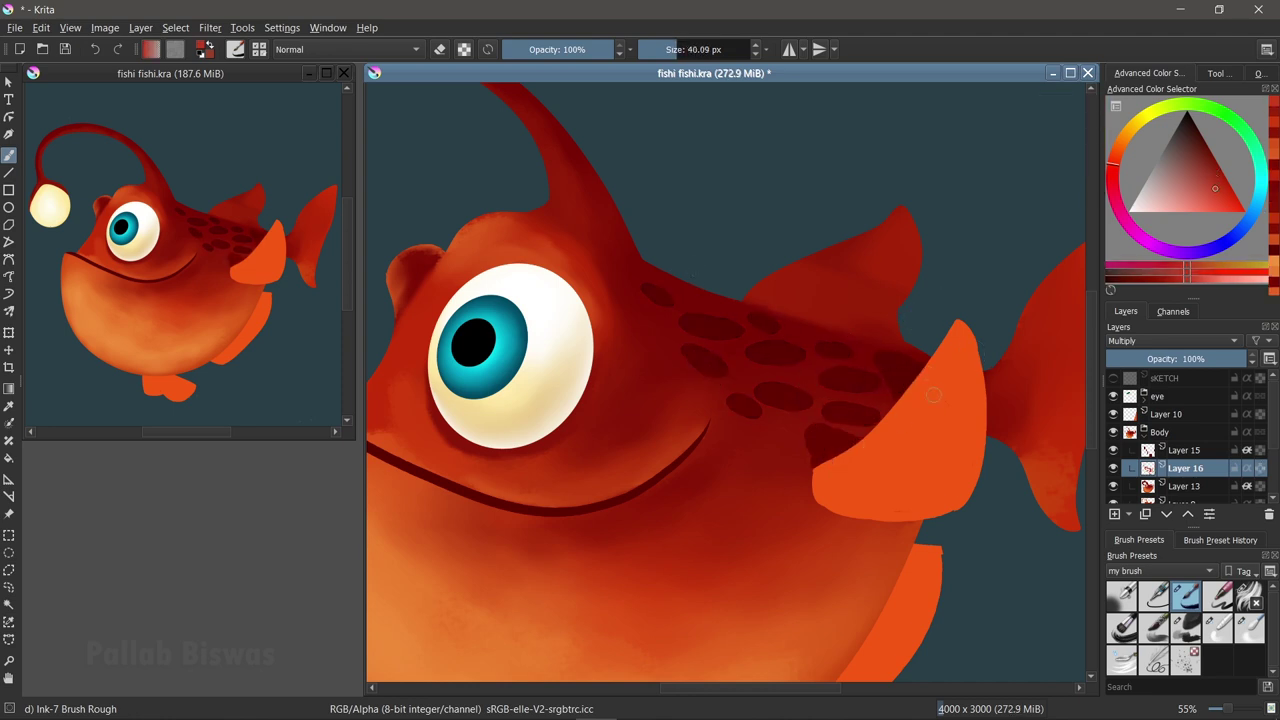
- On Layer 13, darken the back near the side fin with a darker red
scroll(932, 395, down, 3)
key(bracketright)
scroll(818, 413, up, 1)
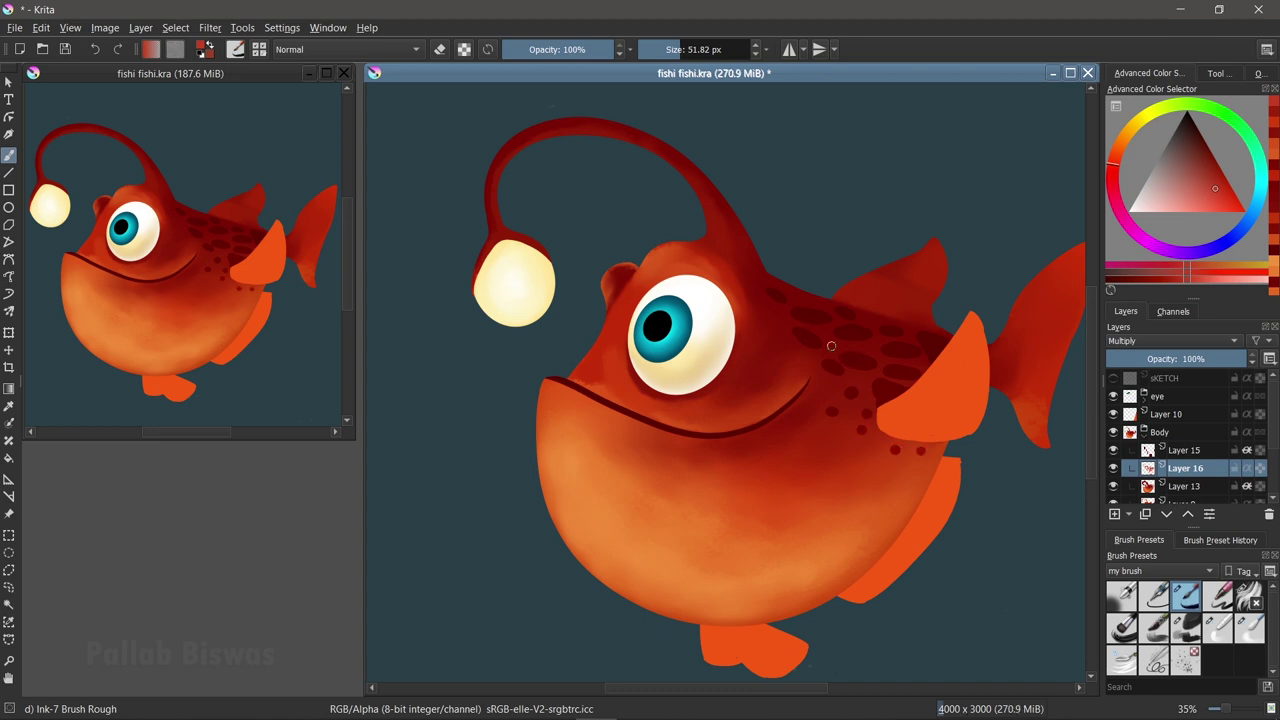
ctrl+click(773, 331)
scroll(800, 400, down, 2)
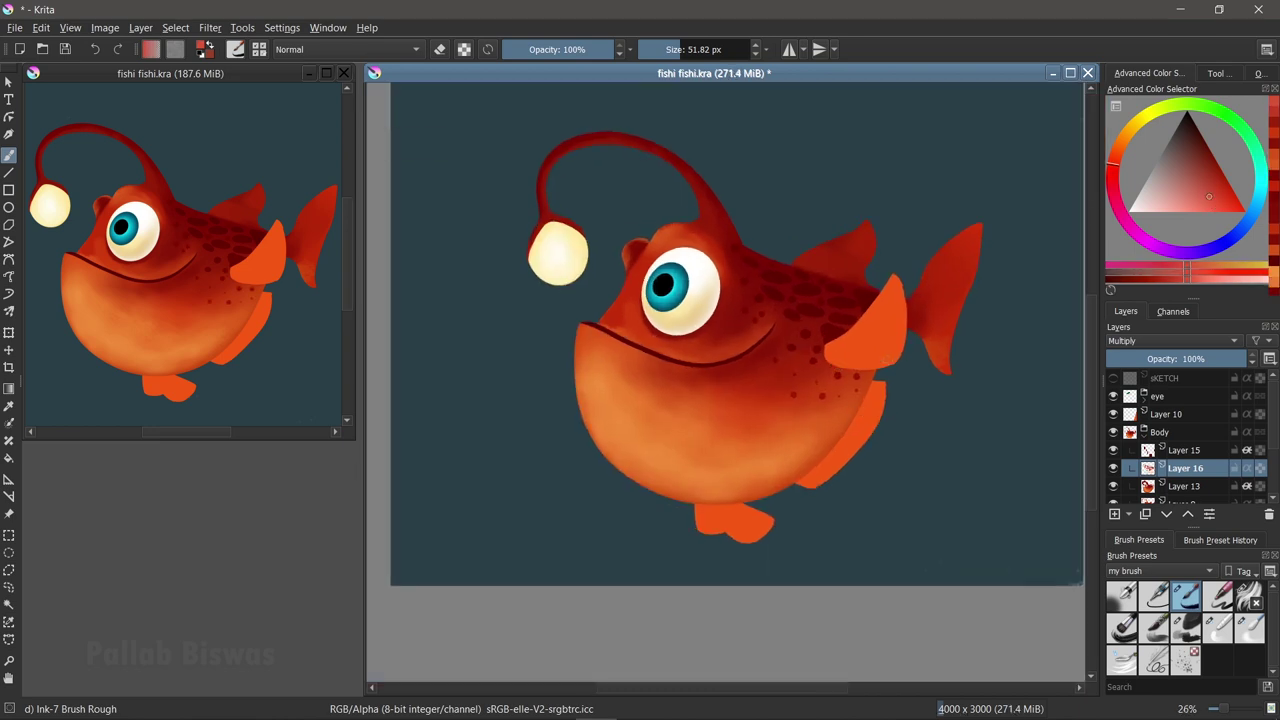
click(1185, 486)
scroll(869, 289, up, 1)
click(1200, 151)
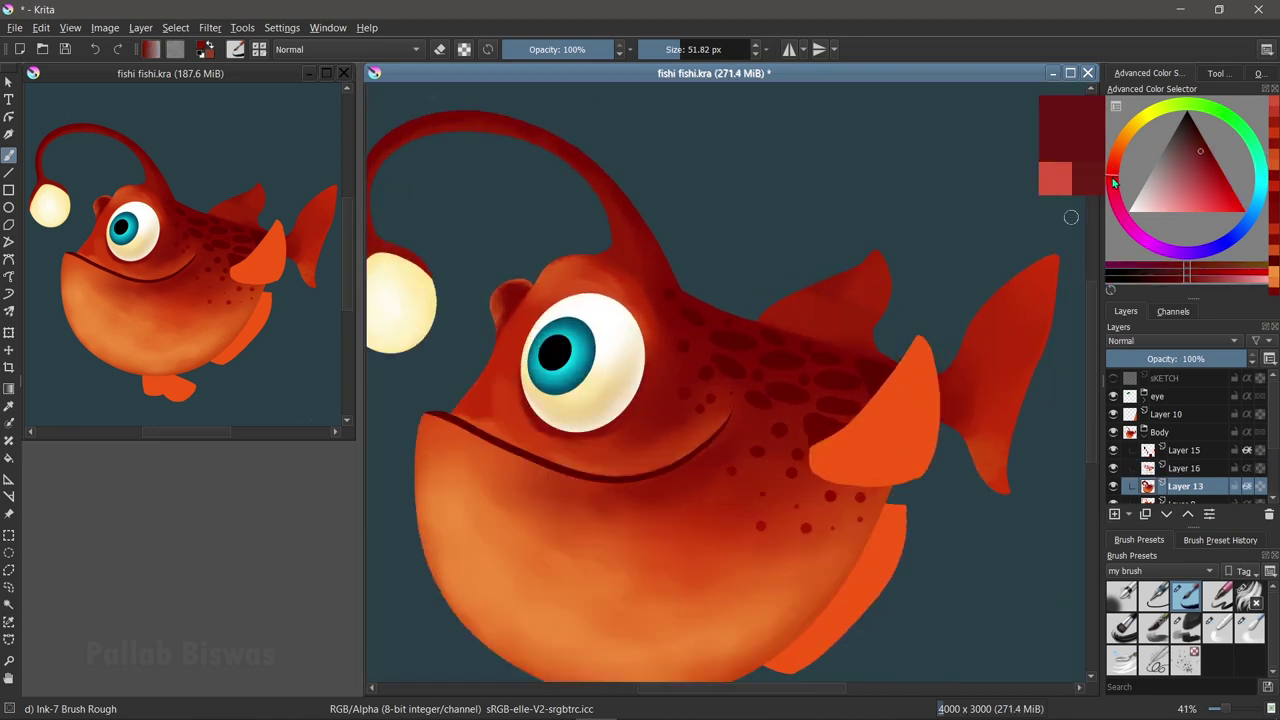
click(1185, 627)
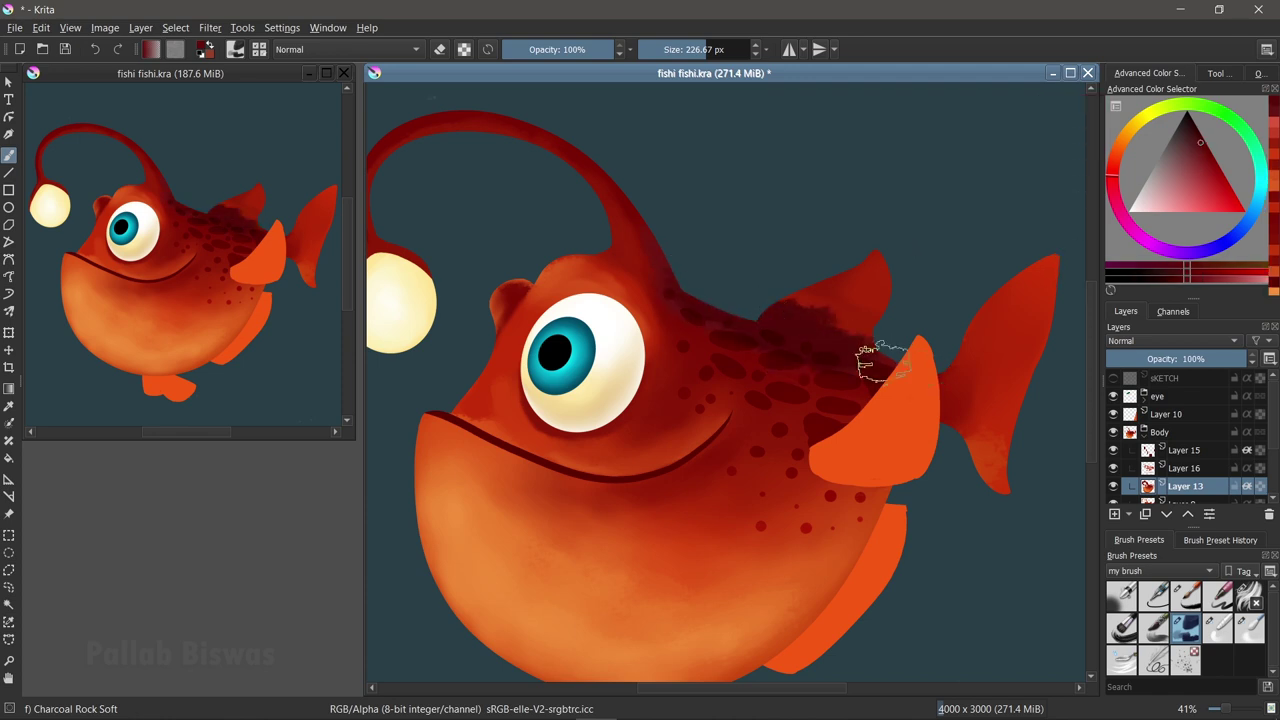
drag(666, 214, 743, 334)
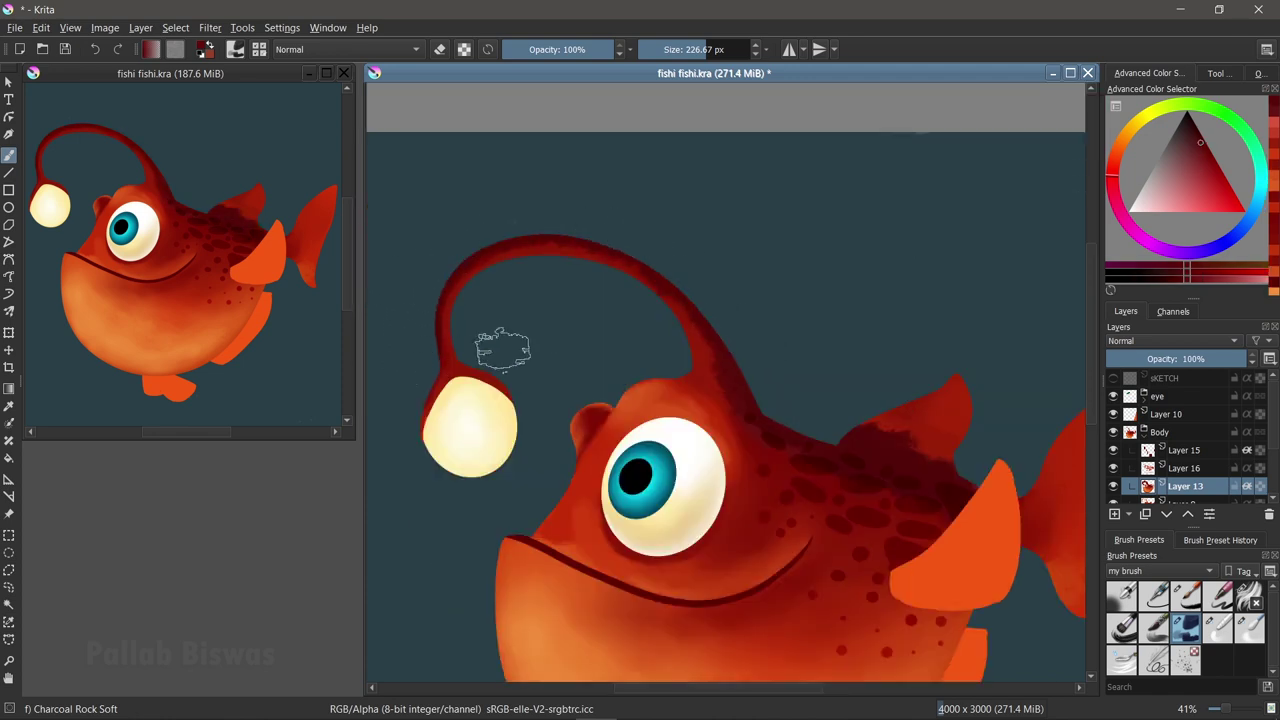
- Shade dark red along the dorsal fin and the back below it
drag(642, 314, 562, 184)
drag(671, 209, 617, 250)
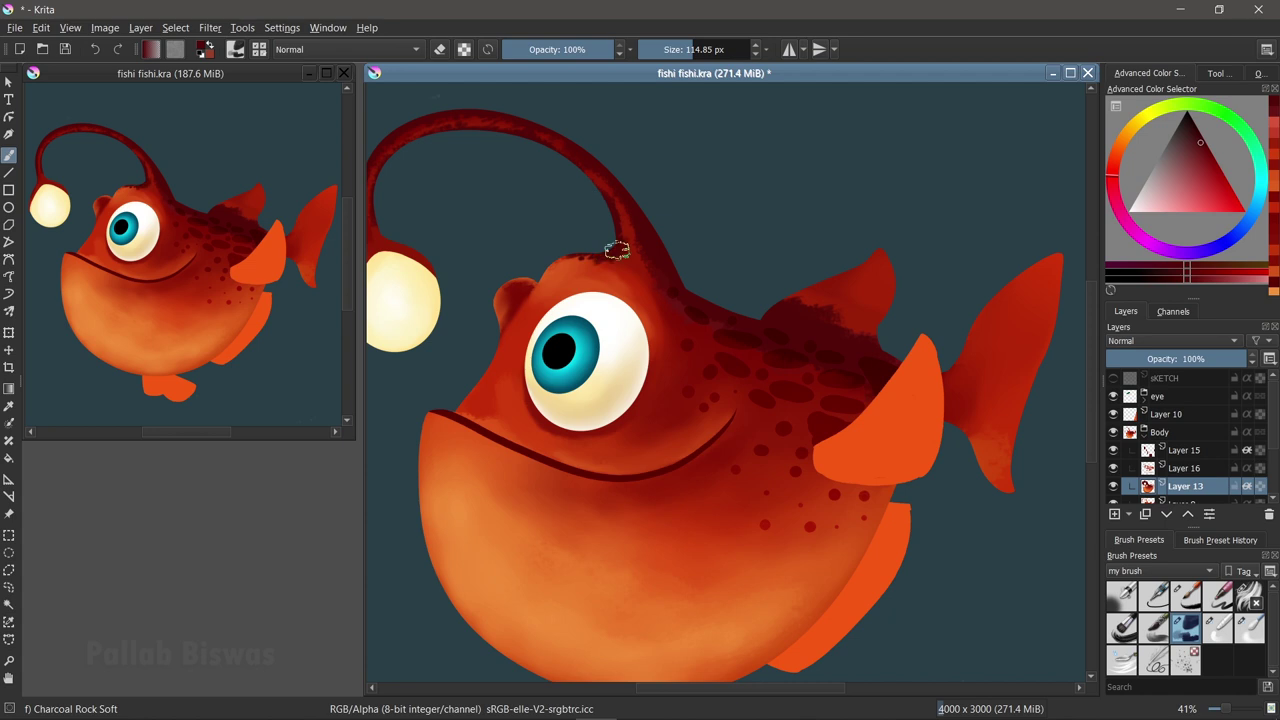
ctrl+click(771, 286)
drag(771, 286, 860, 270)
drag(780, 315, 894, 343)
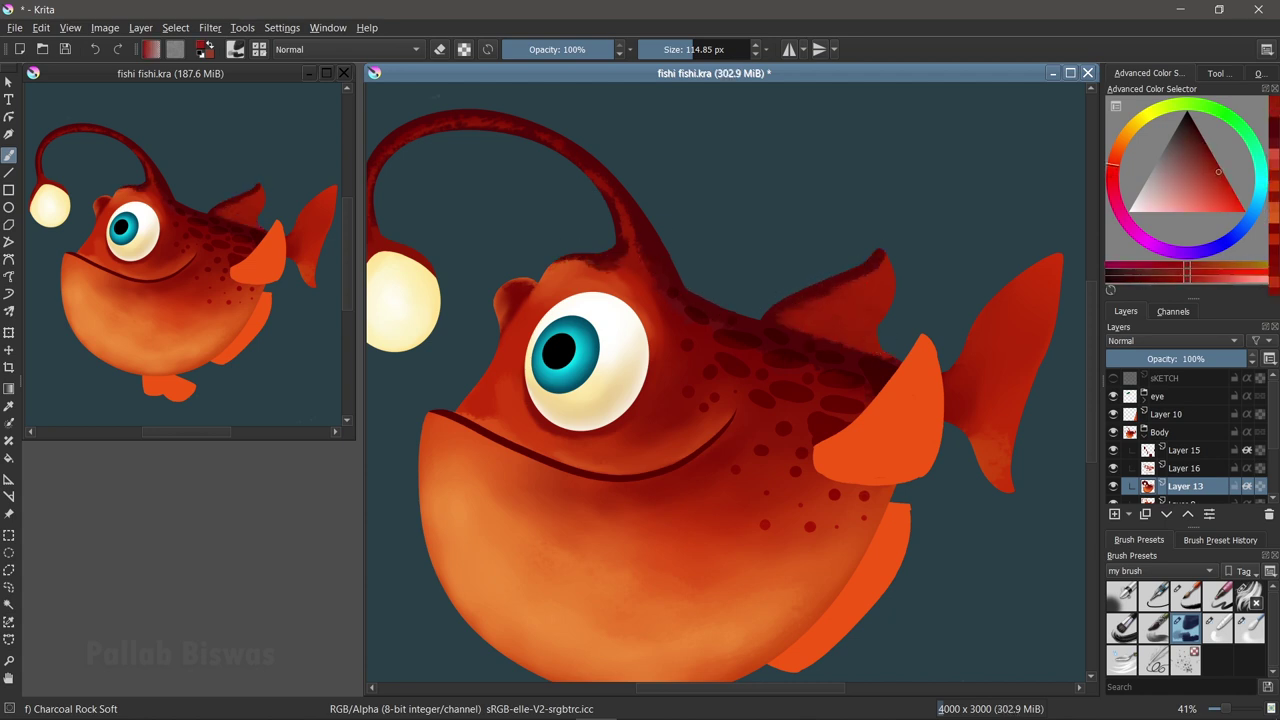
ctrl+click(894, 343)
click(1217, 627)
- Make Layer 17 in the eye group active with the rough ink brush
drag(374, 176, 474, 194)
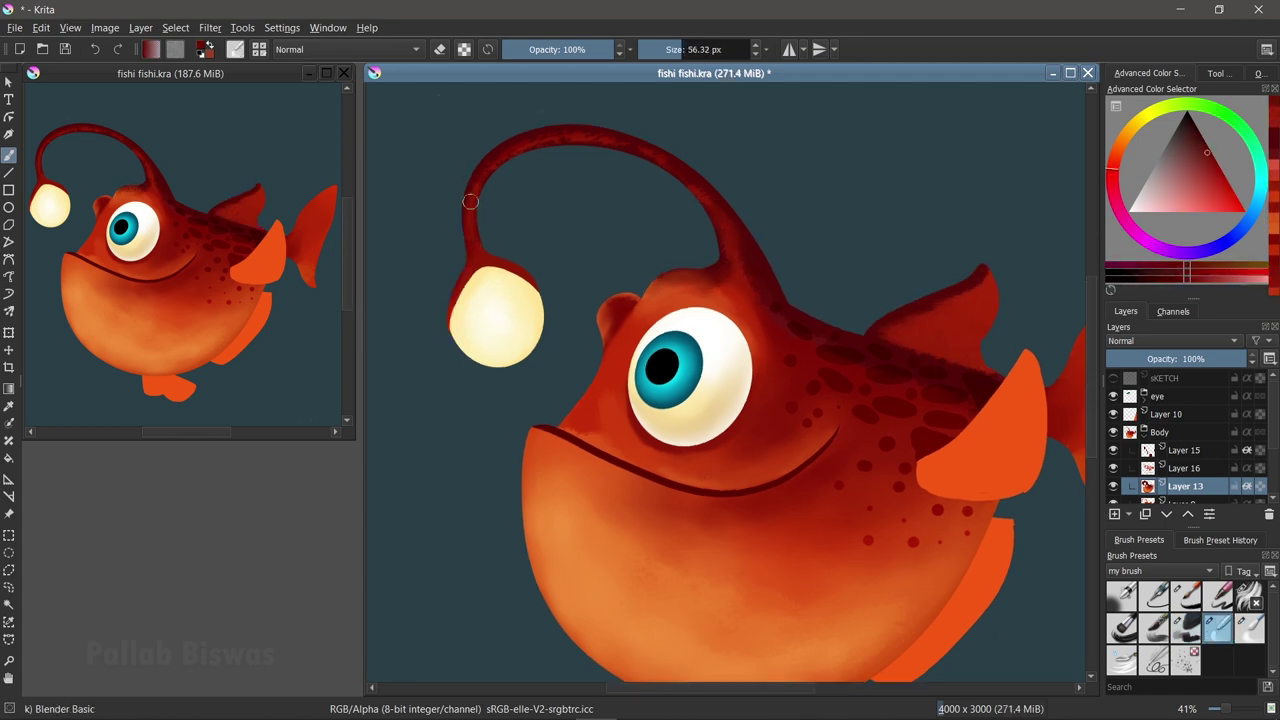
drag(789, 326, 691, 316)
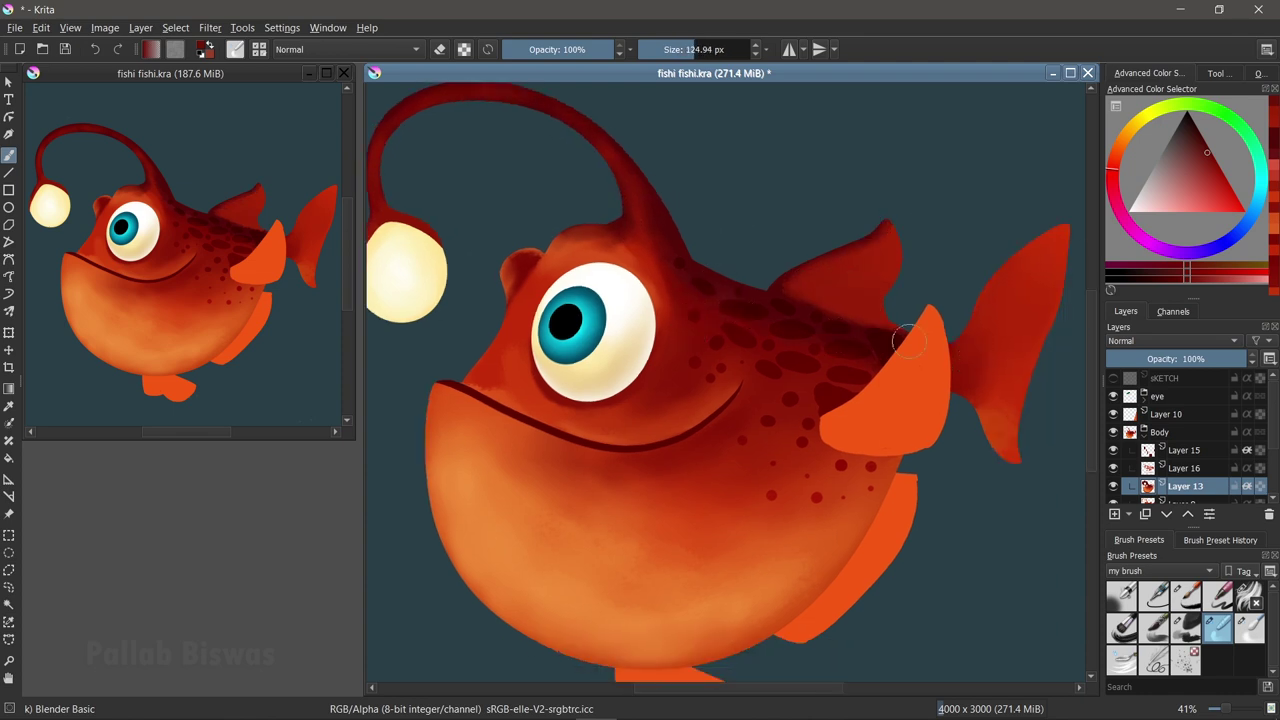
scroll(836, 338, down, 2)
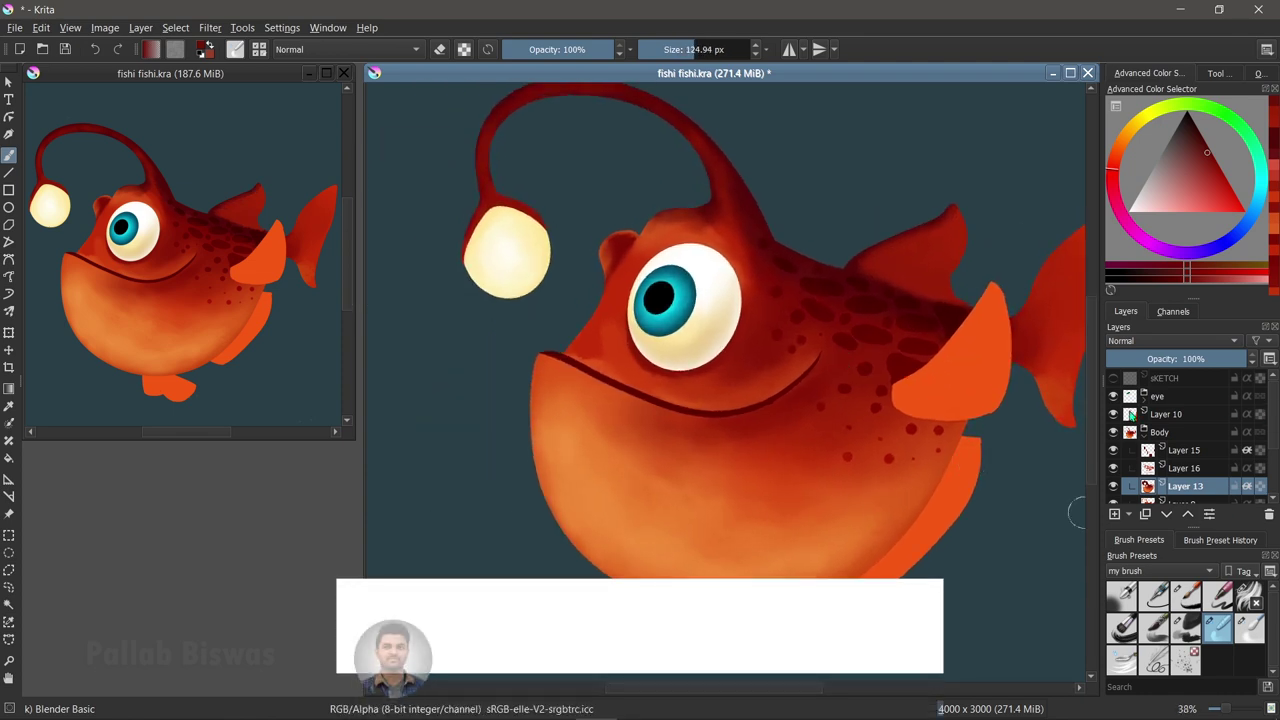
click(1232, 412)
scroll(833, 265, up, 2)
key(/)
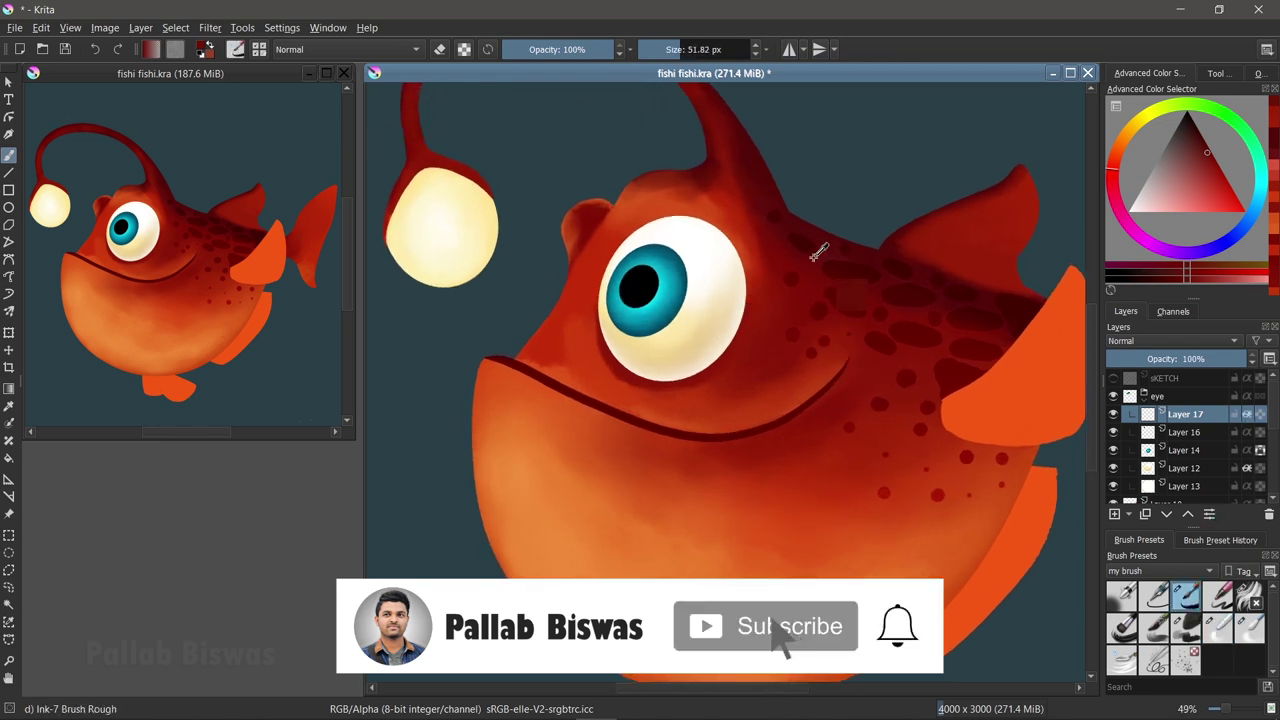
- Paint a dark red eyelid across the top of the eye, with lighter red strokes
drag(612, 262, 745, 282)
mouse_move(622, 240)
mouse_down()
mouse_move(755, 283)
mouse_move(650, 240)
mouse_move(690, 256)
mouse_up()
ctrl+click(768, 252)
key(/)
key(slash)
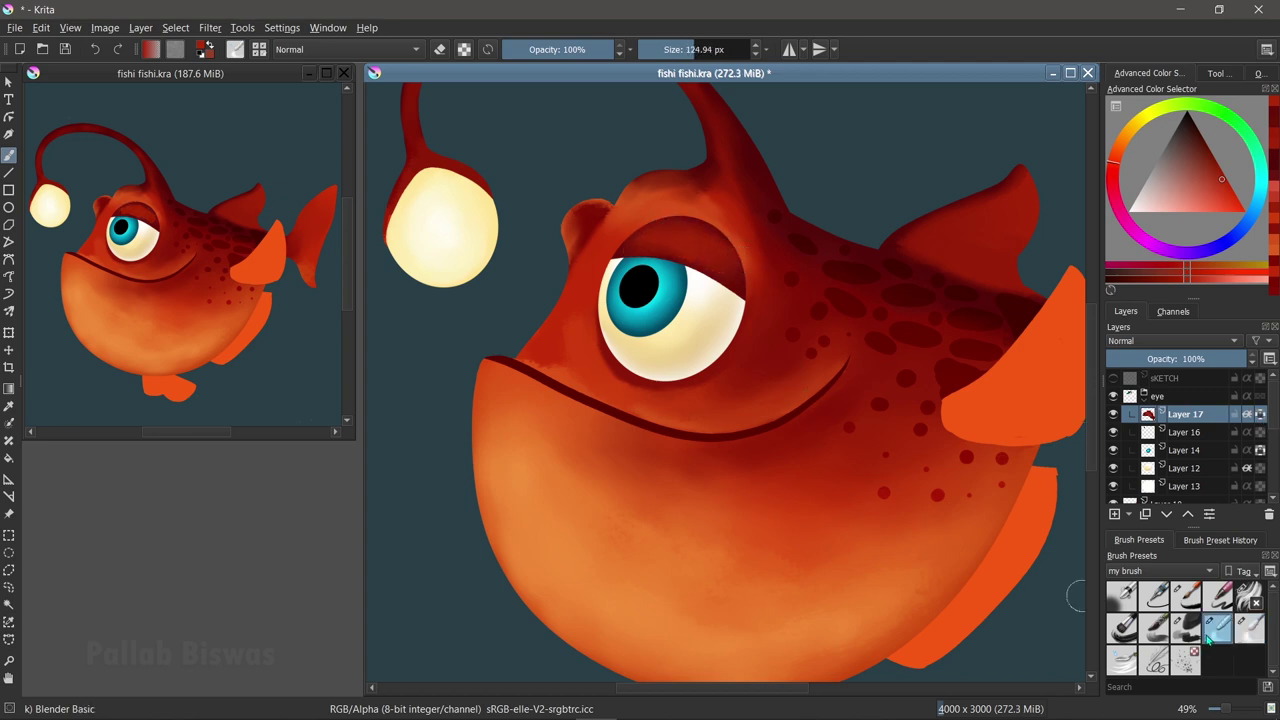
ctrl+click(732, 272)
drag(700, 240, 630, 236)
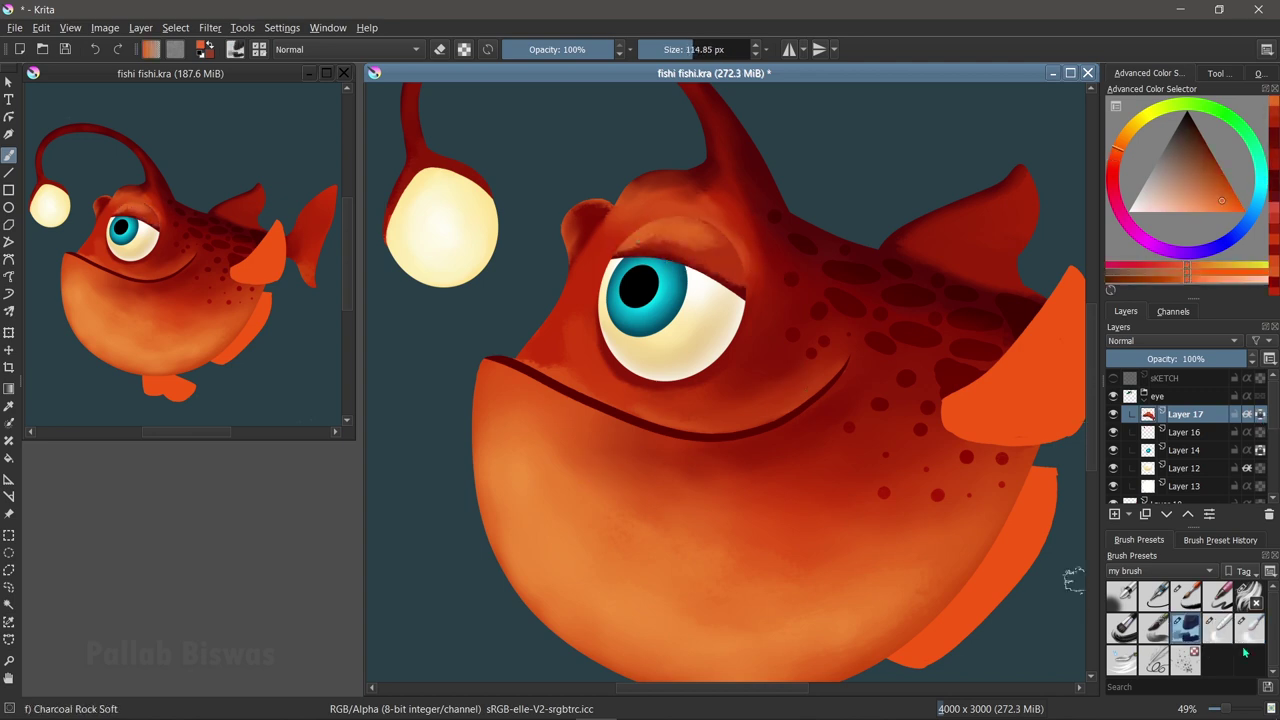
key(slash)
- On Layer 13, paint a darker red crease above the eyelid and switch to the blur brush
click(737, 317)
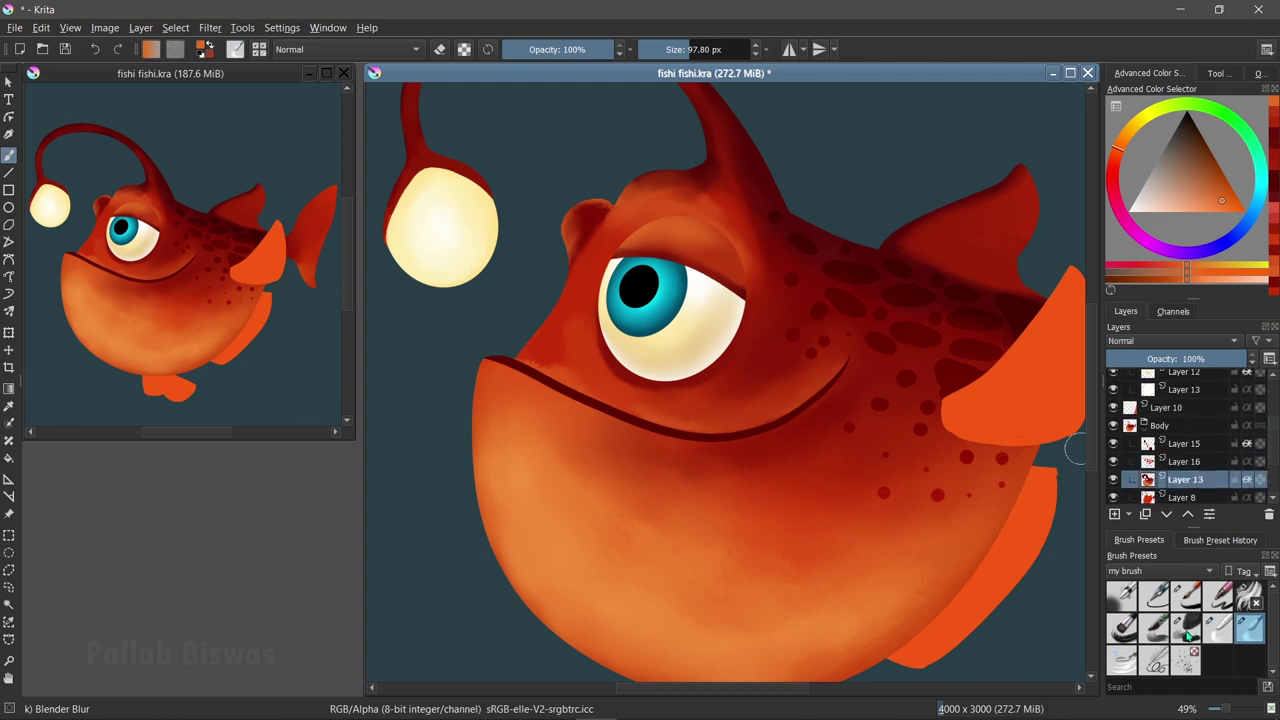
key(slash)
ctrl+click(895, 307)
mouse_move(650, 230)
mouse_down()
mouse_move(714, 243)
mouse_move(740, 264)
mouse_up()
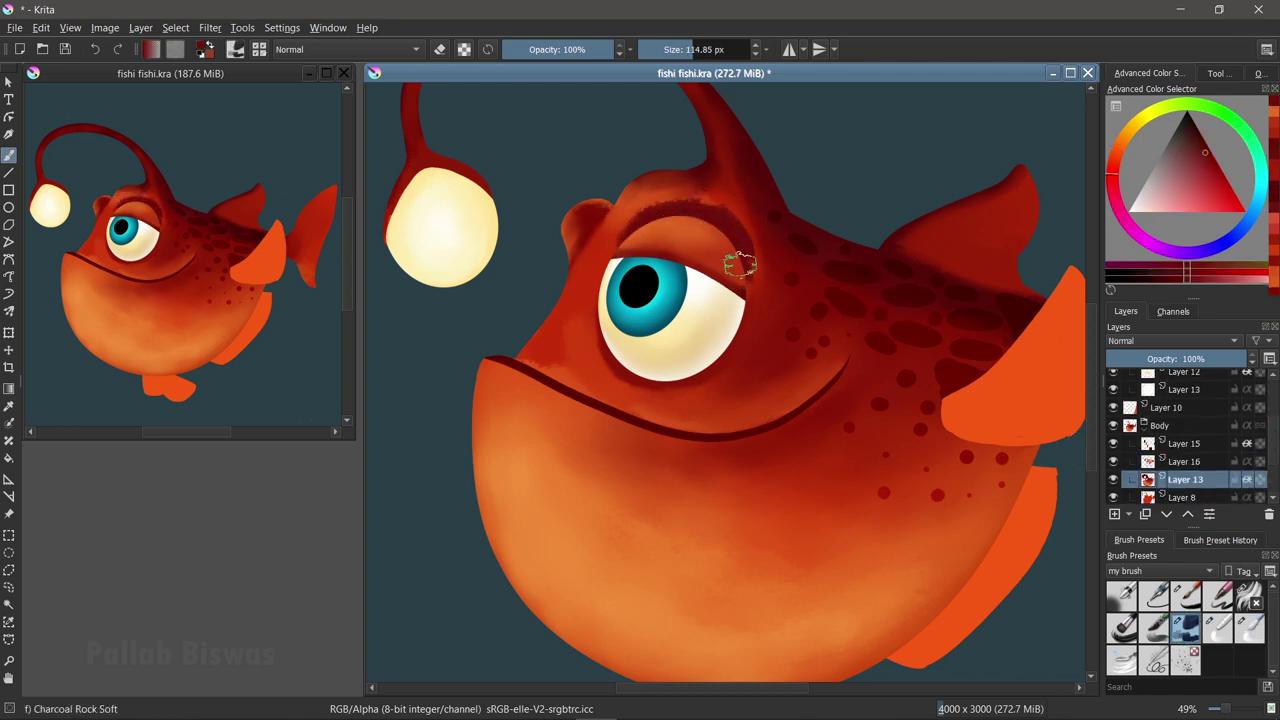
click(1217, 627)
click(1249, 627)
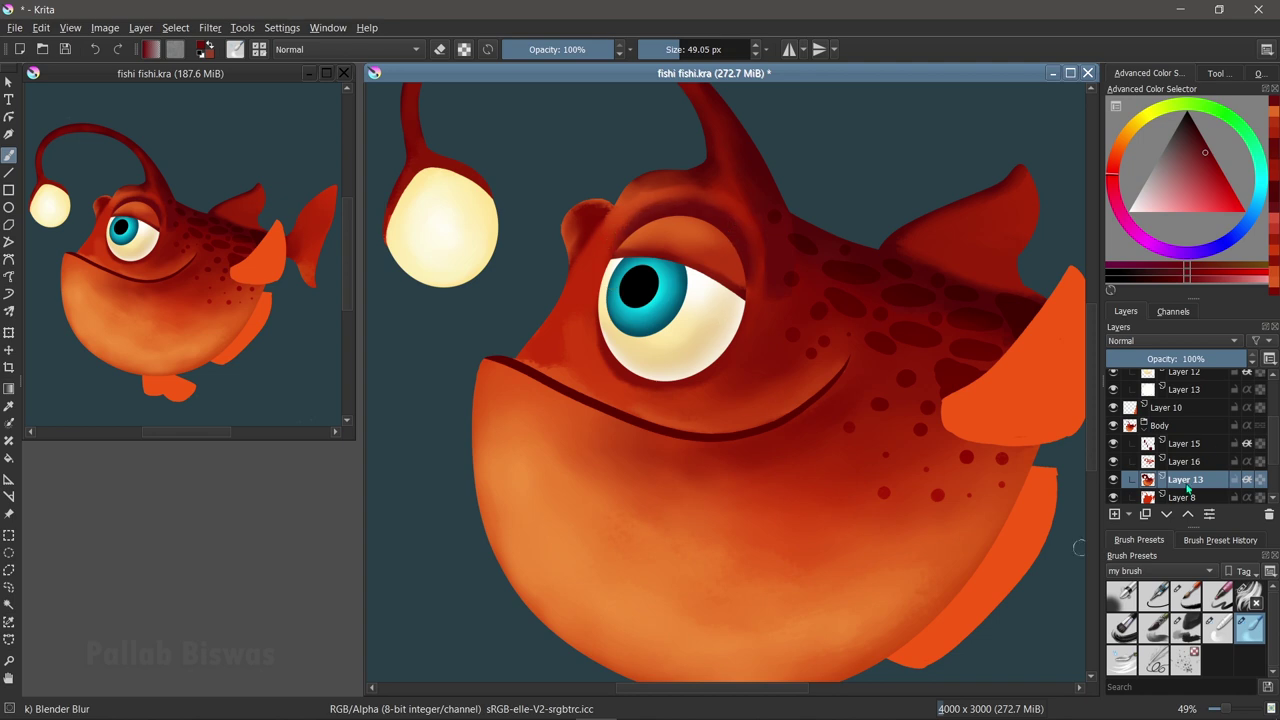
- Return to Layer 17 and sample a slightly different red
scroll(1187, 440, up, 3)
click(1185, 394)
click(1185, 627)
ctrl+click(746, 261)
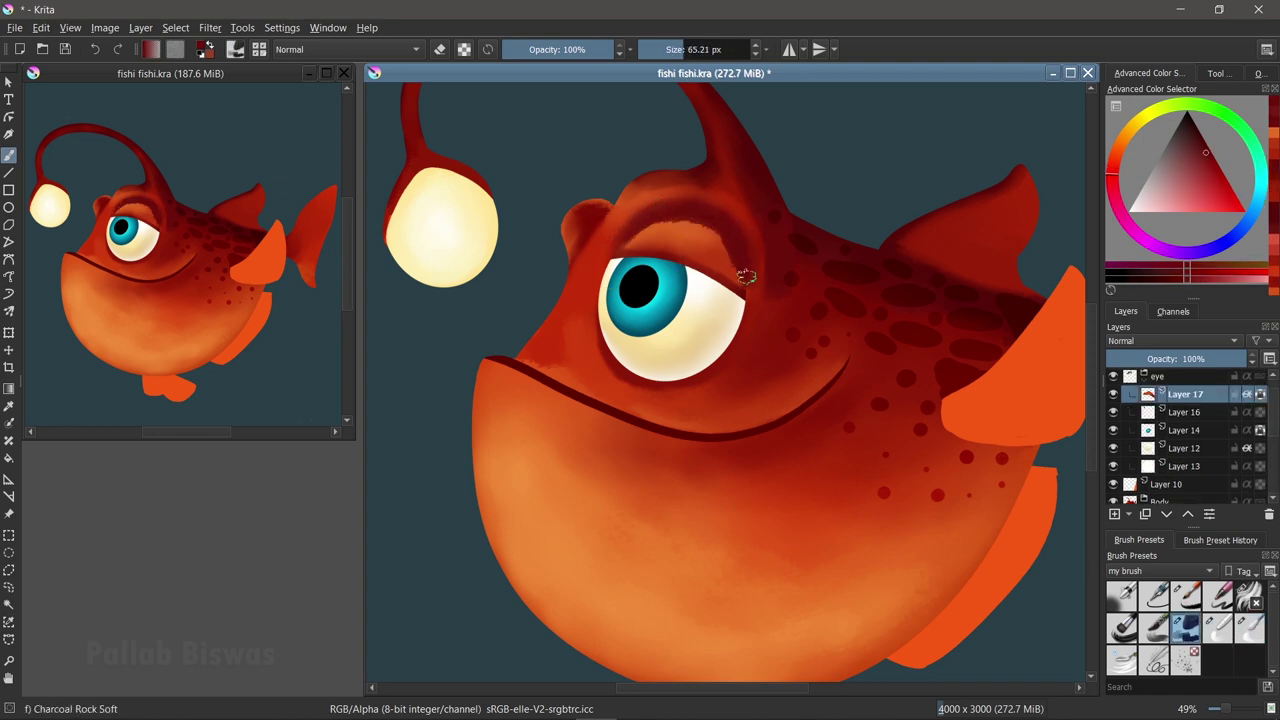
- On Layer 13, paint light orange highlights above and beside the eye
key(slash)
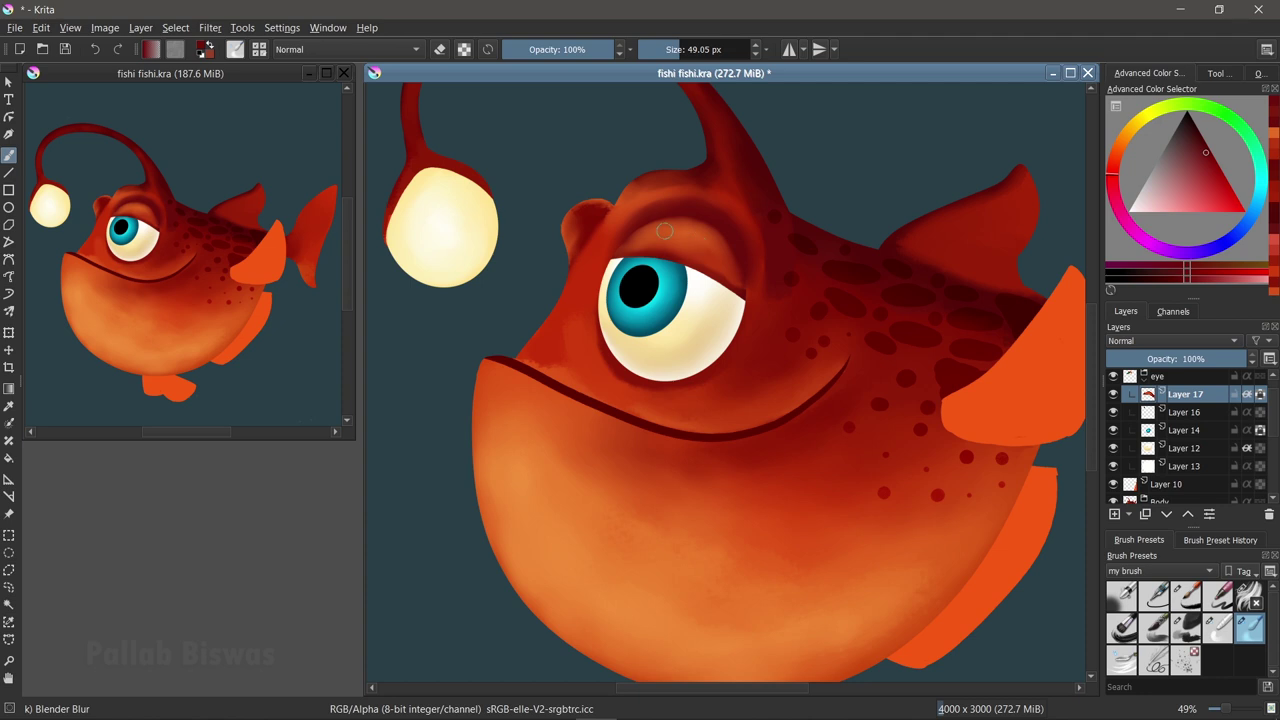
scroll(1185, 435, down, 3)
click(1185, 457)
click(1187, 627)
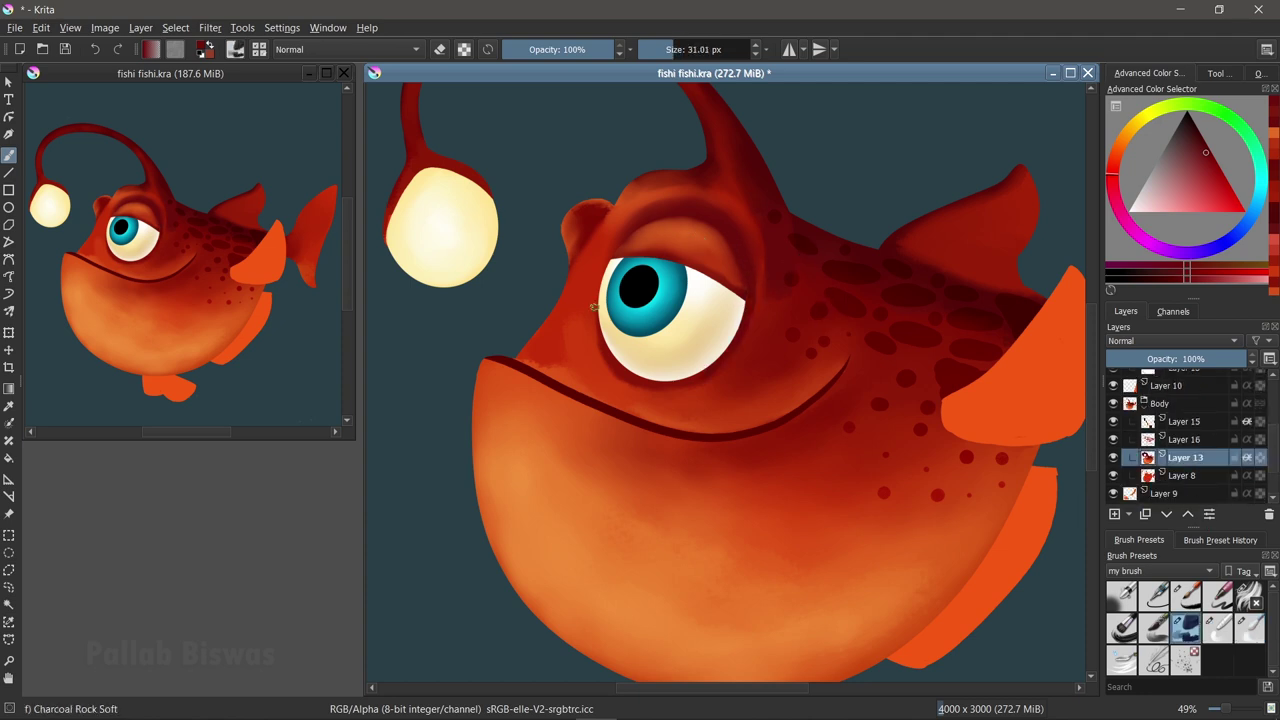
ctrl+click(618, 345)
mouse_move(700, 195)
mouse_down()
mouse_move(650, 200)
mouse_move(545, 350)
mouse_up()
drag(590, 235, 550, 360)
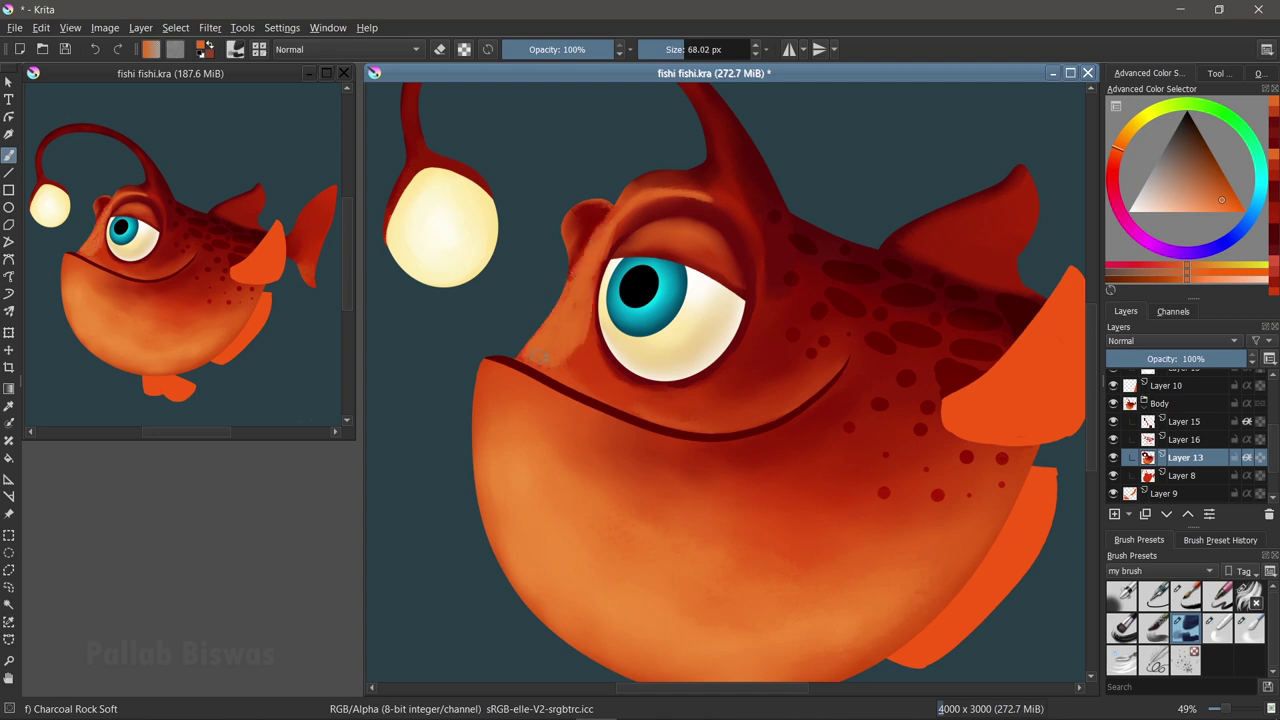
- Add a light orange stroke under the eye and blur its lower edge
ctrl+click(607, 325)
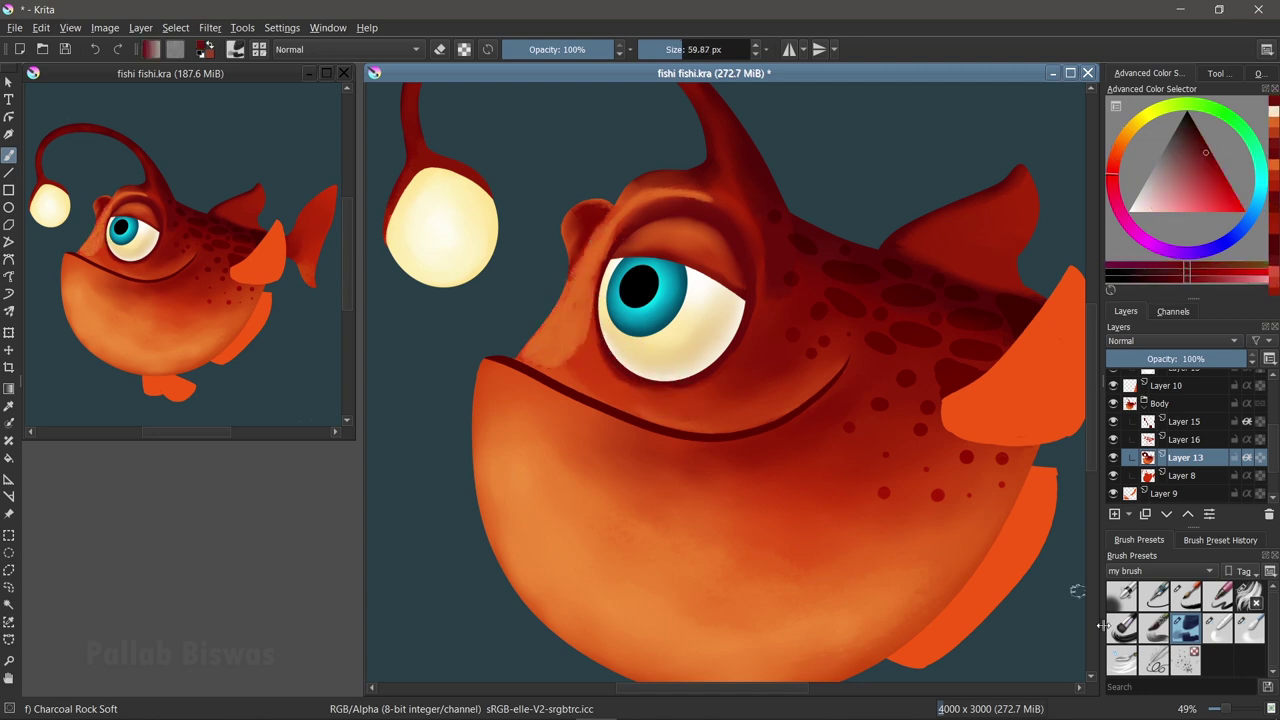
key(slash)
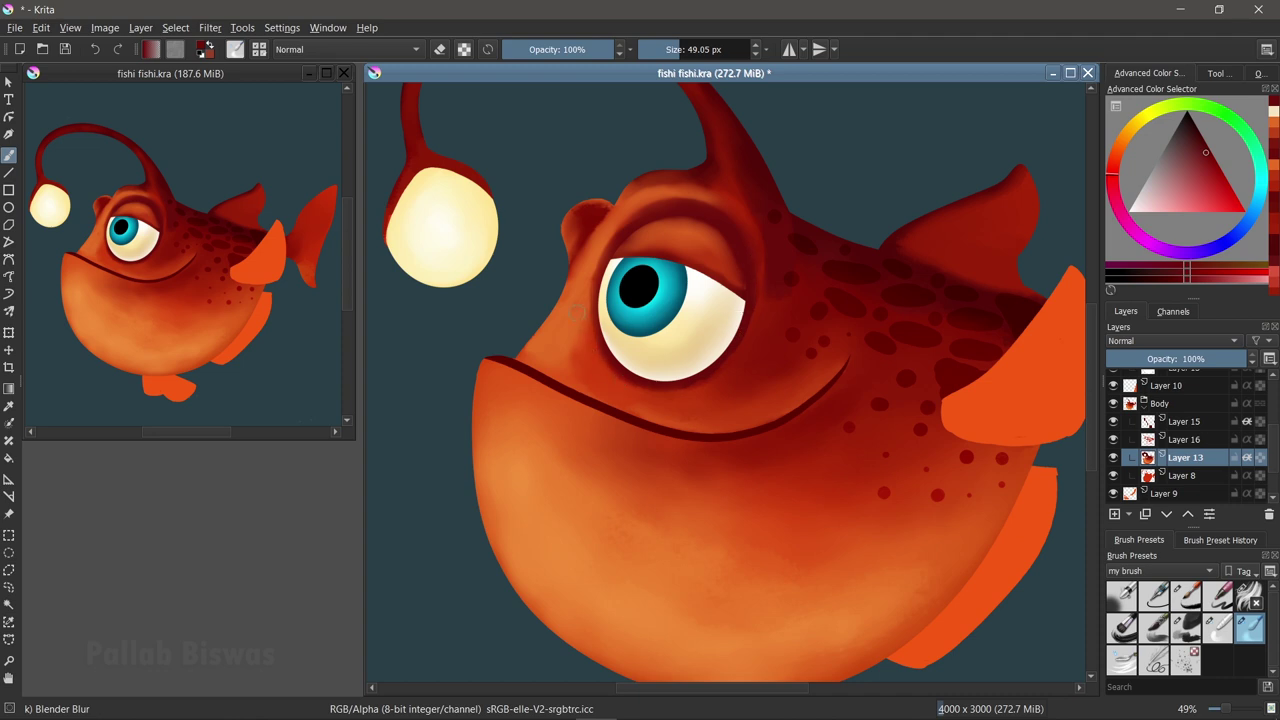
key(slash)
ctrl+click(589, 333)
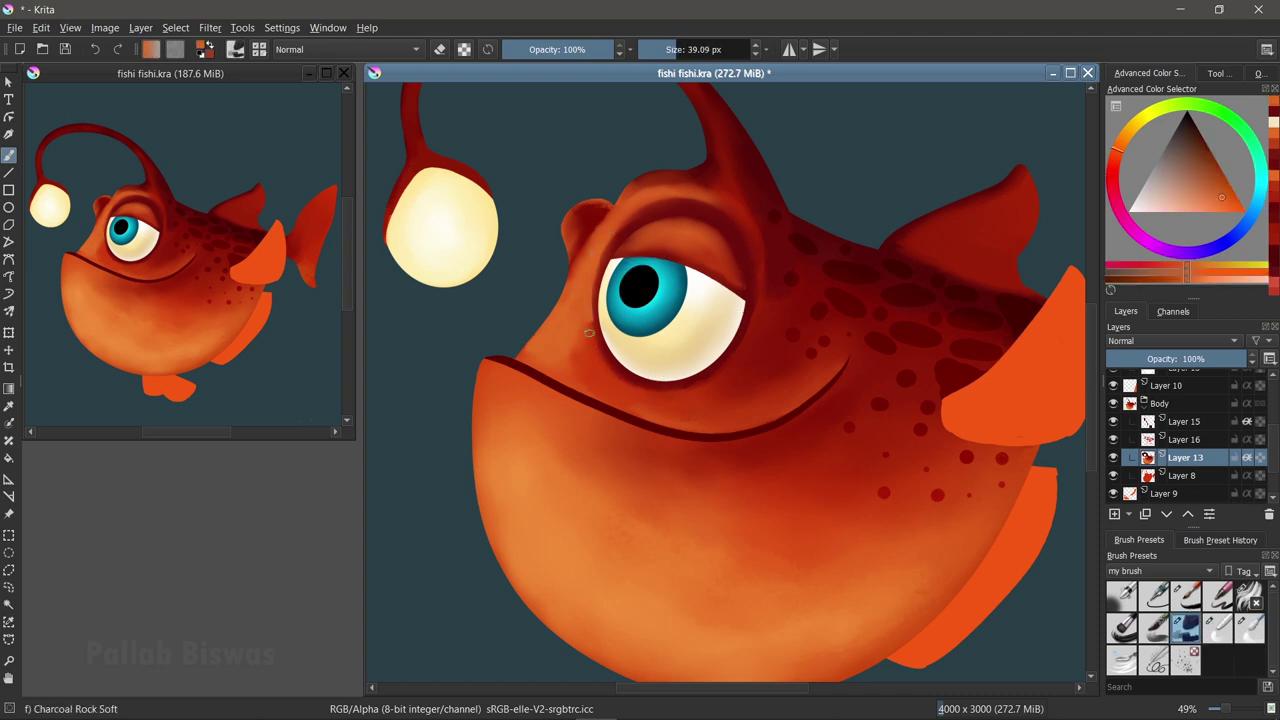
mouse_move(594, 350)
mouse_down()
mouse_move(660, 395)
mouse_move(728, 378)
mouse_up()
key(slash)
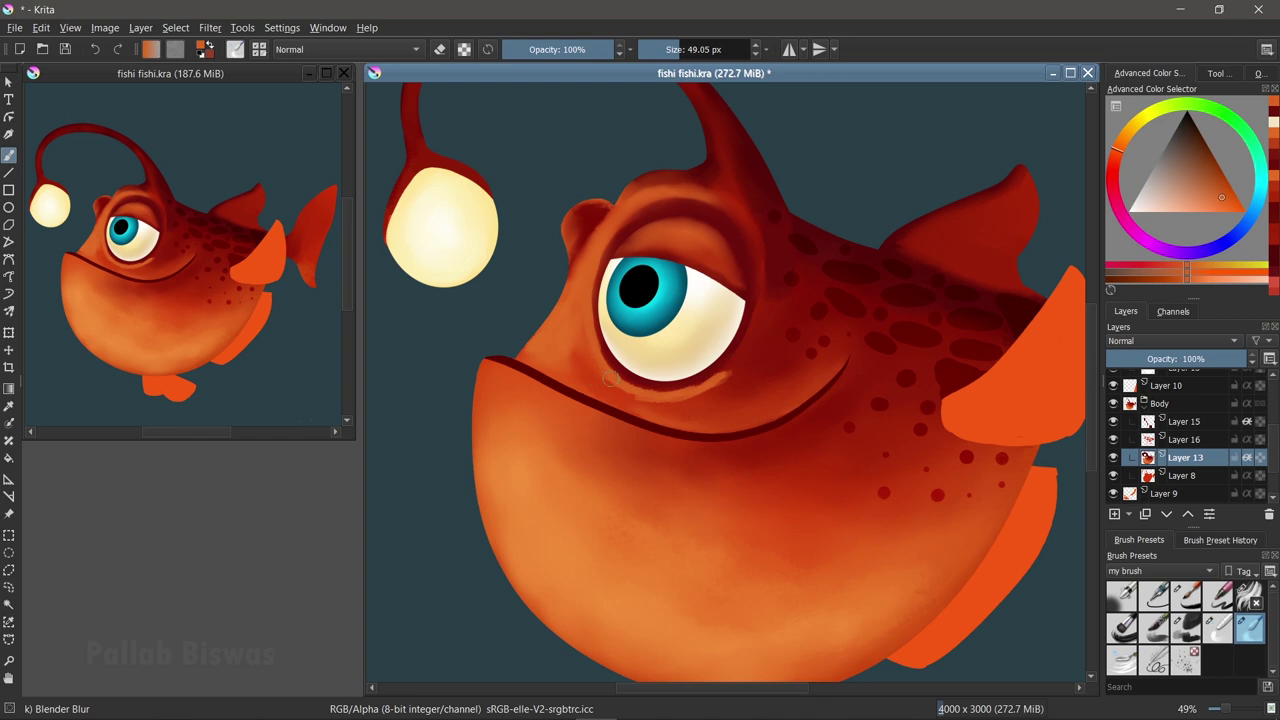
drag(617, 355, 748, 331)
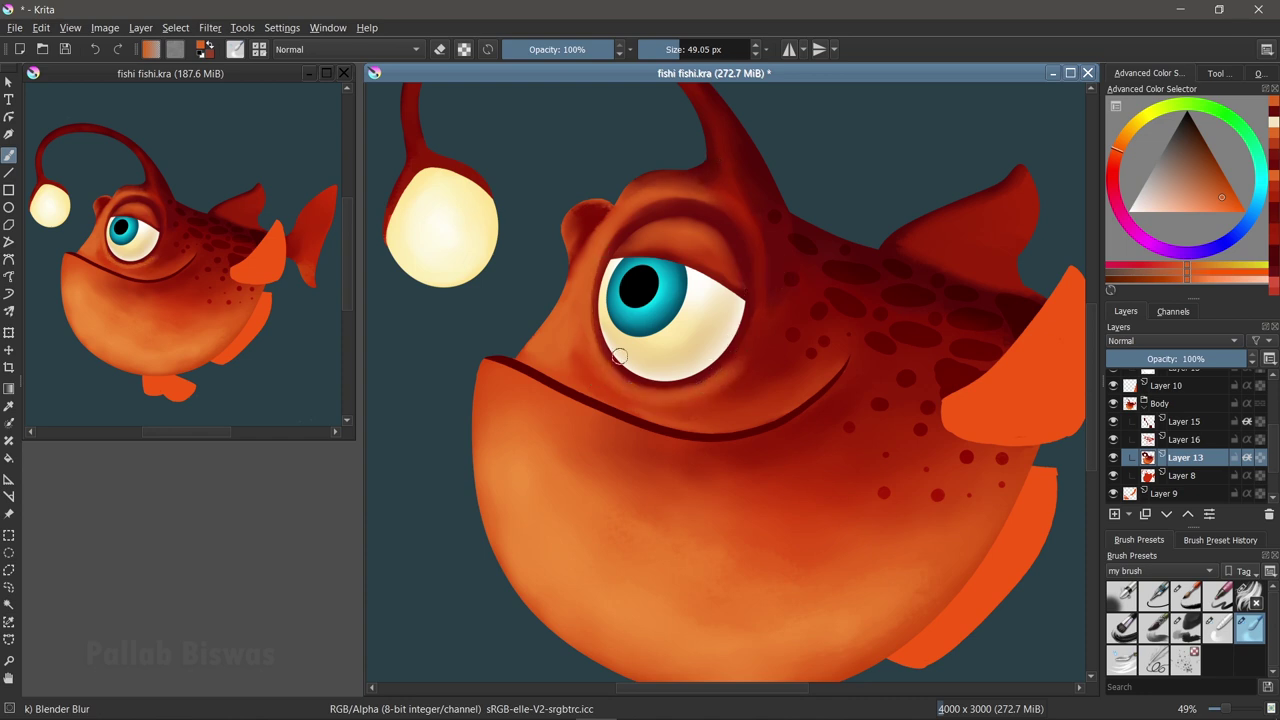
- Paint maroon fin shapes behind the lower belly and under the tail
scroll(807, 287, down, 2)
scroll(807, 287, up, 3)
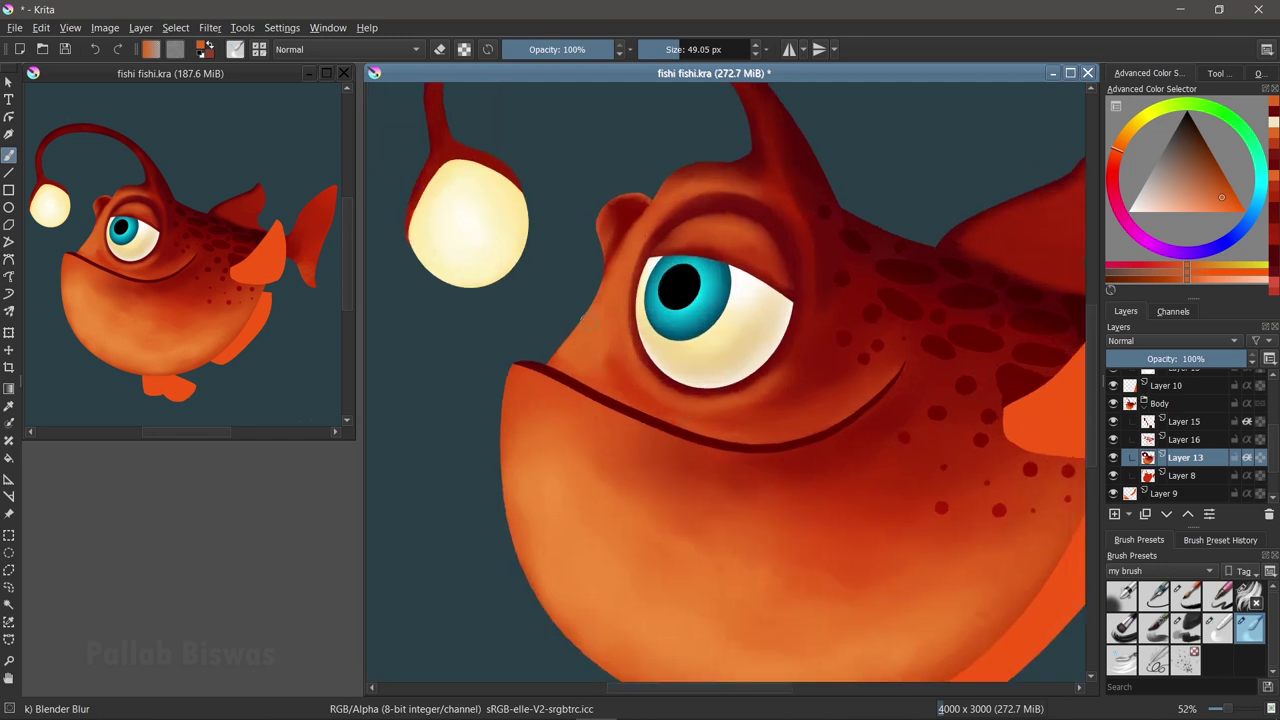
scroll(900, 380, down, 2)
key(slash)
ctrl+click(720, 236)
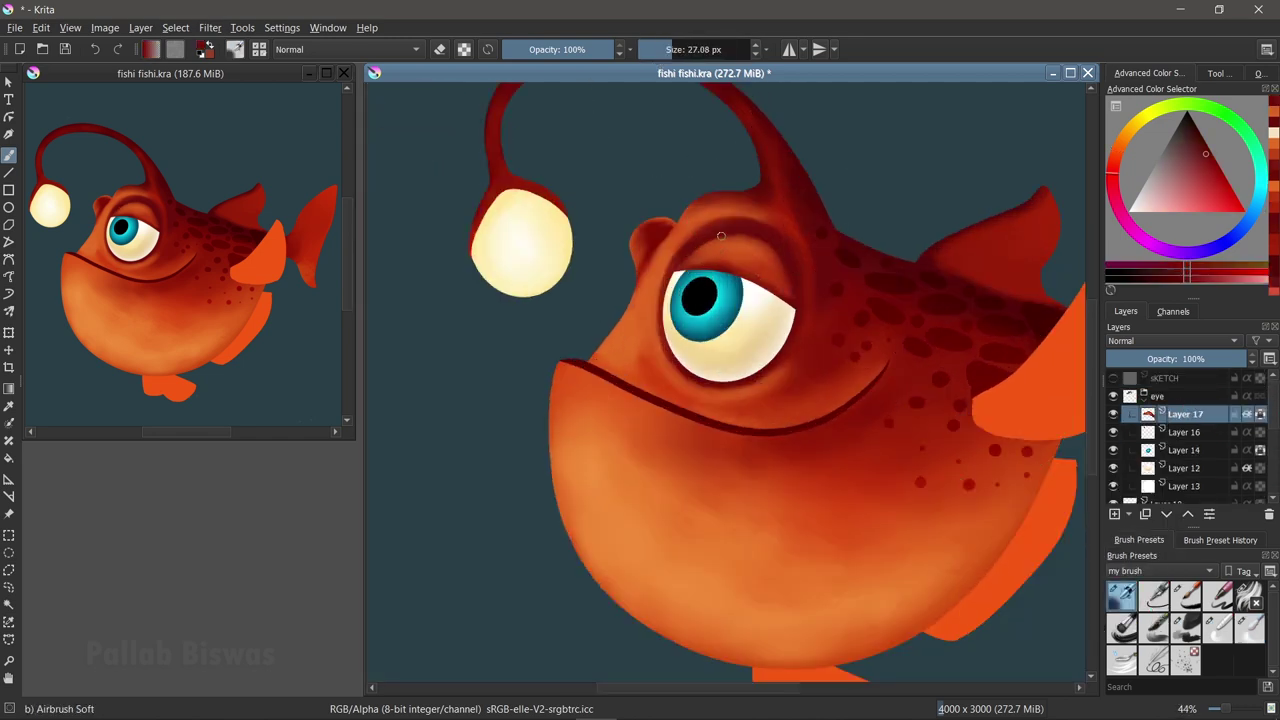
ctrl+click(743, 264)
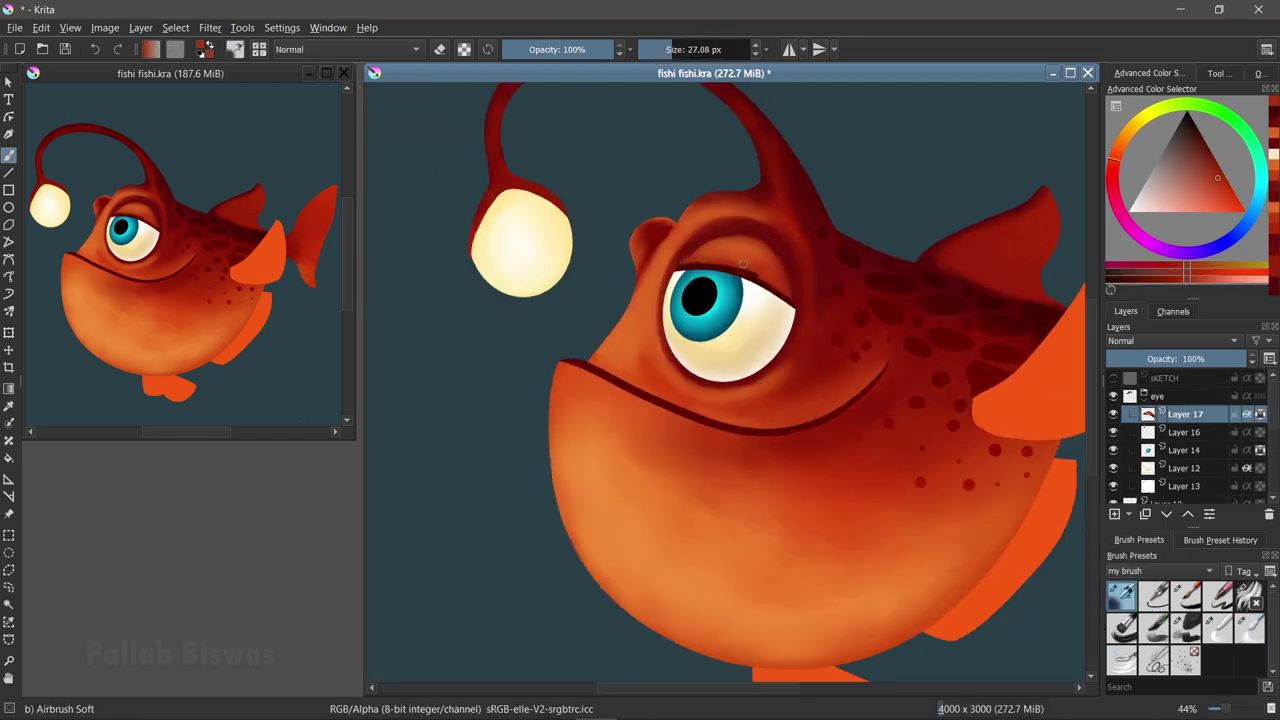
mouse_move(890, 450)
mouse_down()
mouse_move(800, 575)
mouse_move(805, 590)
mouse_up()
drag(670, 600, 700, 632)
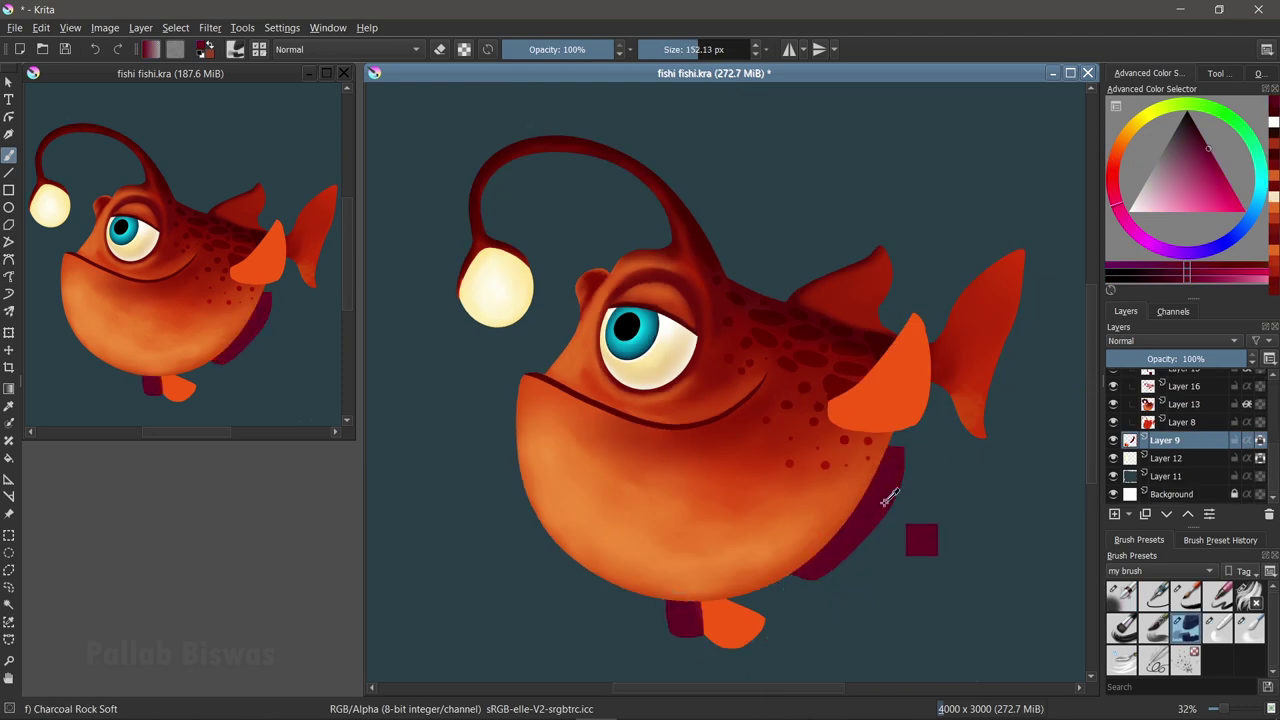
- Touch up the maroon fin strip and blend the fin near the tail with Blender Basic
drag(903, 445, 908, 468)
ctrl+click(806, 581)
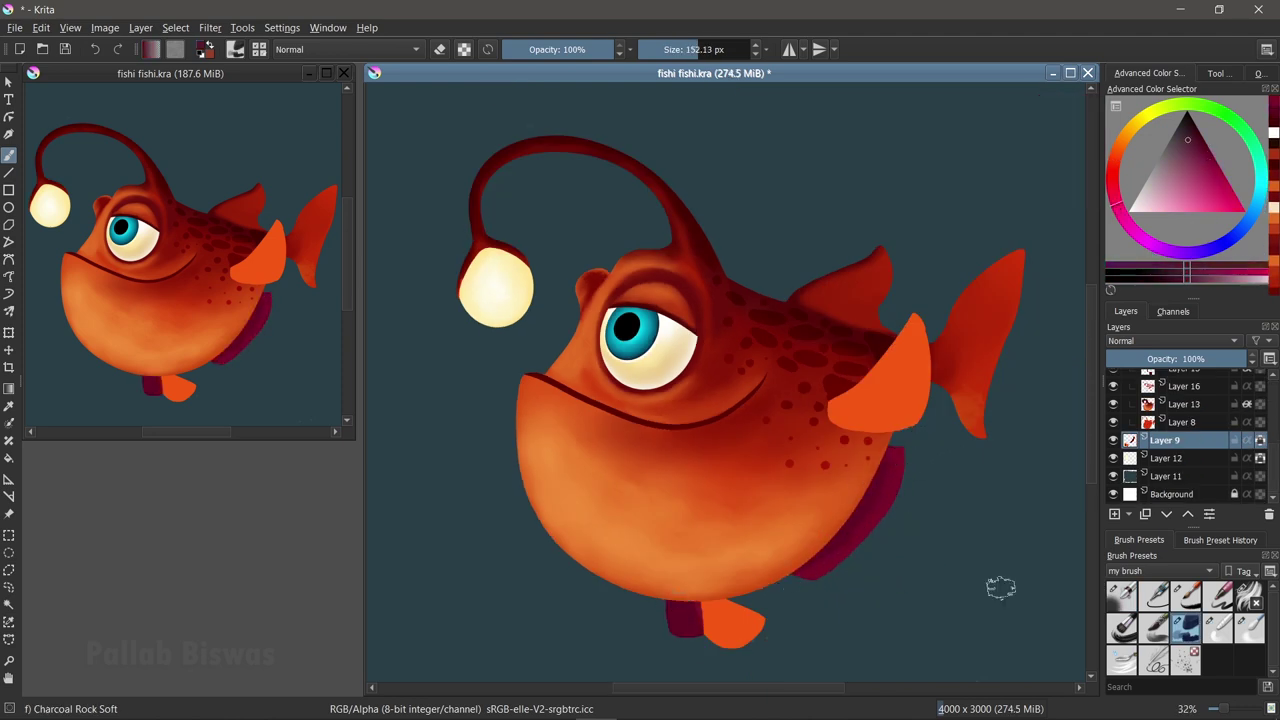
click(1215, 630)
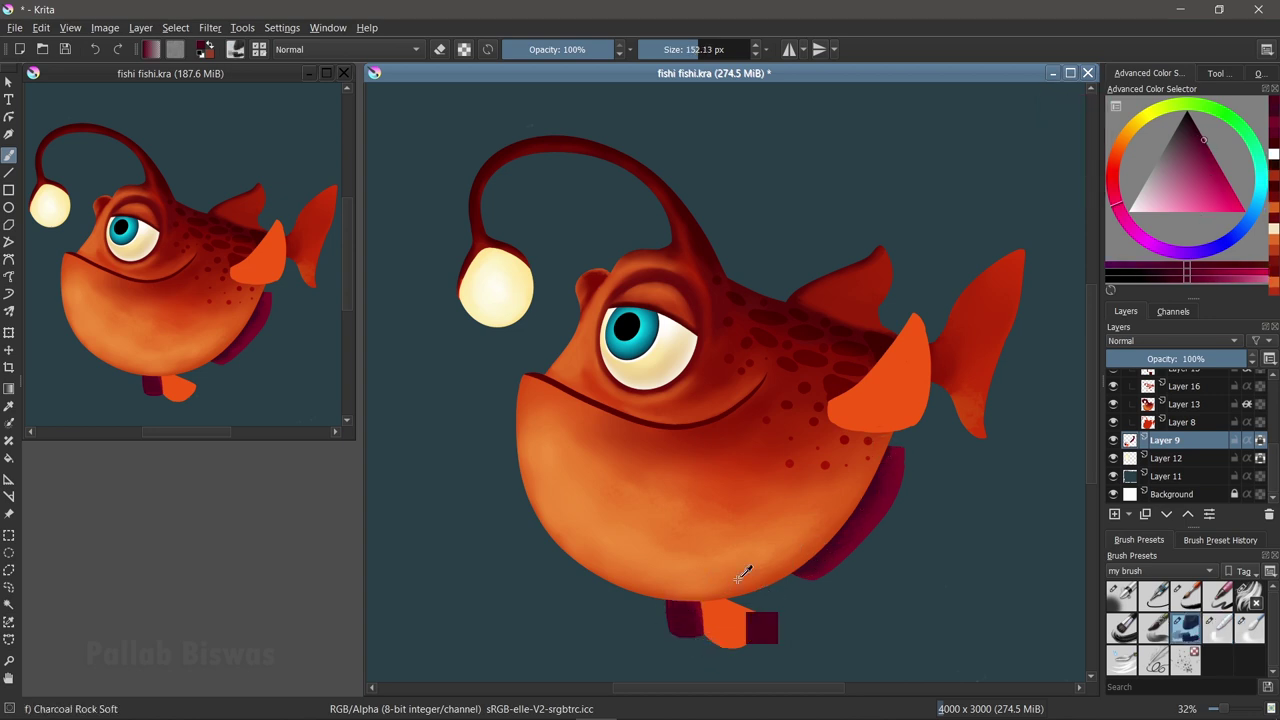
drag(678, 606, 702, 643)
ctrl+click(775, 649)
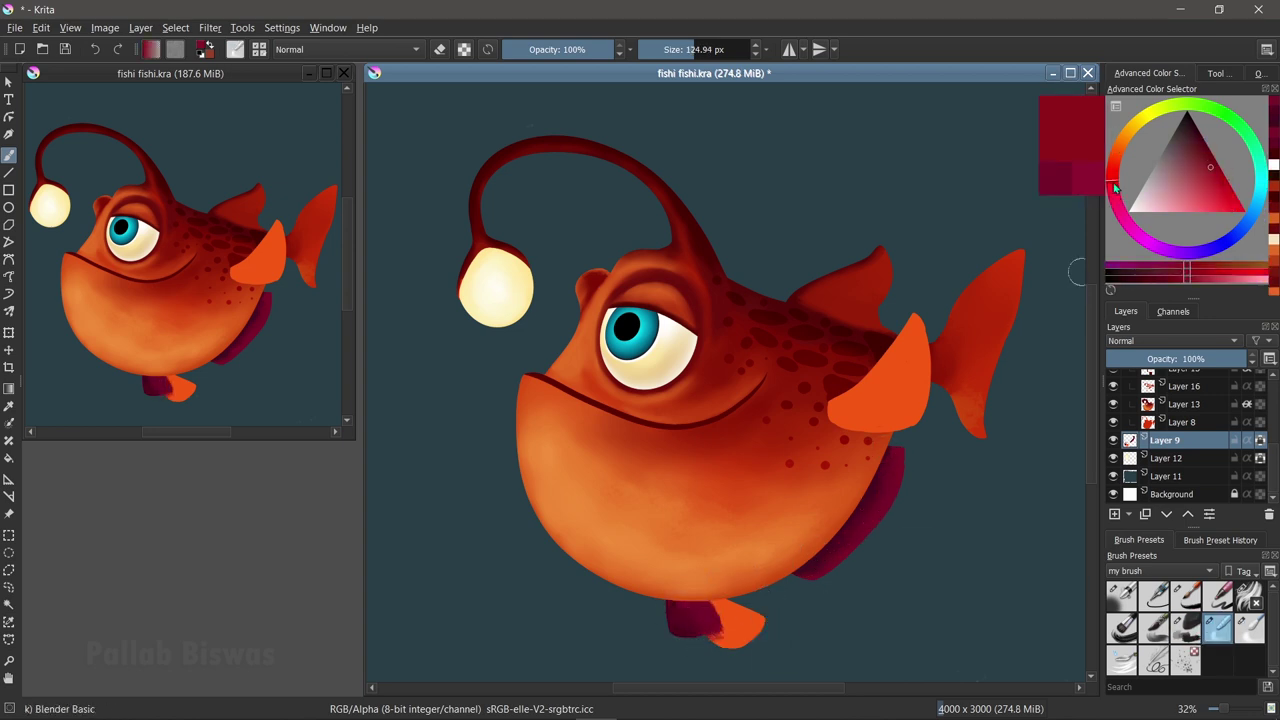
- Blend the reddish shading across the lower fin, then return to the charcoal brush
click(1185, 627)
click(1210, 162)
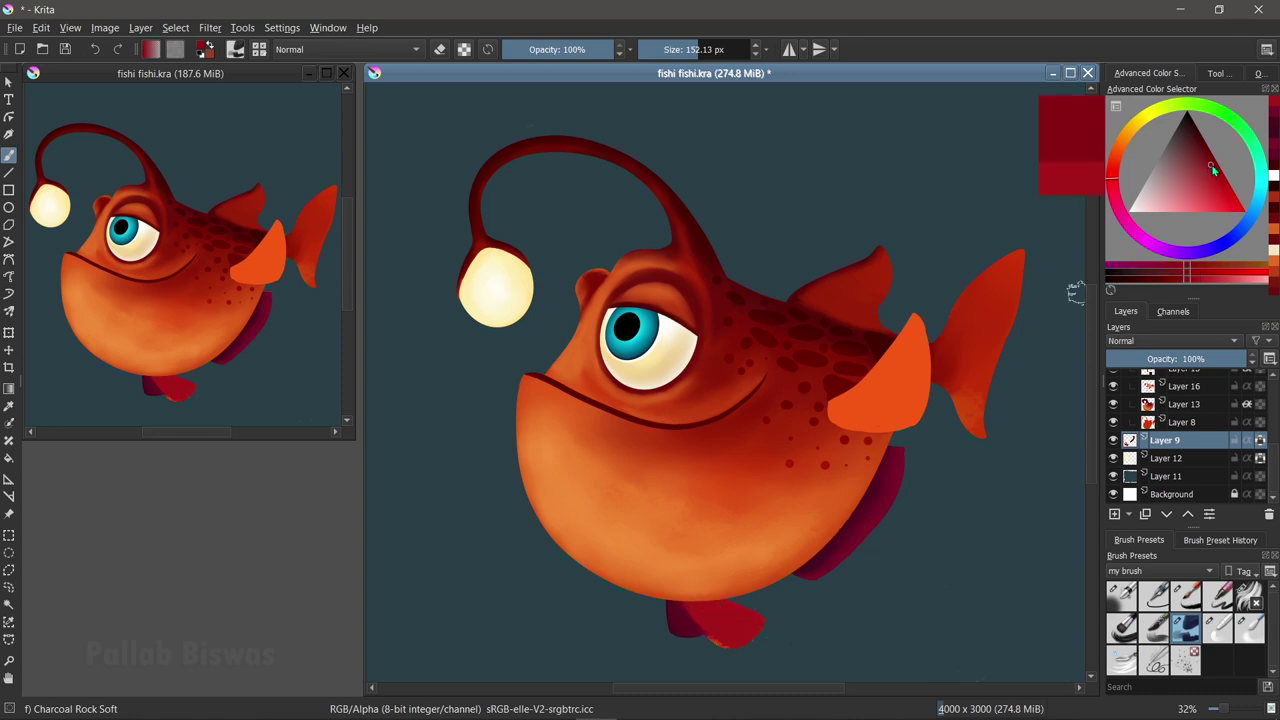
ctrl+click(753, 617)
key(/)
drag(748, 614, 679, 619)
ctrl+click(668, 626)
key(/)
ctrl+click(740, 638)
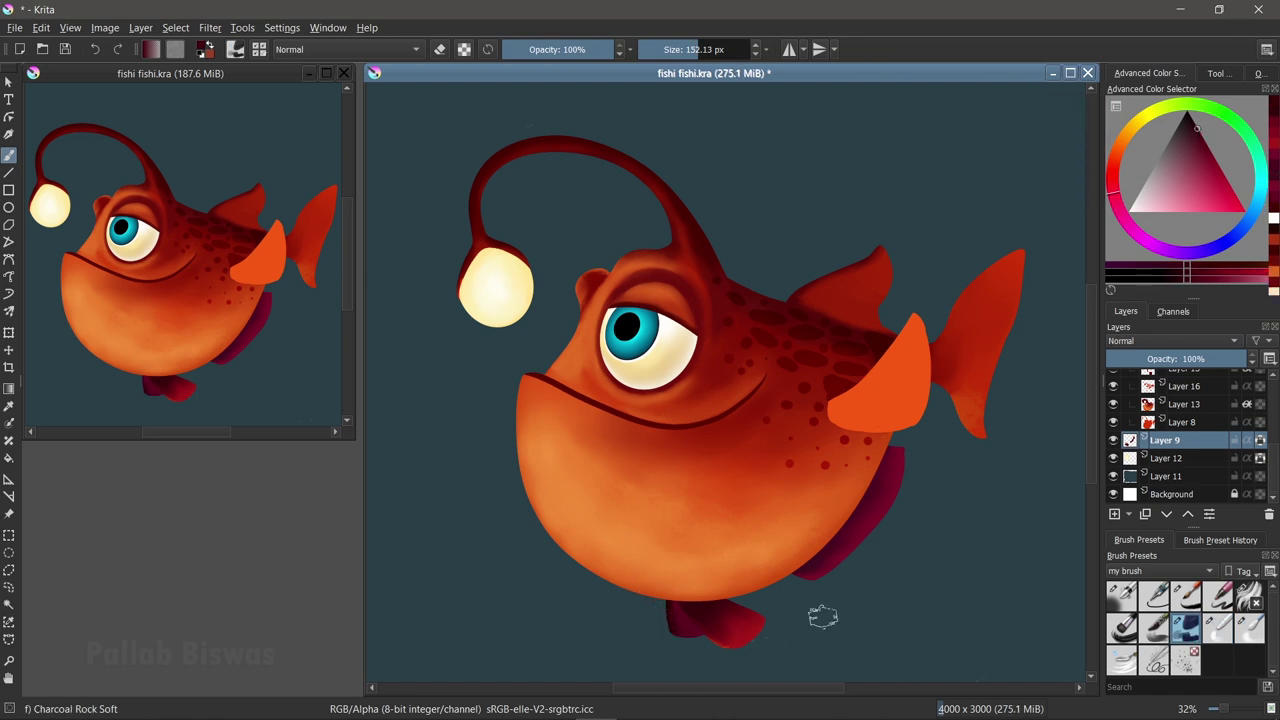
click(1184, 403)
- Repaint the tail fin in even magenta with a brighter upper edge
mouse_move(929, 397)
mouse_down()
mouse_move(943, 340)
mouse_move(993, 287)
mouse_up()
ctrl+click(993, 287)
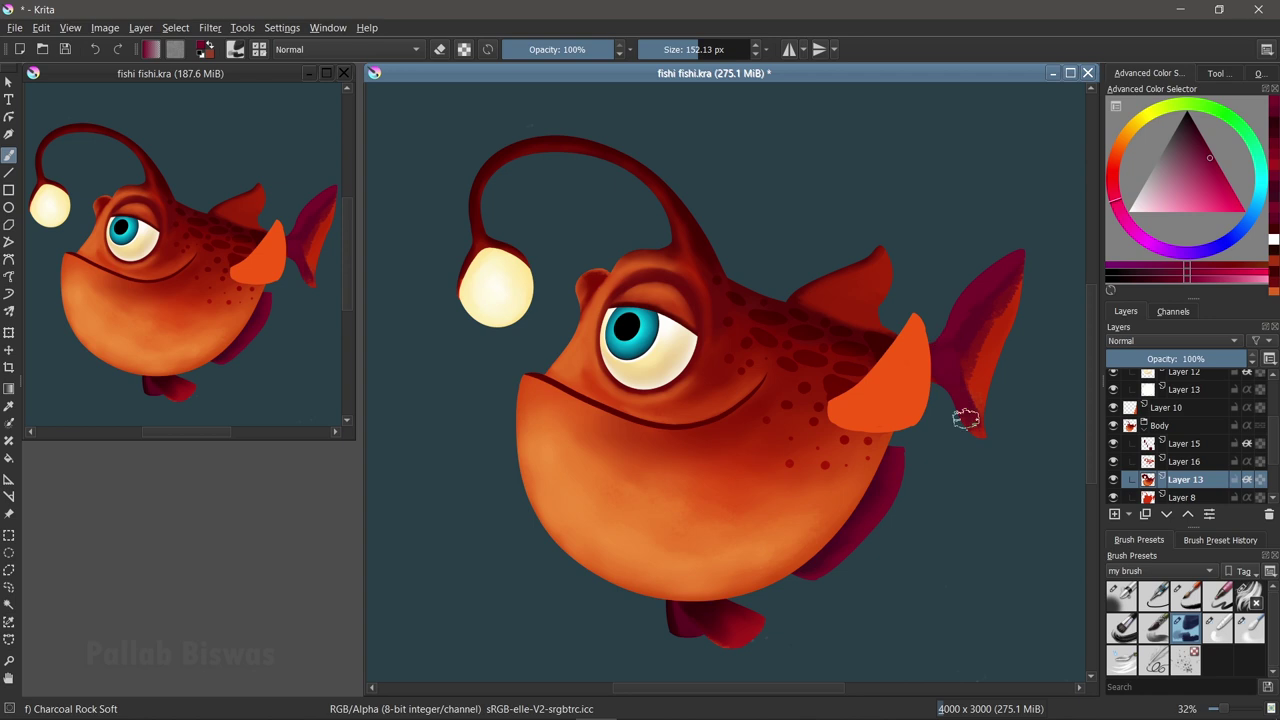
drag(937, 360, 1074, 237)
ctrl+click(987, 316)
drag(987, 316, 1010, 283)
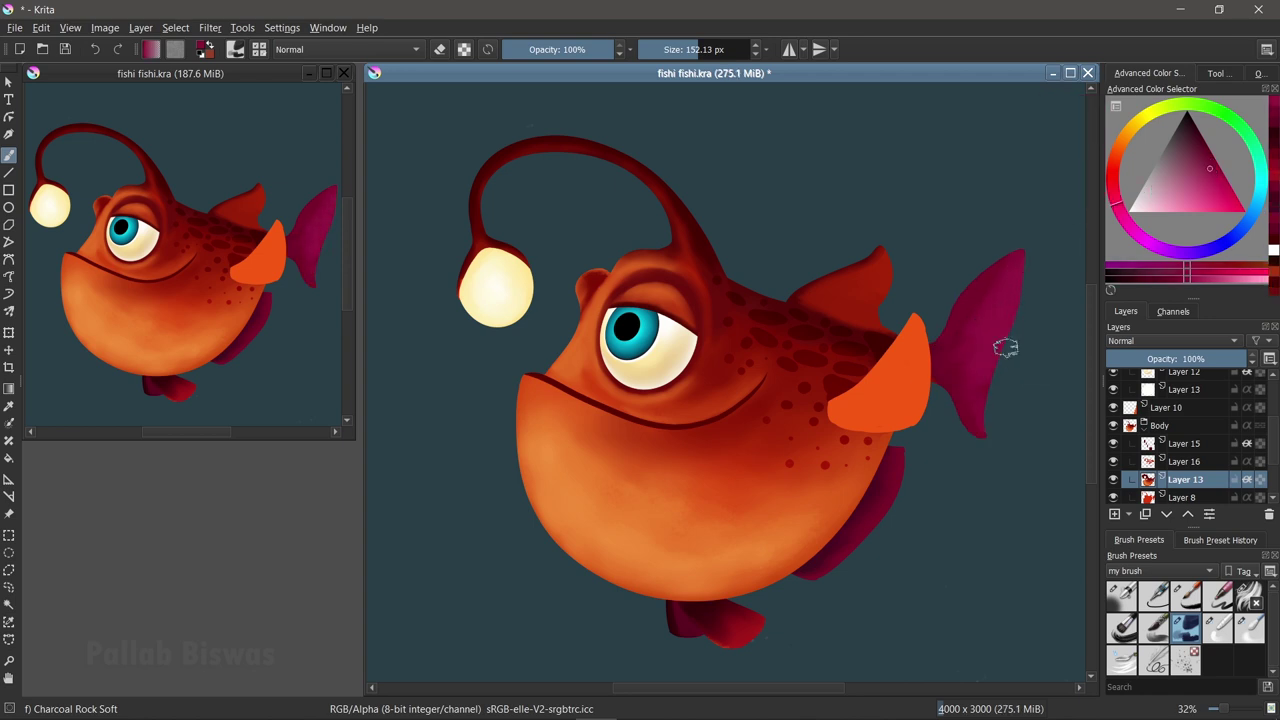
key(slash)
scroll(968, 305, down, 2)
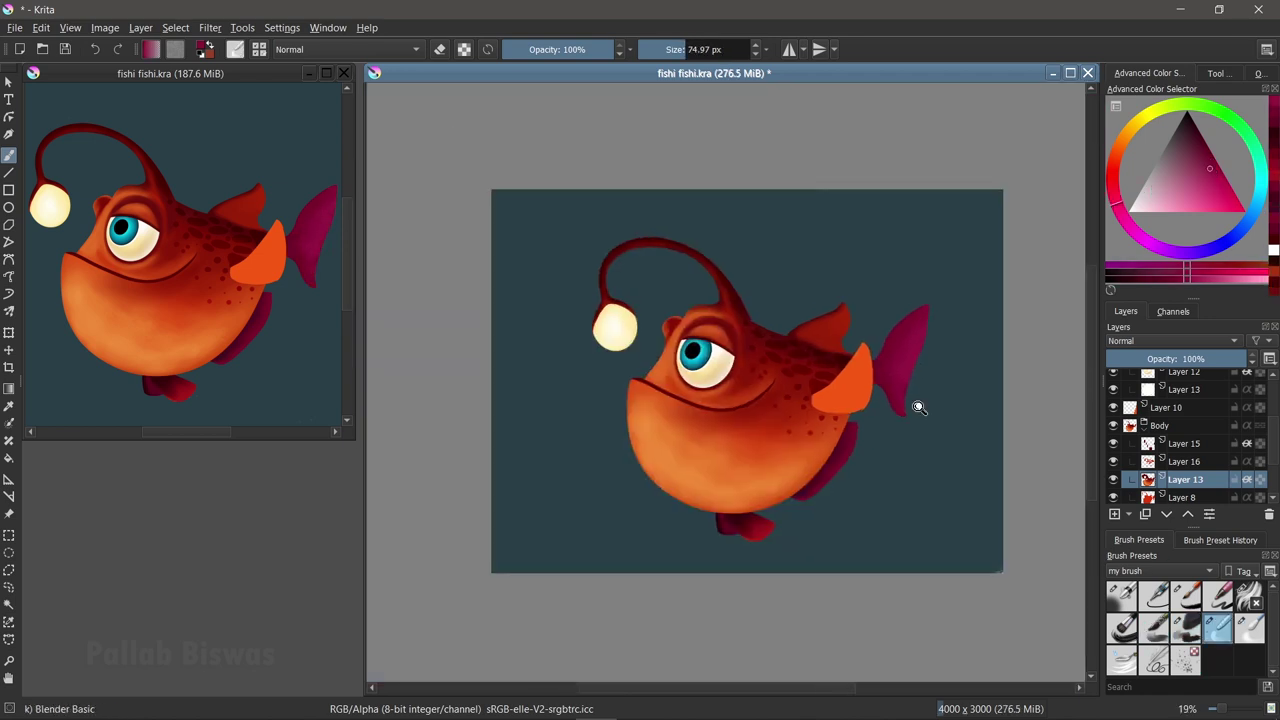
scroll(1180, 440, up, 3)
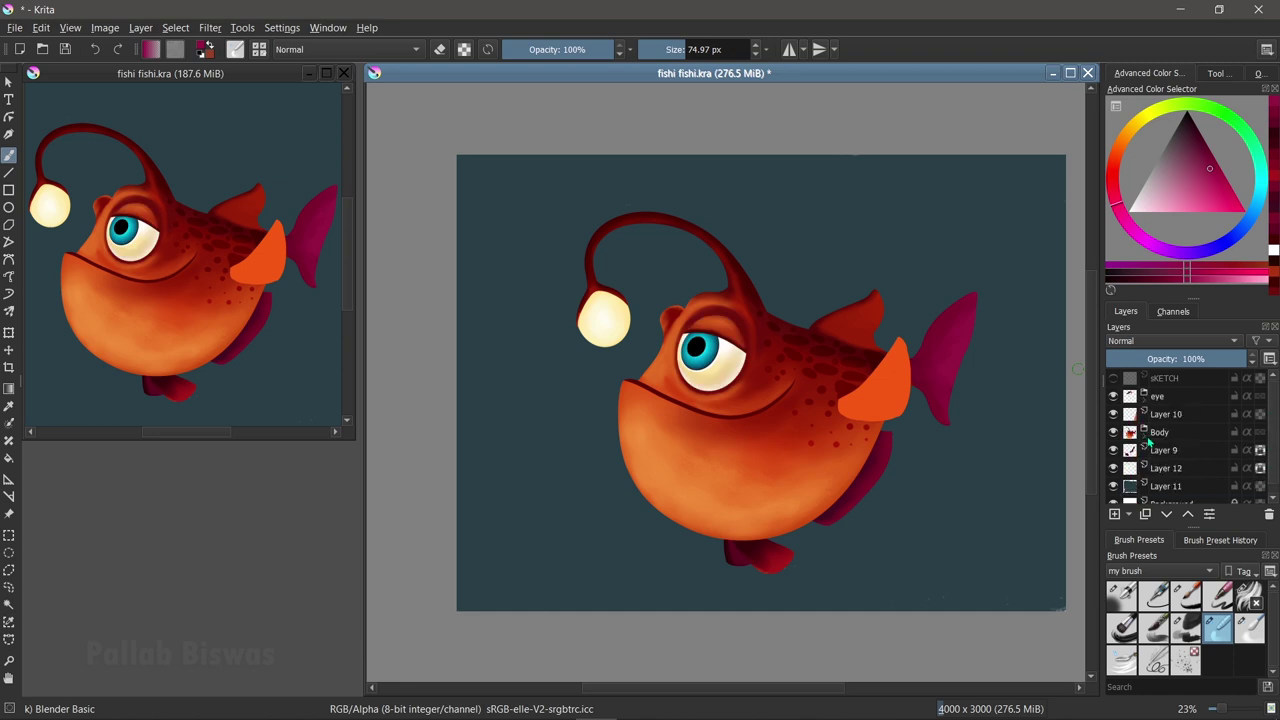
- On Layer 10, paint the orange side fin magenta
click(1168, 414)
scroll(975, 565, up, 3)
key(slash)
ctrl+click(768, 565)
mouse_move(774, 380)
mouse_down()
mouse_move(860, 290)
mouse_move(818, 350)
mouse_move(852, 380)
mouse_up()
key(slash)
ctrl+click(791, 374)
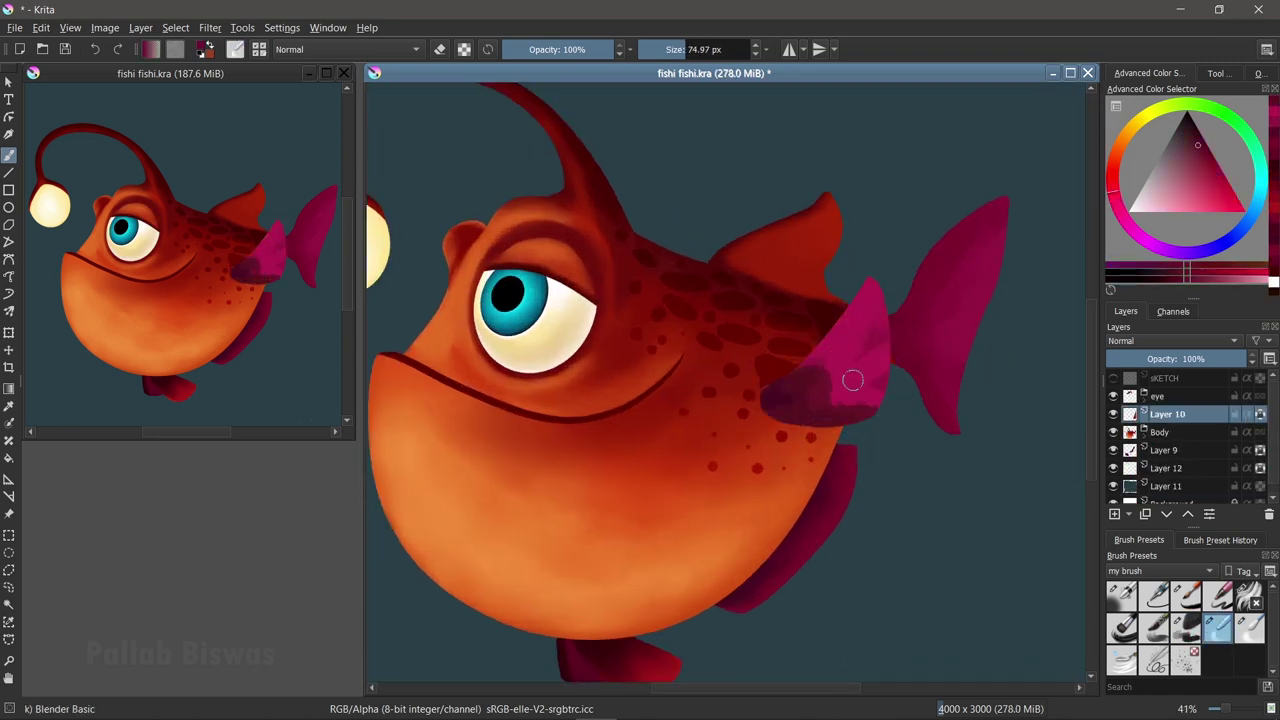
- On Layer 15, paint the bump near the top fin magenta
scroll(863, 367, down, 2)
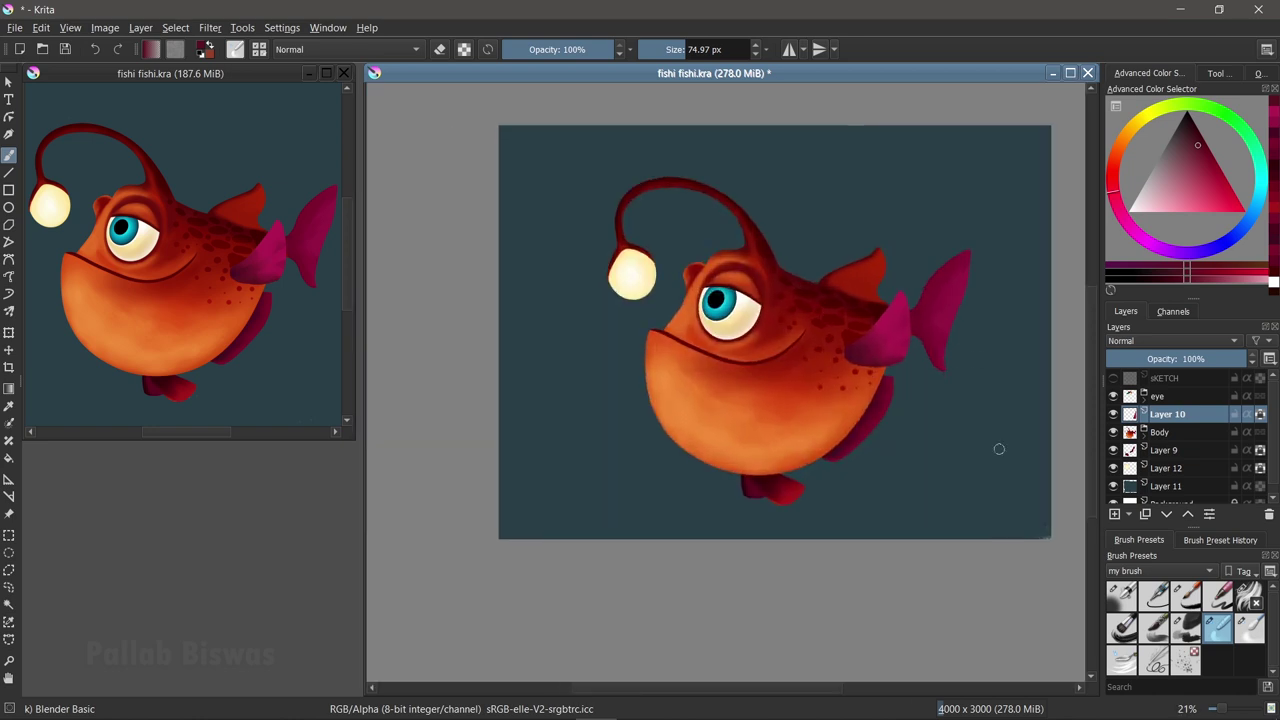
key(slash)
scroll(835, 318, up, 1)
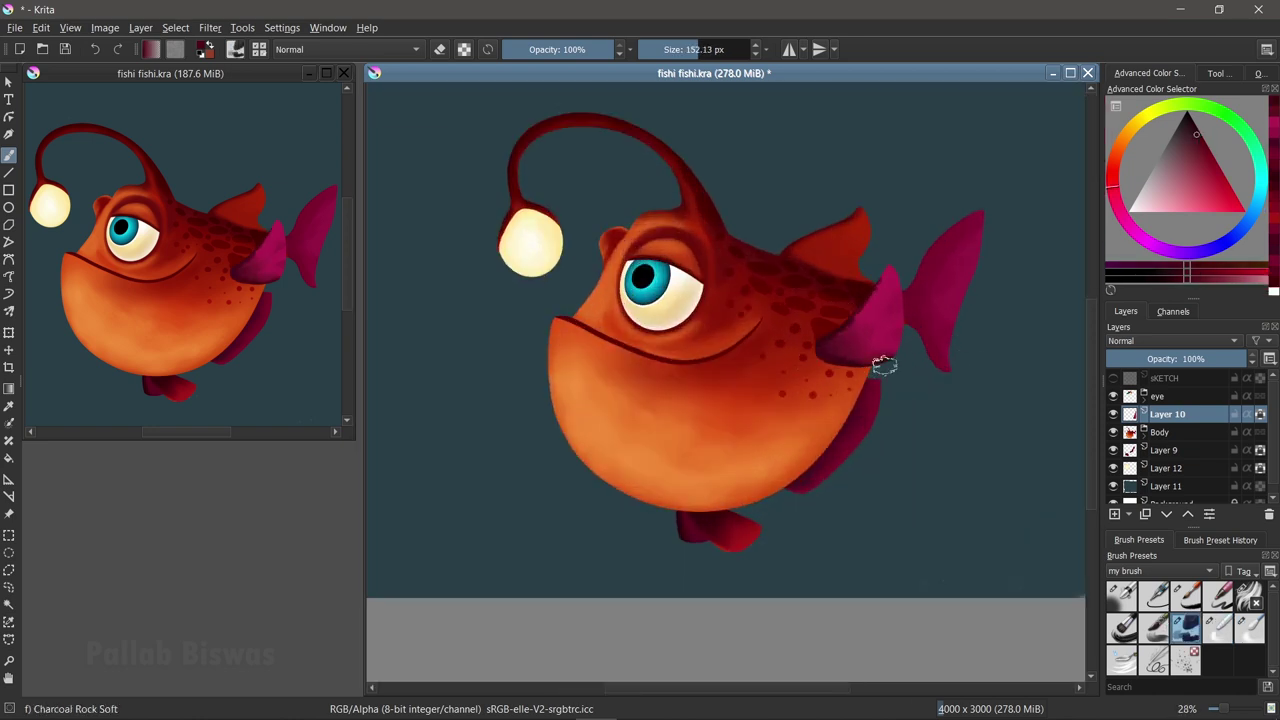
key(slash)
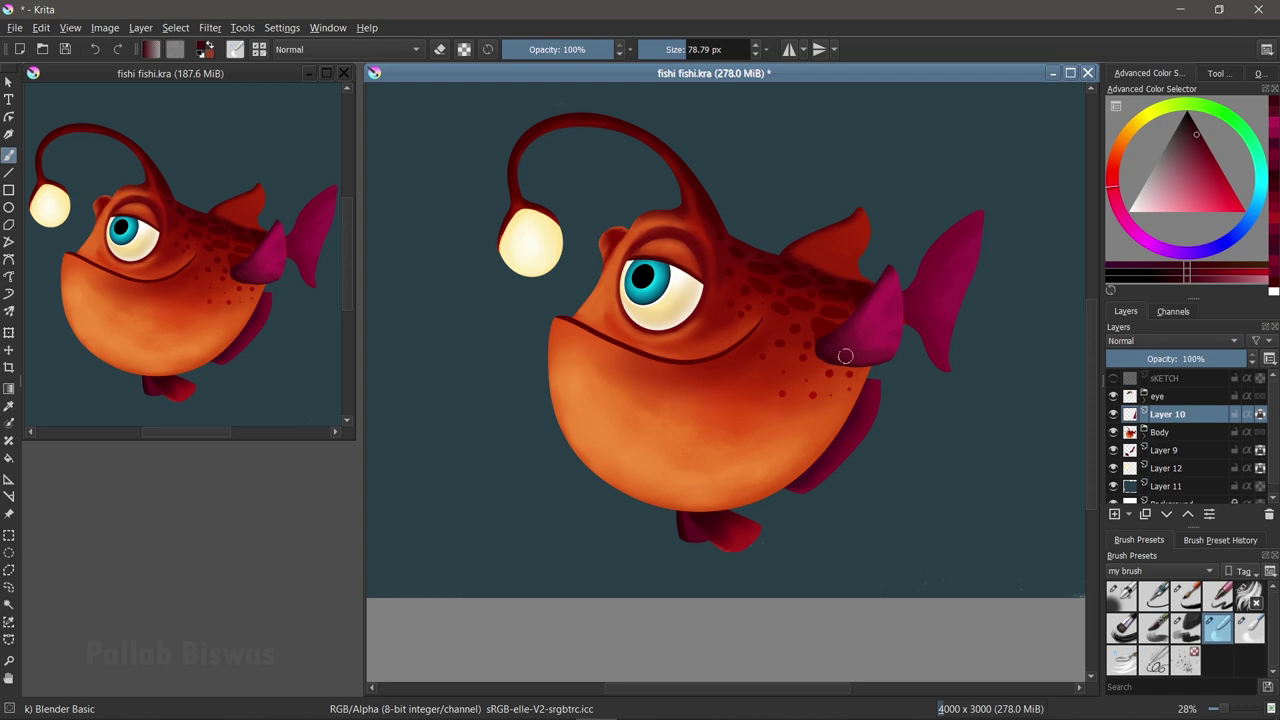
click(1136, 451)
key(slash)
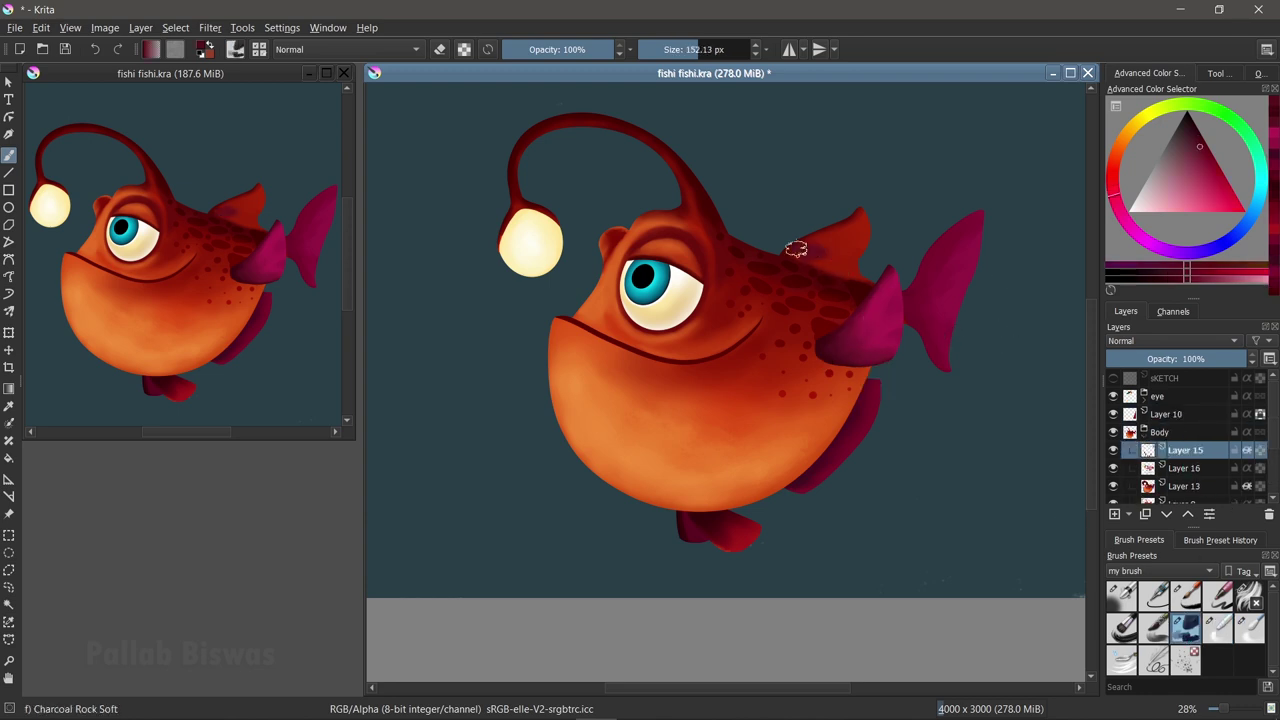
ctrl+click(850, 320)
drag(830, 255, 860, 225)
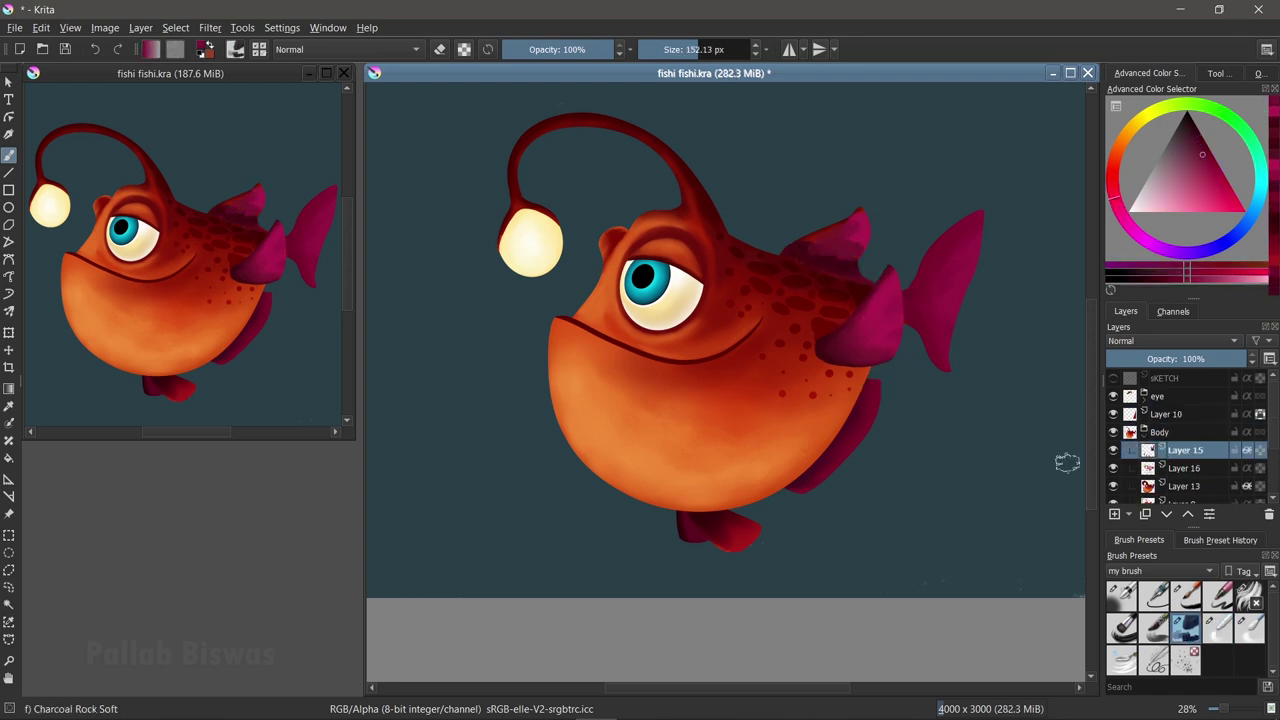
- Sample a darker magenta and pan the view to centre the fish
key(slash)
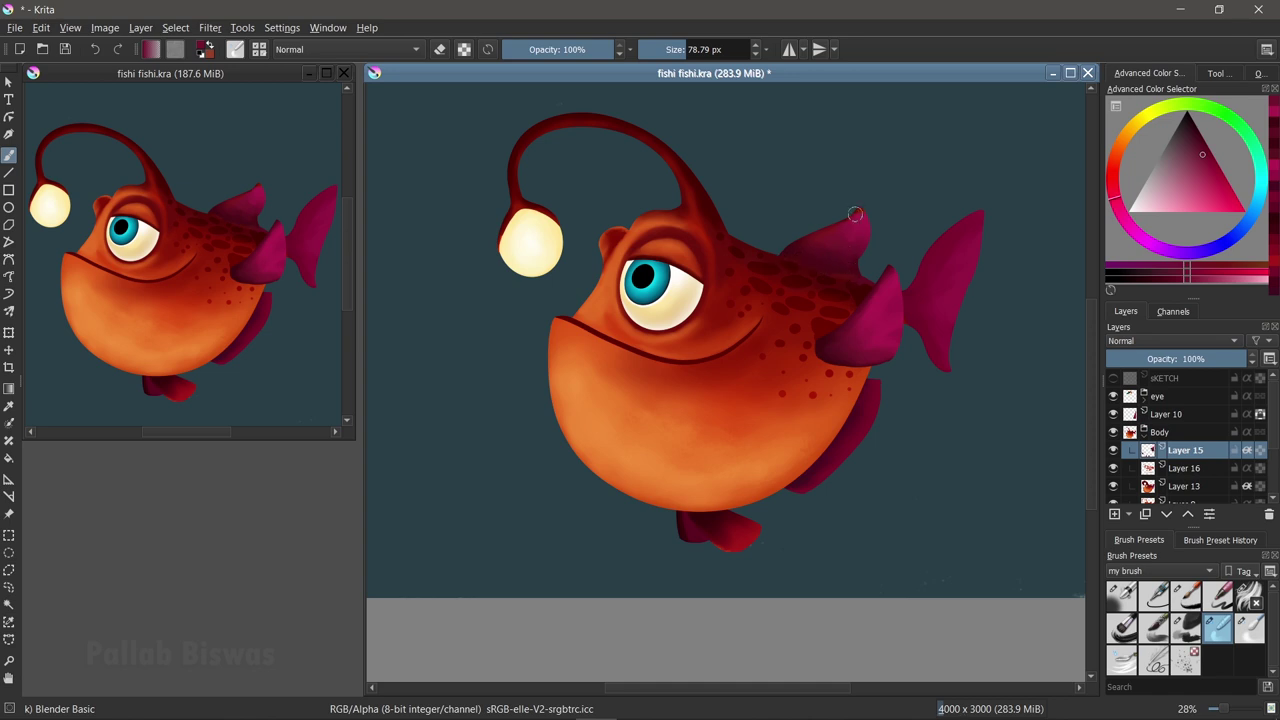
scroll(868, 279, up, 1)
ctrl+click(1050, 262)
key(slash)
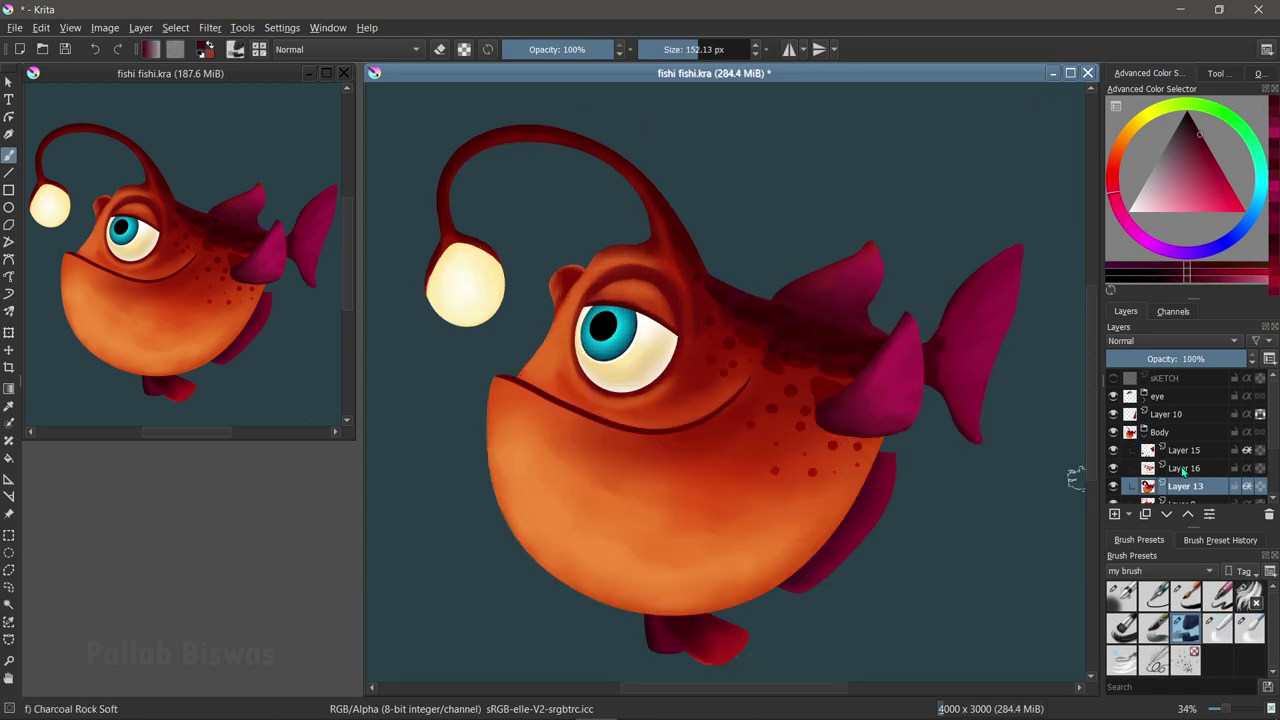
drag(714, 298, 812, 383)
drag(790, 322, 860, 382)
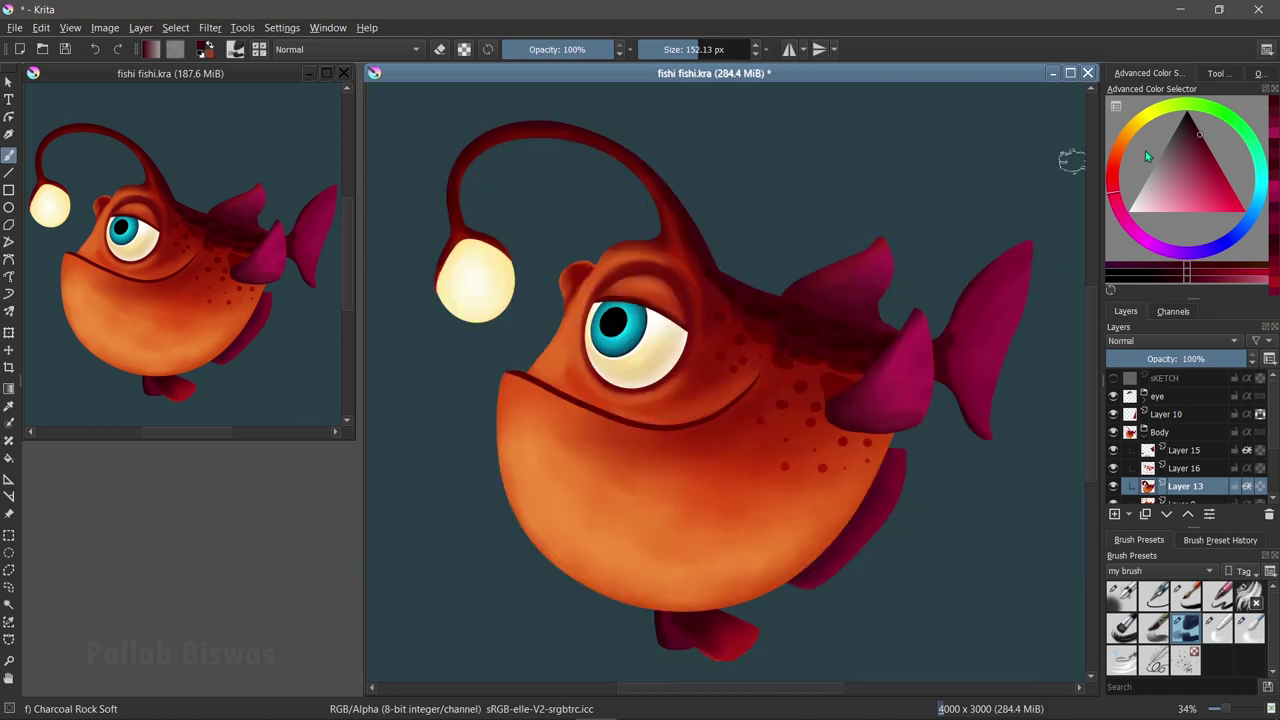
- Dab dark red shading on the back and lower-right flank, then blur it
drag(828, 340, 800, 374)
click(1201, 146)
mouse_move(757, 337)
mouse_down()
mouse_move(868, 455)
mouse_move(854, 508)
mouse_up()
click(1211, 161)
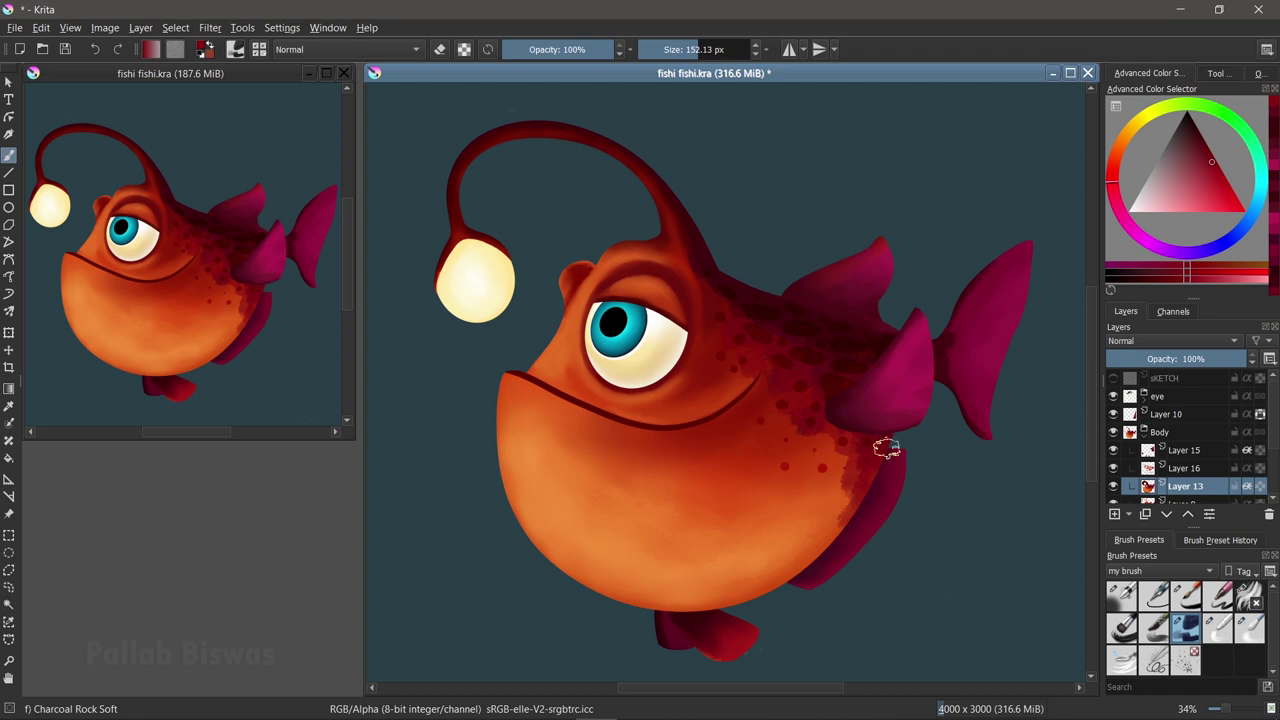
drag(845, 445, 825, 480)
click(1250, 627)
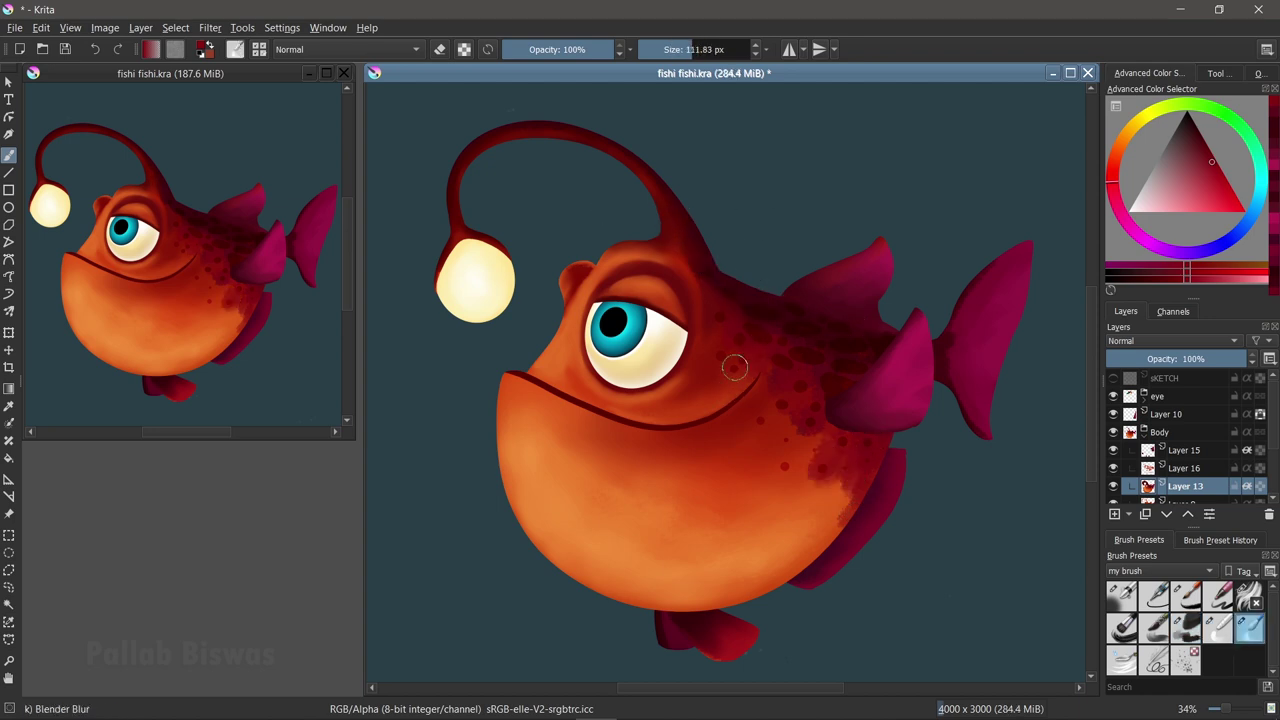
mouse_move(818, 418)
mouse_down()
mouse_move(850, 490)
mouse_move(810, 500)
mouse_up()
key(bracketleft)
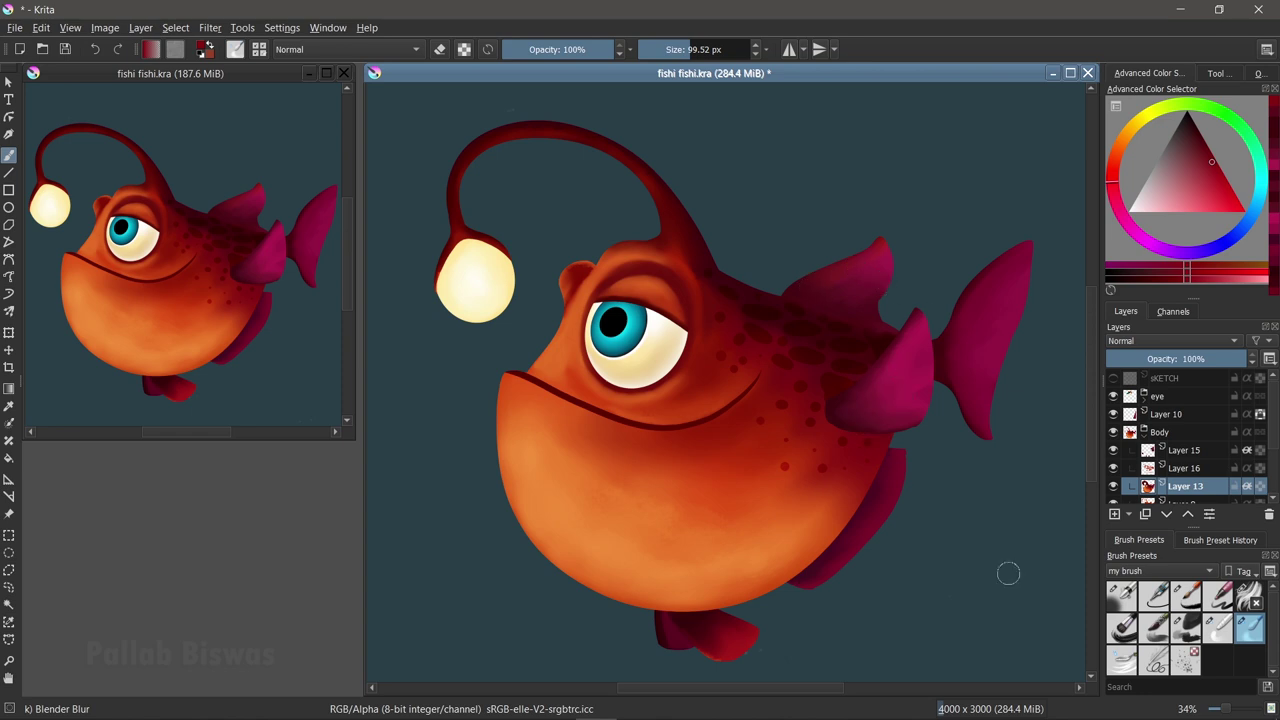
- Add a new layer above Layer 15 in the Body group
scroll(806, 480, down, 3)
scroll(1080, 434, up, 3)
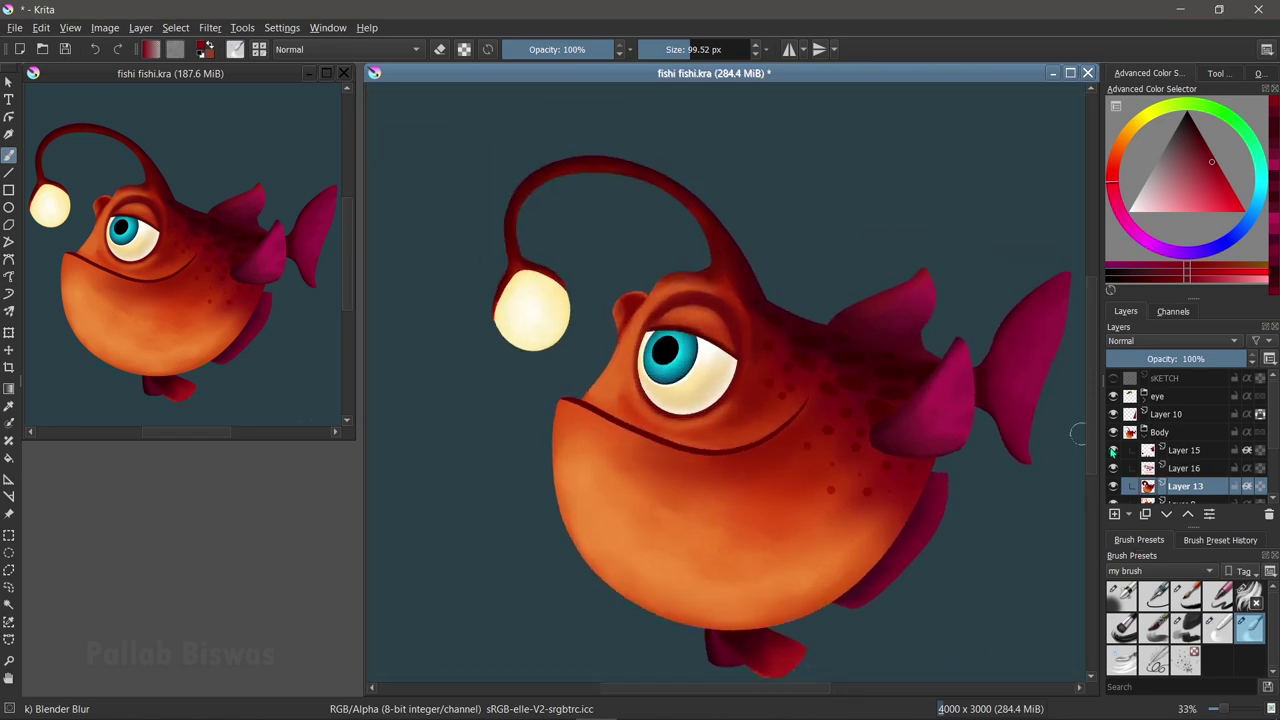
click(1113, 452)
key(Insert)
scroll(754, 461, up, 2)
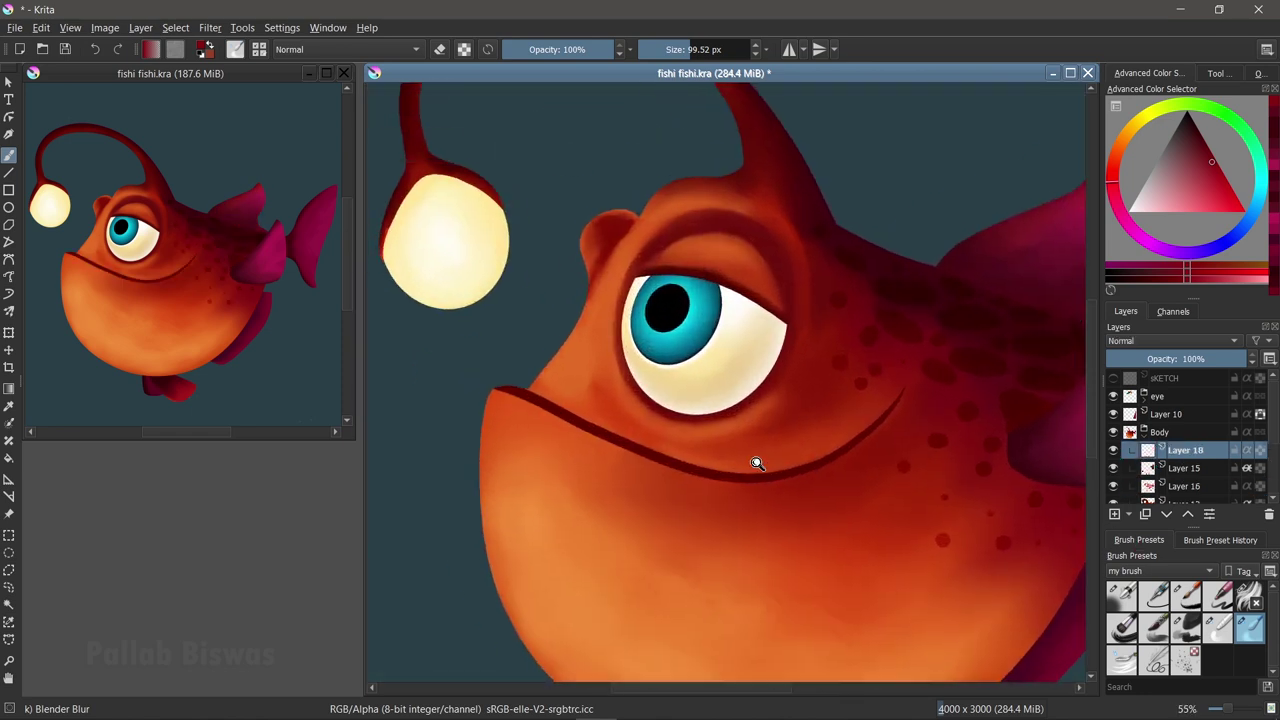
- On Layer 18, paint a light orange stroke at the lip corner and soften it
click(1132, 232)
click(1219, 200)
click(1186, 628)
drag(486, 388, 626, 456)
click(1212, 206)
click(1250, 628)
drag(486, 390, 553, 392)
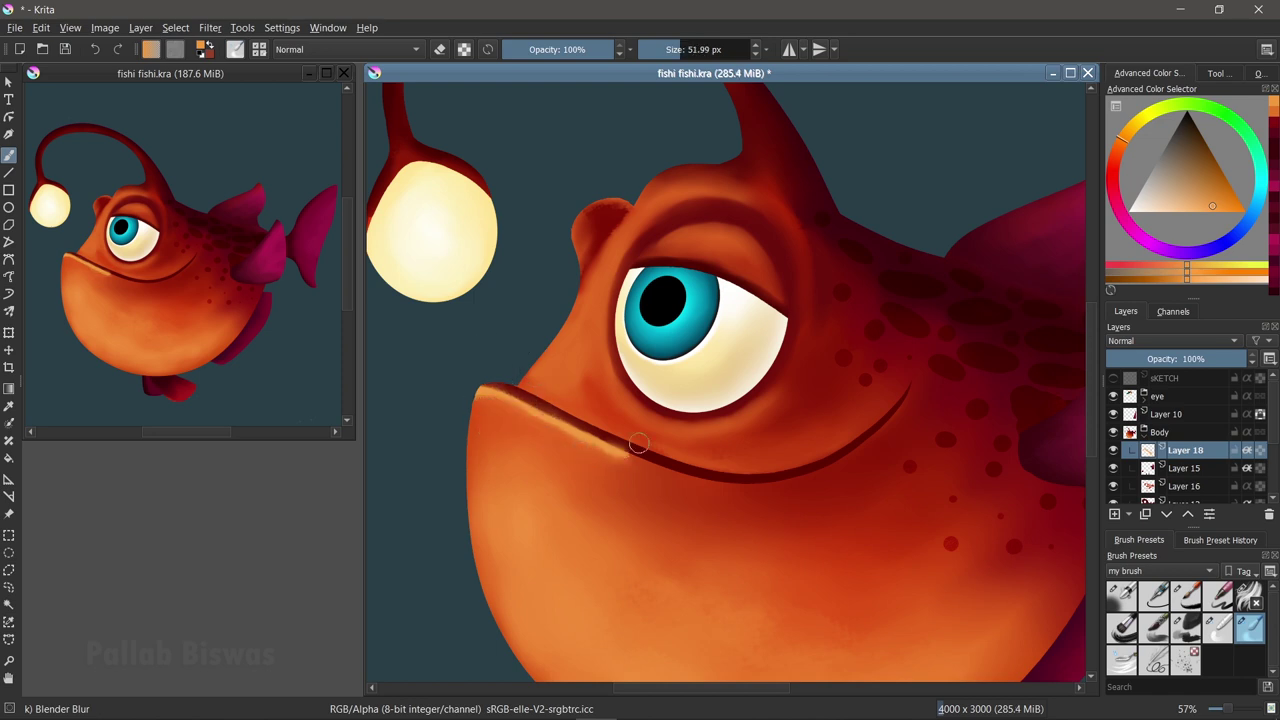
- Paint a light highlight along the lip and darken the right part of the lip line
click(1219, 196)
click(1186, 628)
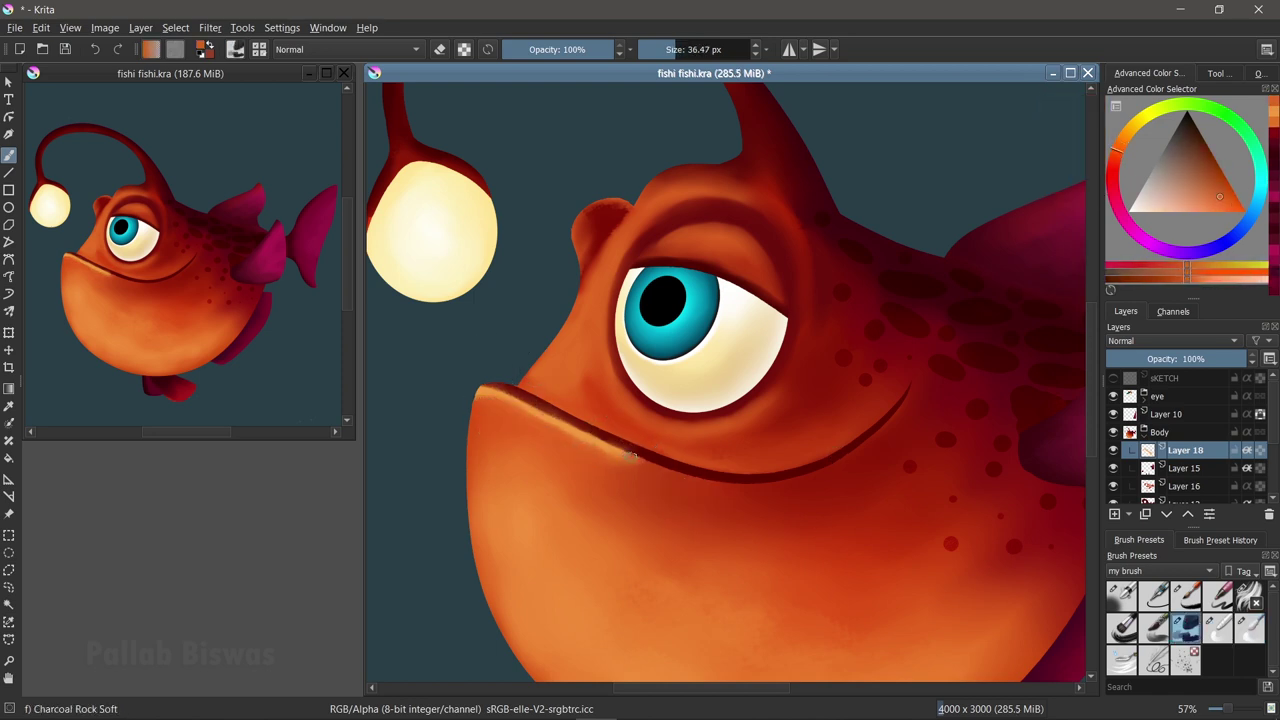
mouse_move(628, 452)
mouse_down()
mouse_move(756, 488)
mouse_move(857, 443)
mouse_move(897, 405)
mouse_up()
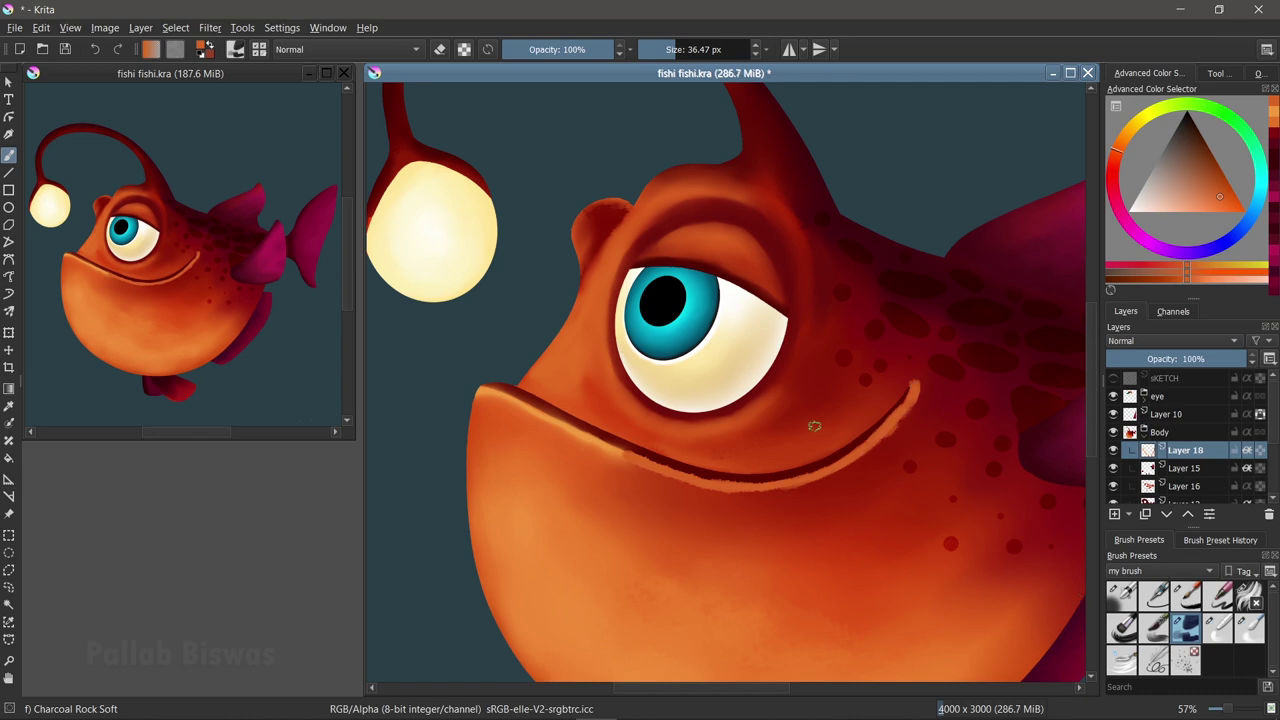
click(1221, 194)
mouse_move(670, 455)
mouse_down()
mouse_move(765, 468)
mouse_move(840, 440)
mouse_up()
ctrl+click(885, 406)
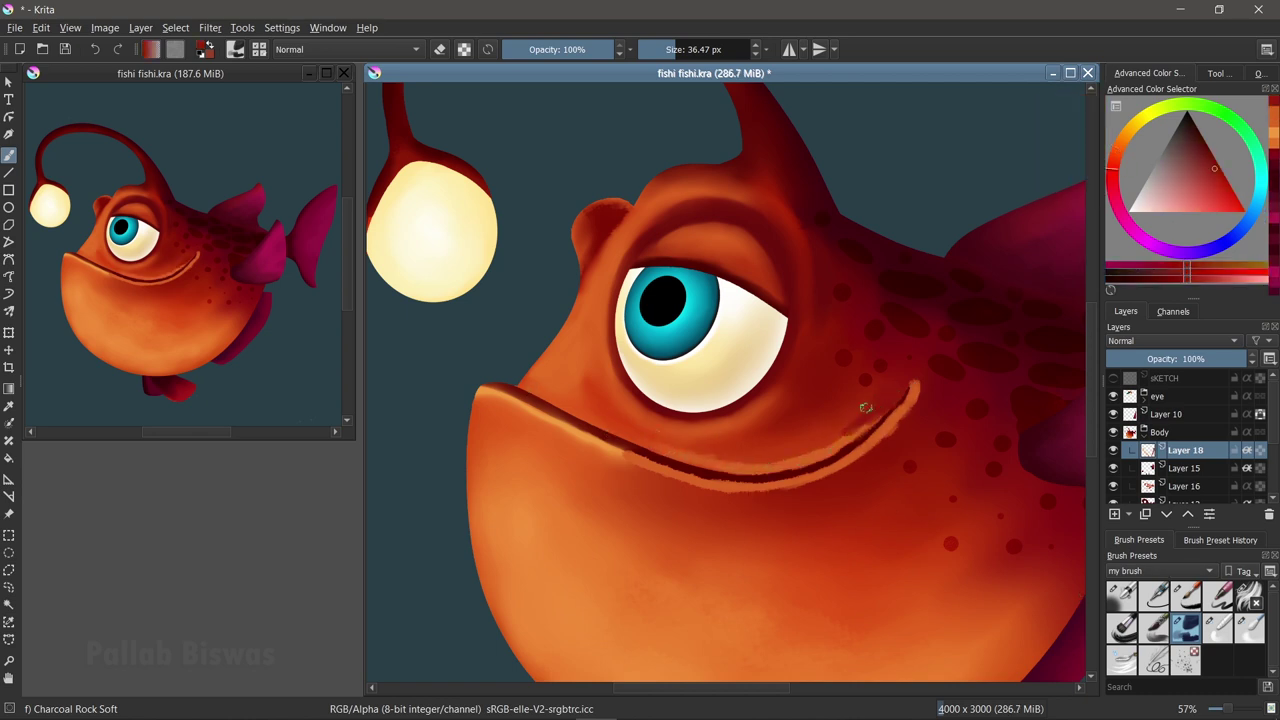
key(slash)
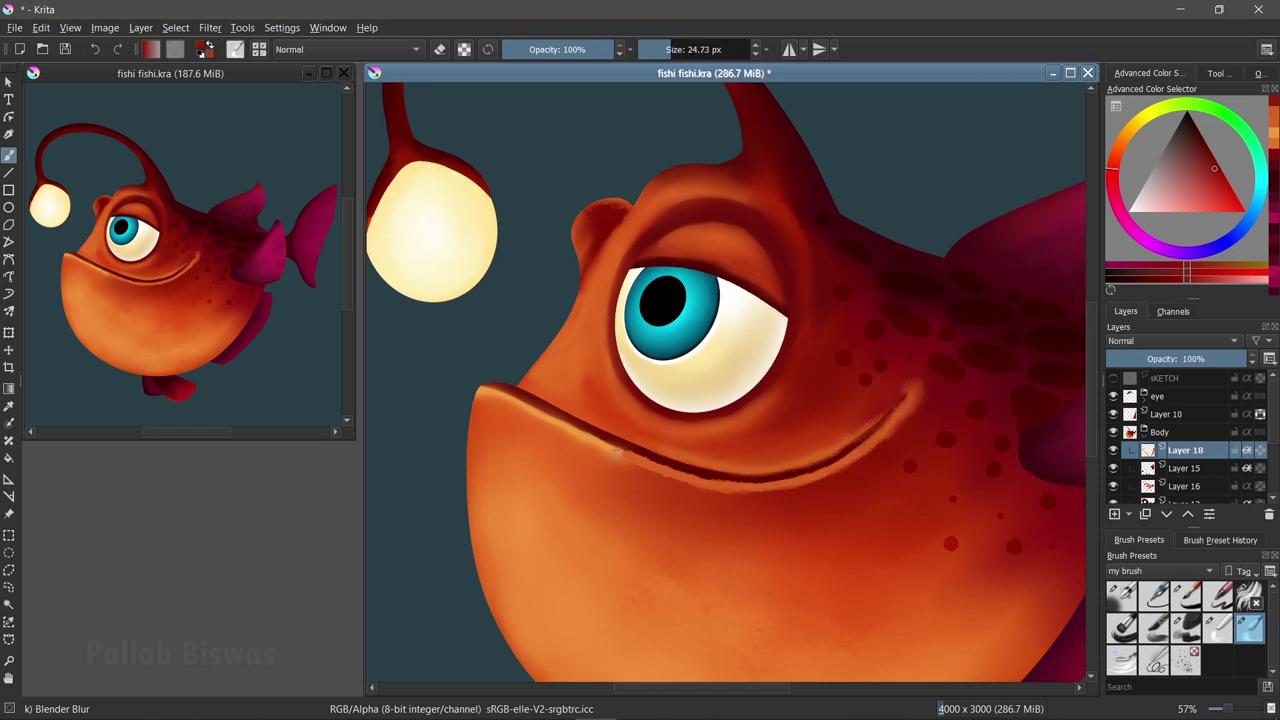
mouse_move(951, 397)
mouse_down()
mouse_move(845, 447)
mouse_move(889, 436)
mouse_up()
- Darken the mouth line to the corner with the soft airbrush, then blur it
click(1184, 468)
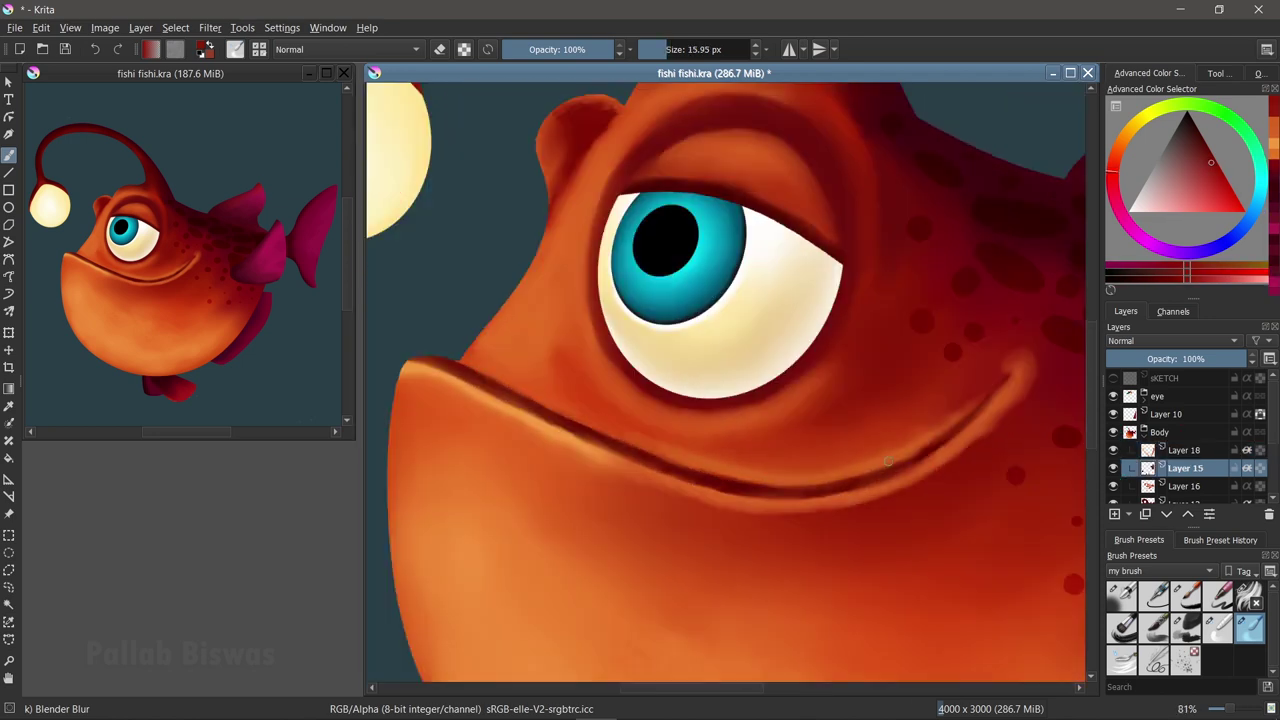
key(Page_Up)
key(/)
ctrl+click(543, 428)
drag(448, 358, 629, 447)
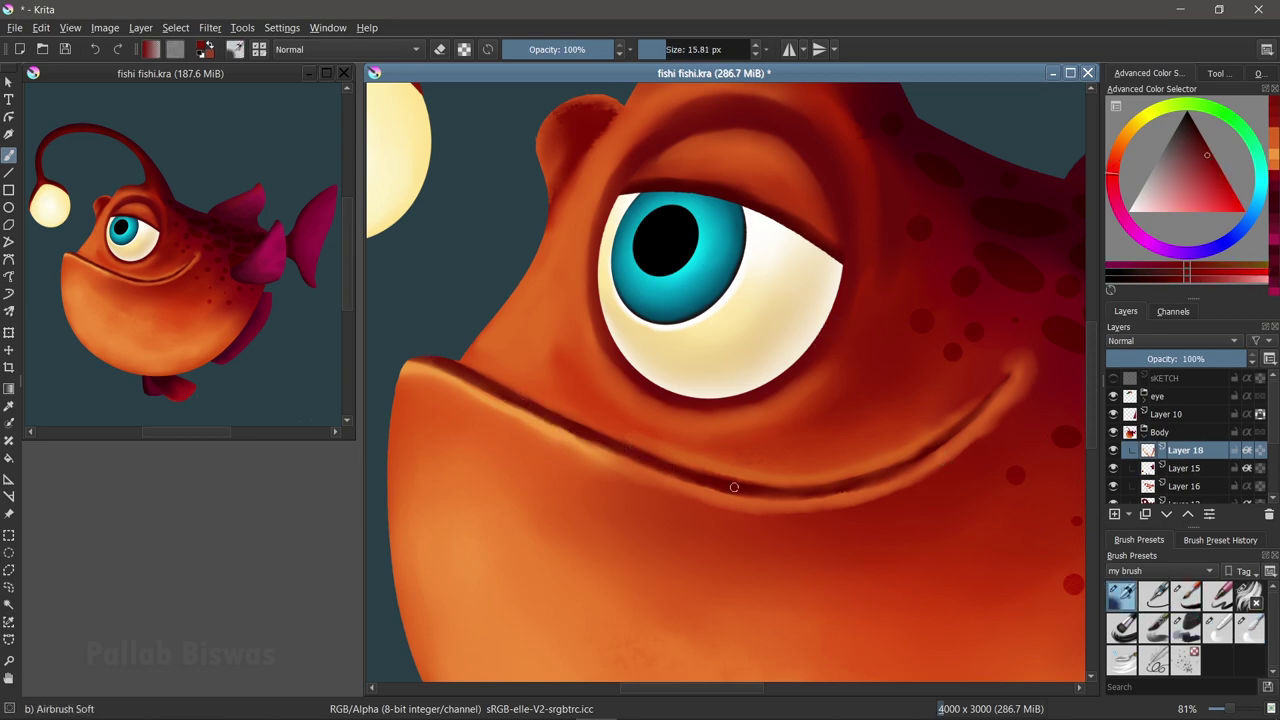
mouse_move(906, 468)
mouse_down()
mouse_move(1010, 372)
mouse_move(809, 431)
mouse_move(880, 431)
mouse_up()
click(1247, 630)
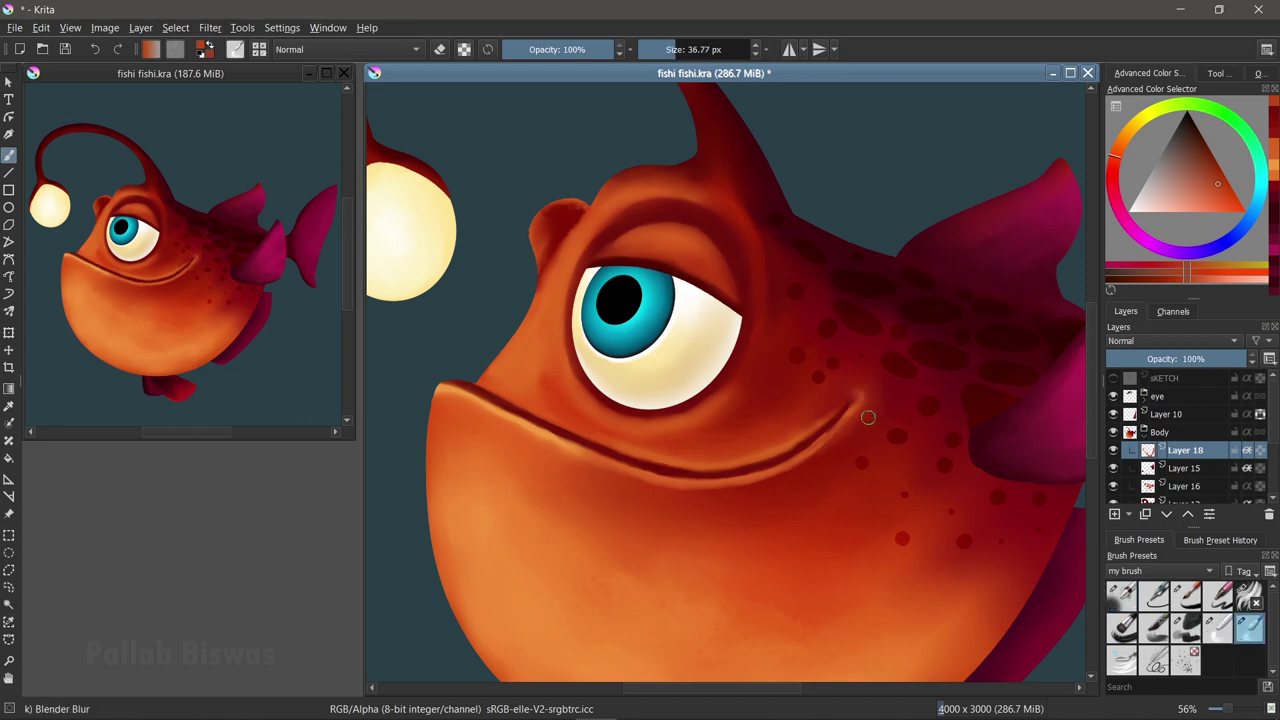
drag(868, 417, 802, 424)
mouse_move(841, 386)
mouse_down()
mouse_move(857, 500)
mouse_move(751, 471)
mouse_move(788, 408)
mouse_up()
key(slash)
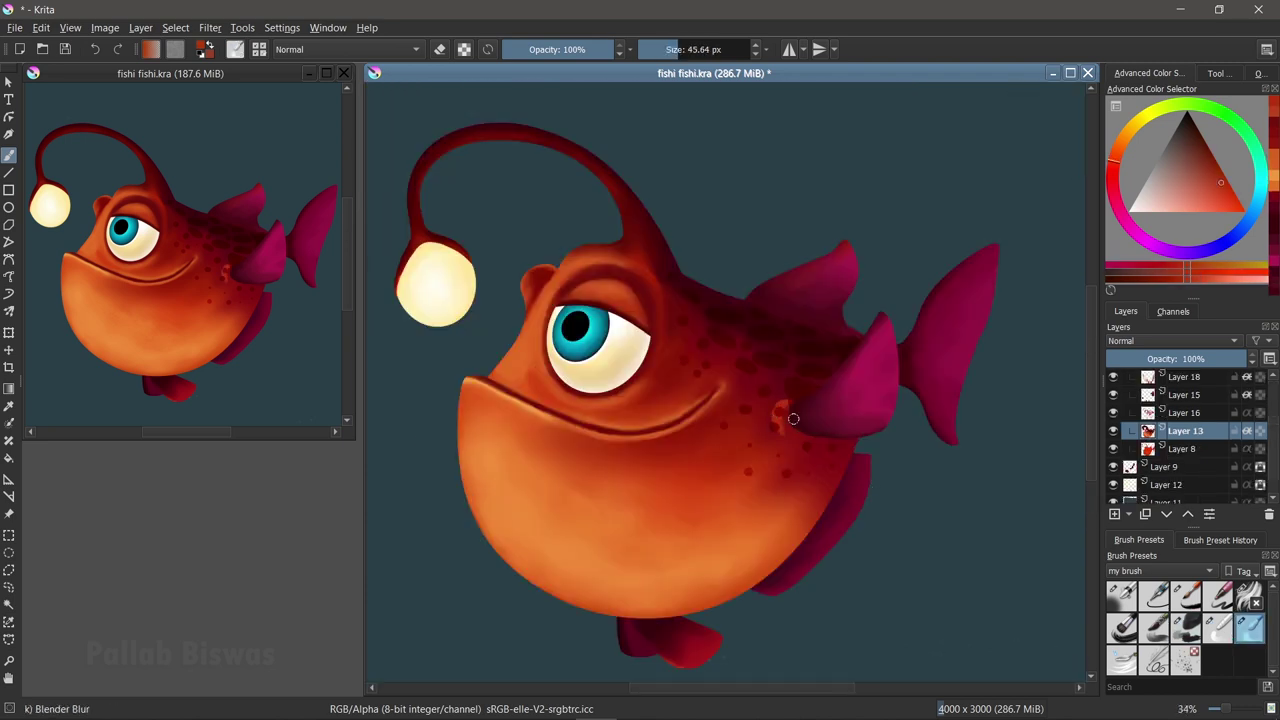
- Add a new layer above Layer 13 for the fin stripes
key(Page_Up)
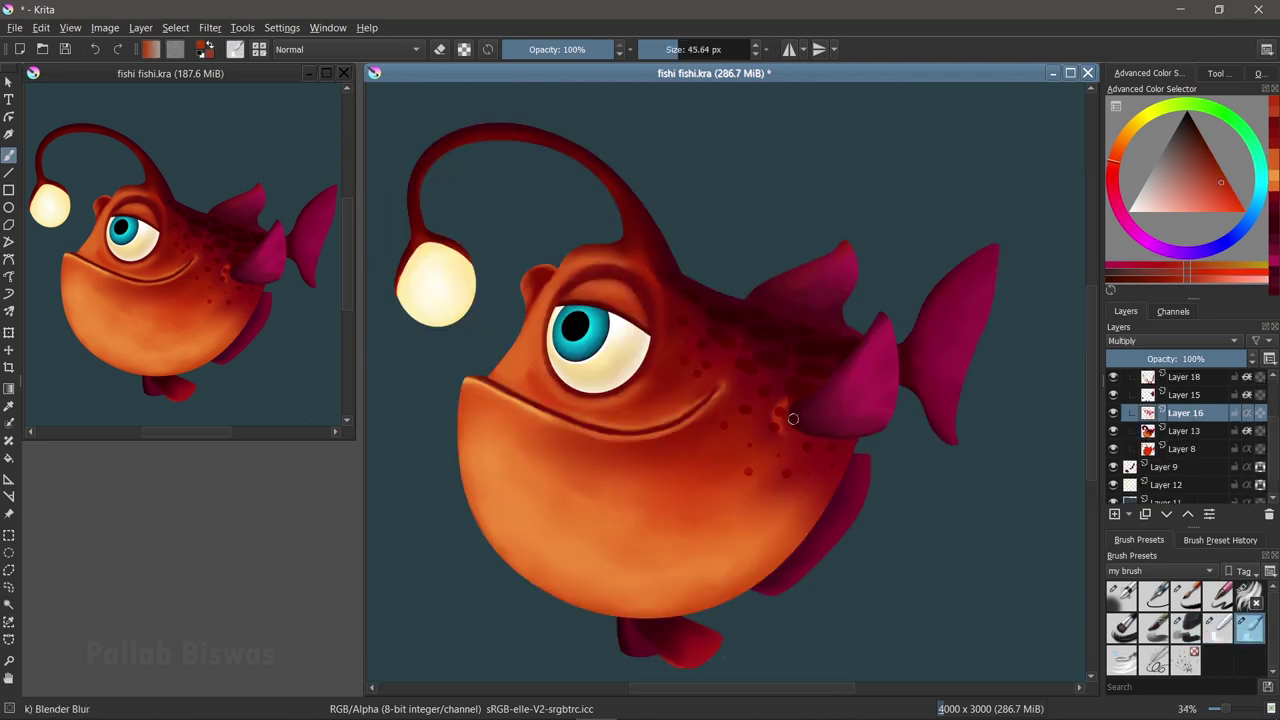
click(1183, 431)
key(slash)
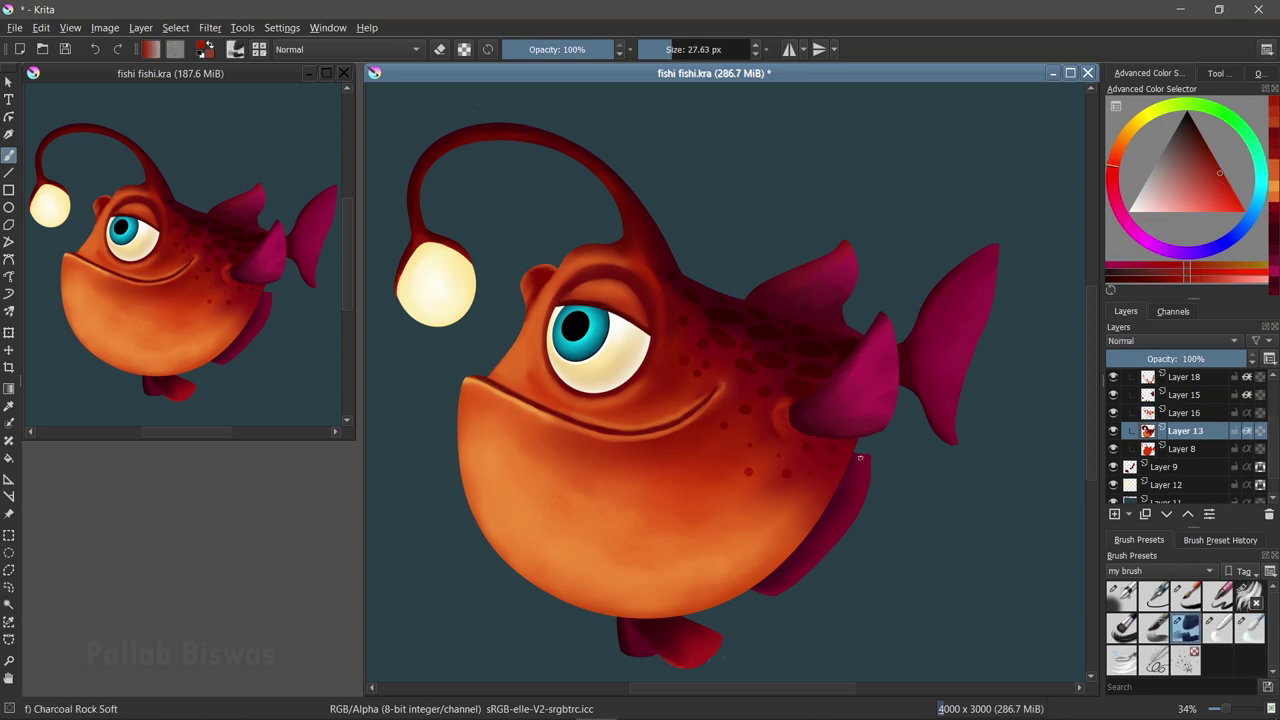
key(Insert)
- Paint light pink stripes on the tail fin and three on the dorsal fin
drag(1146, 210, 1159, 212)
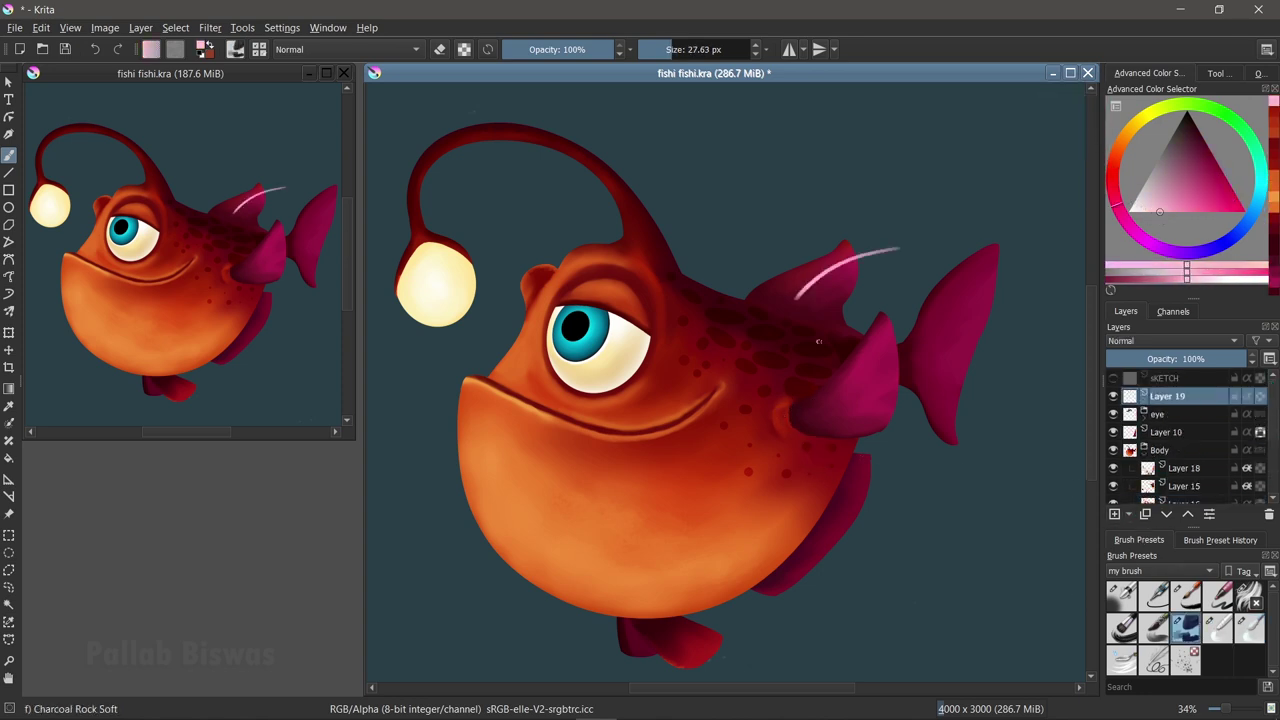
click(1185, 627)
drag(993, 268, 934, 310)
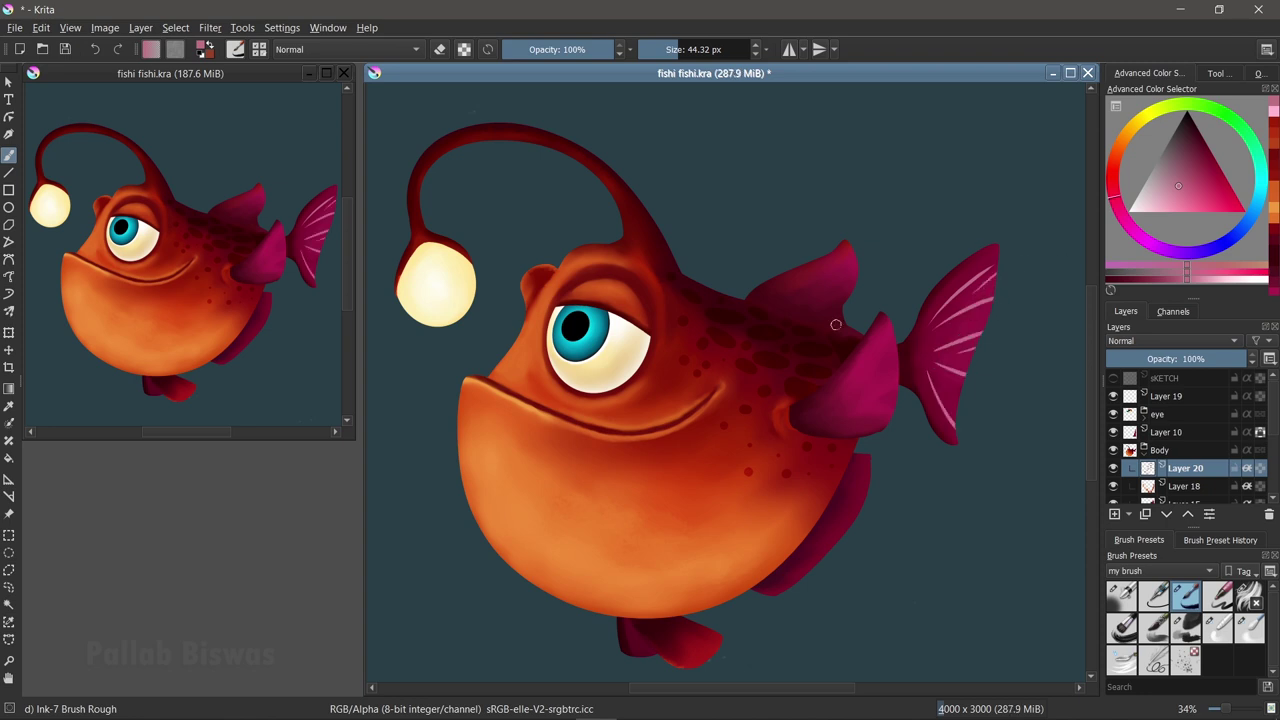
drag(855, 260, 812, 276)
drag(851, 295, 823, 305)
drag(845, 311, 814, 322)
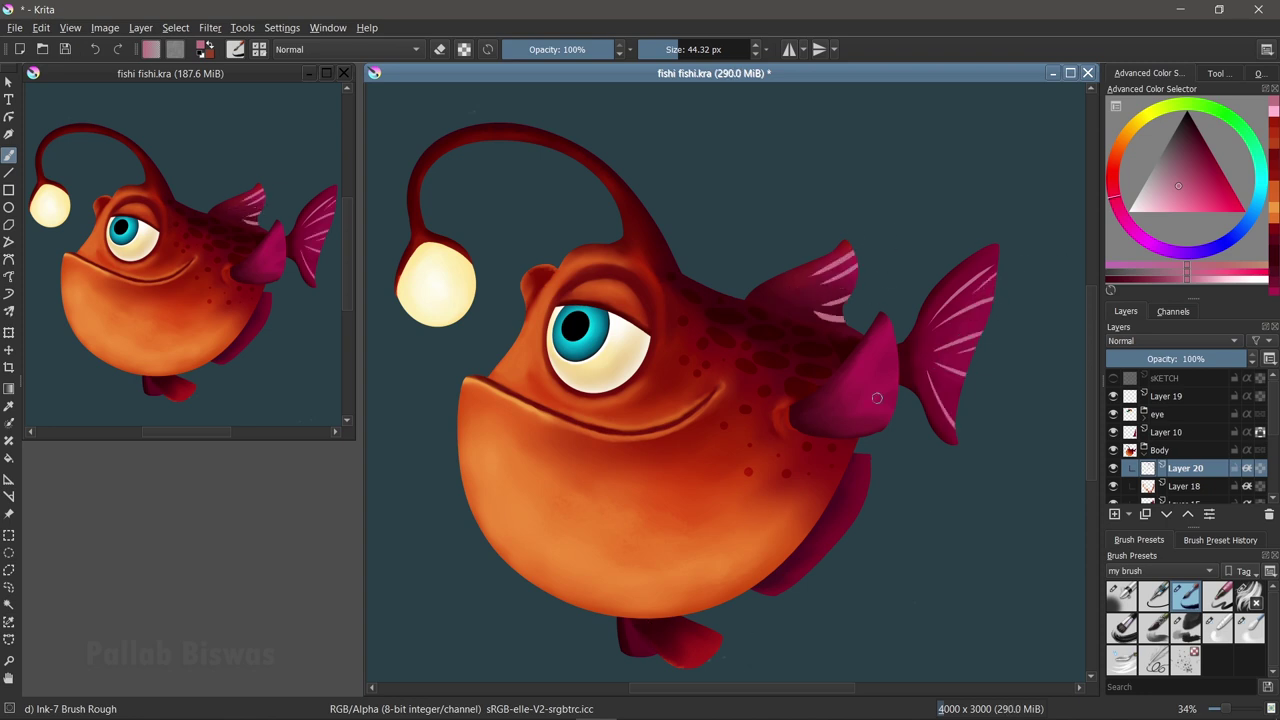
- Add another new layer above Layer 10, keeping its blending mode at Normal
click(1166, 432)
click(1114, 514)
scroll(853, 486, down, 1)
scroll(853, 486, up, 1)
click(1175, 340)
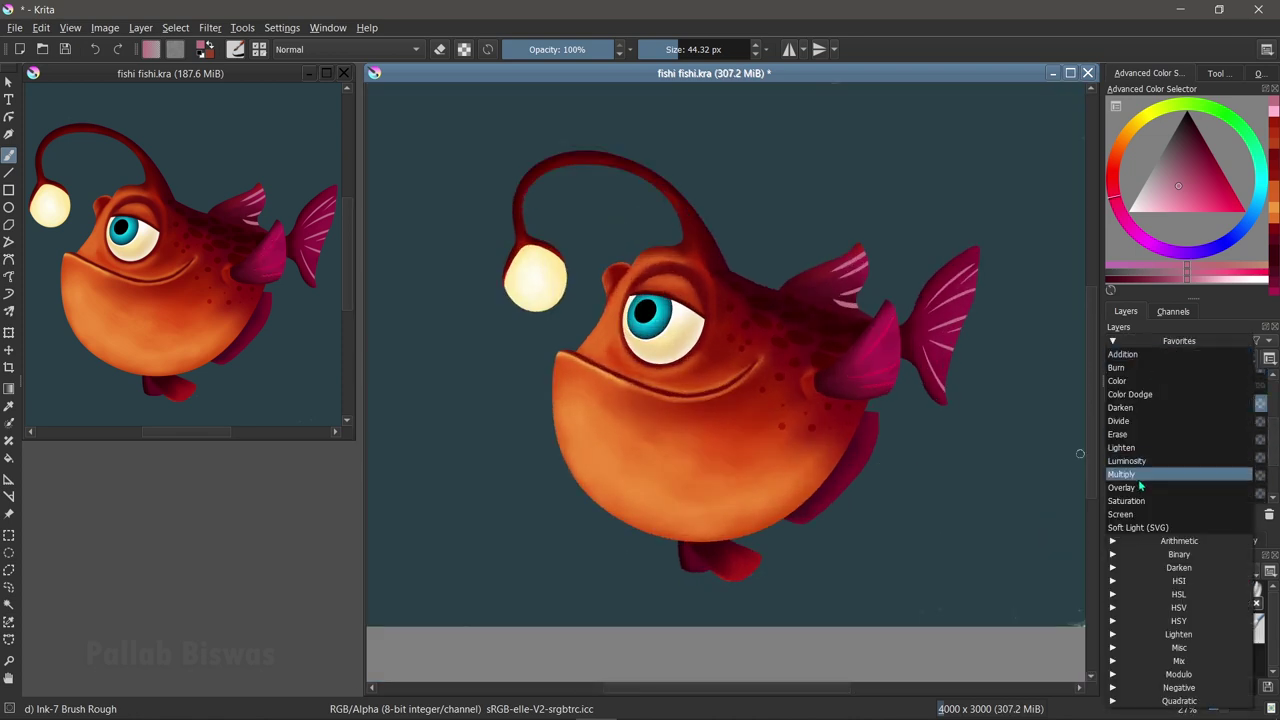
click(1172, 466)
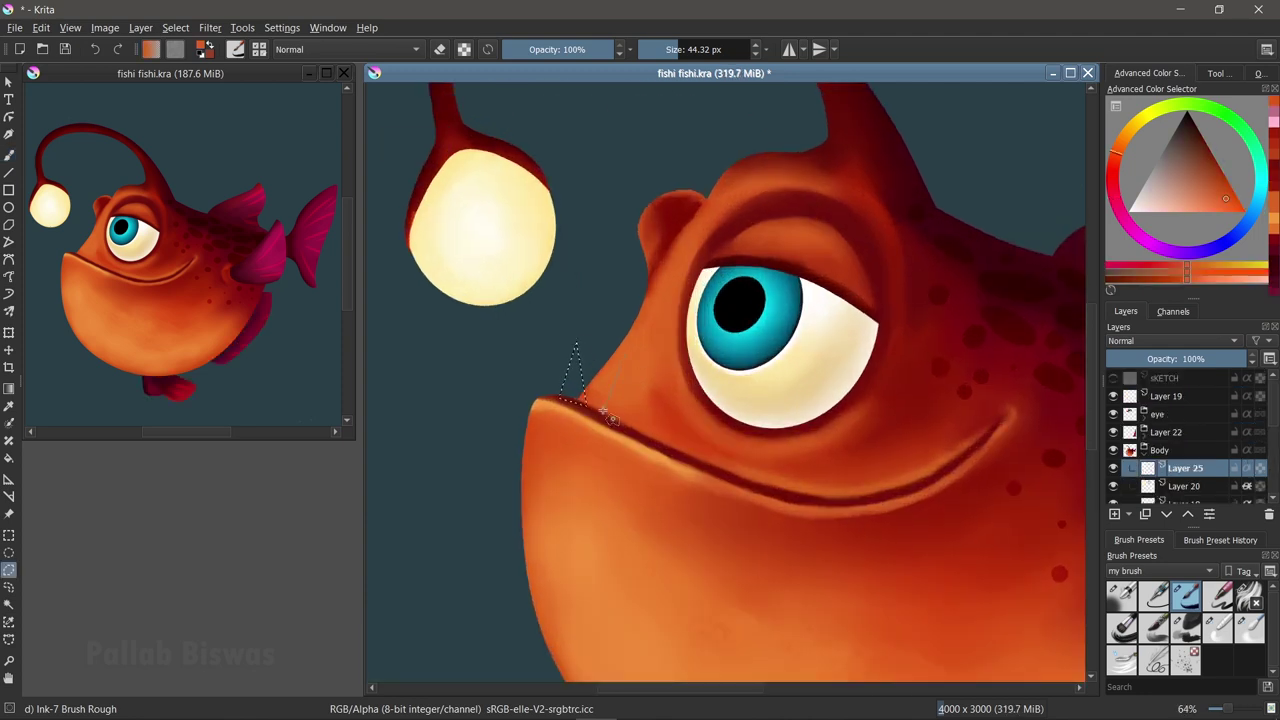
- Draw a zig-zag polygonal selection of pointed teeth along the upper lip
click(624, 355)
click(636, 430)
click(646, 401)
click(666, 442)
click(686, 407)
click(700, 458)
click(726, 447)
click(760, 460)
double_click(804, 495)
- Fill the teeth selection with cream and deselect
key(b)
drag(572, 370, 800, 475)
key(ctrl+shift+a)
- Try reddish charcoal shading along the base of the teeth, then undo it
click(1186, 627)
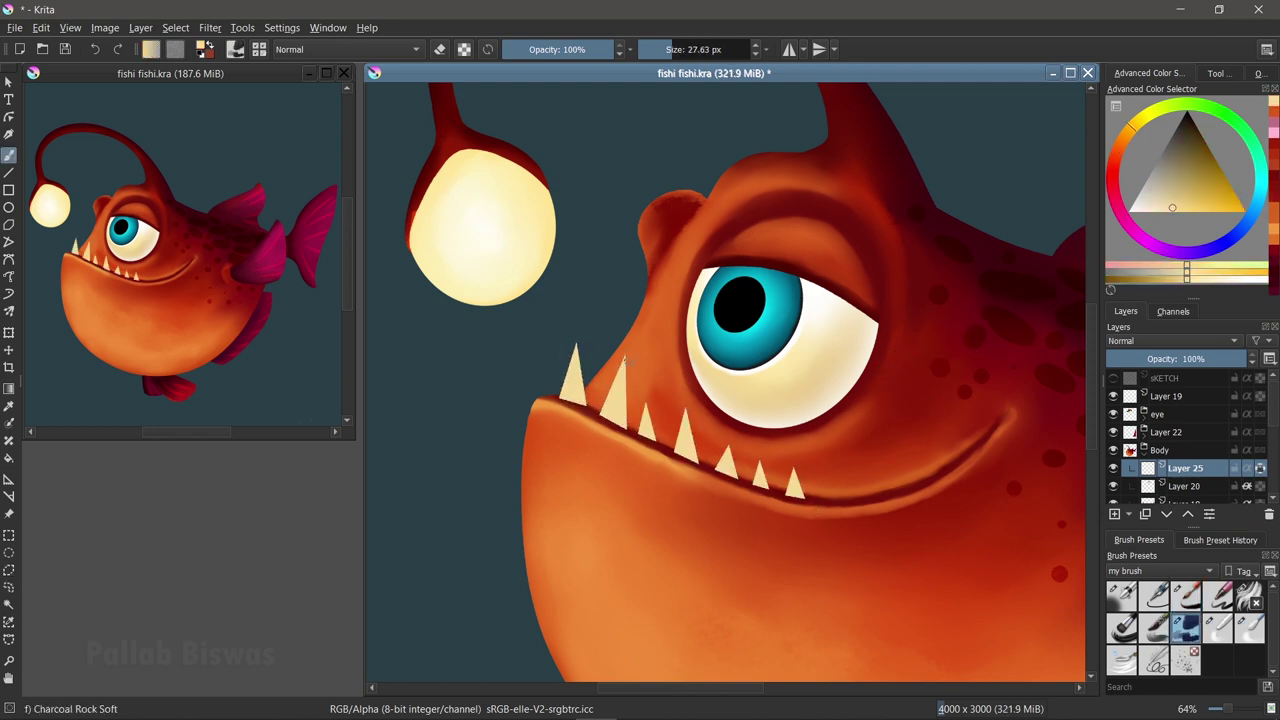
ctrl+click(1070, 145)
drag(618, 380, 800, 490)
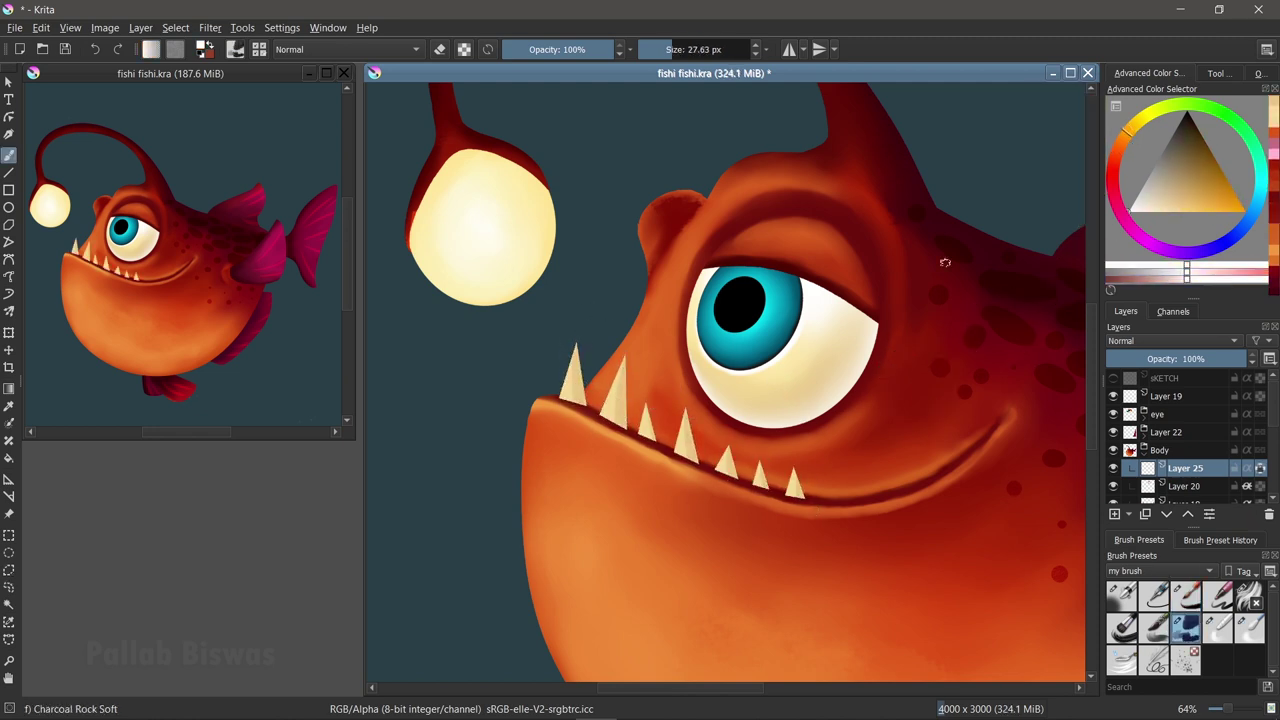
key(ctrl+z)
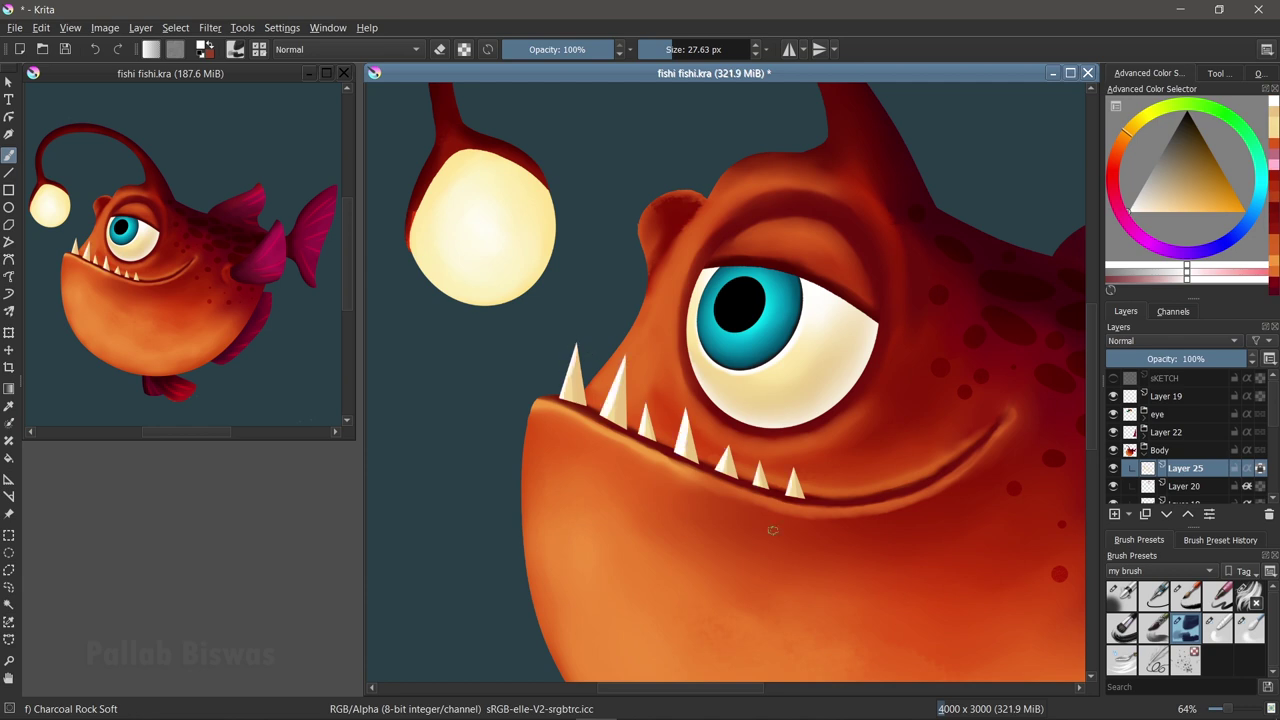
- Draw a freehand selection around the upper teeth, ready to paint again
scroll(680, 445, up, 1)
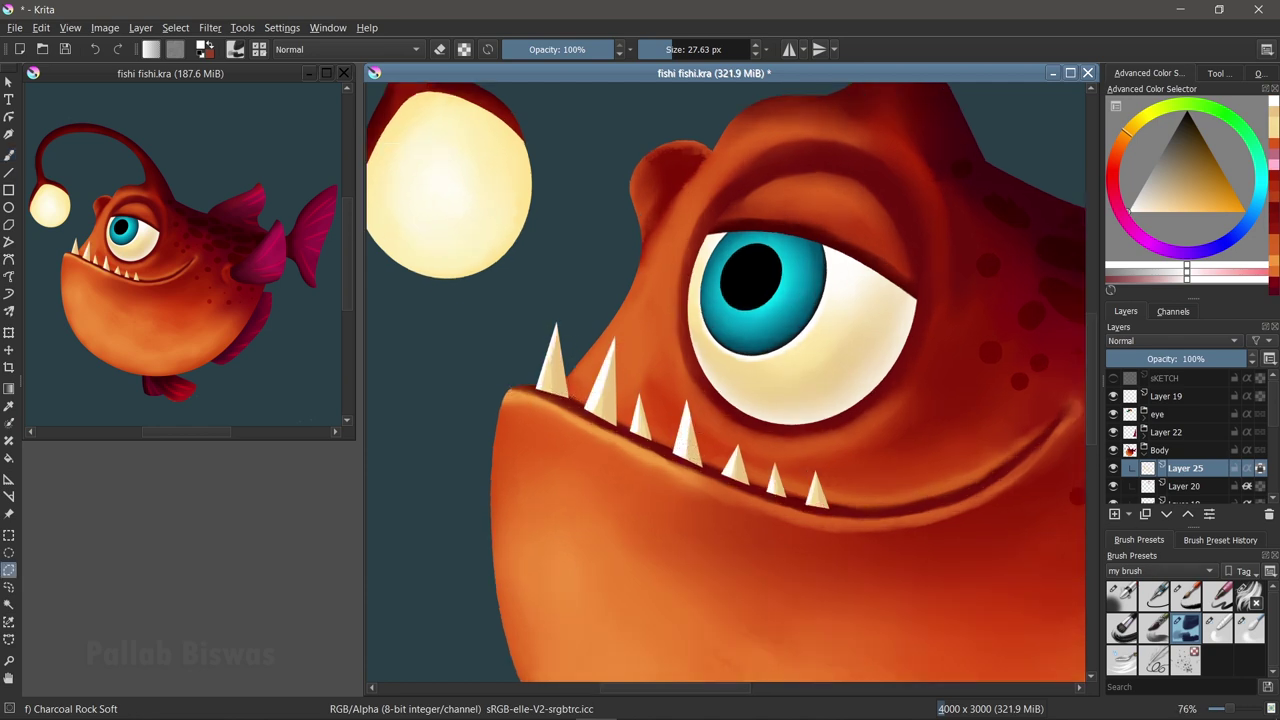
click(9, 587)
drag(527, 386, 571, 398)
drag(855, 509, 540, 400)
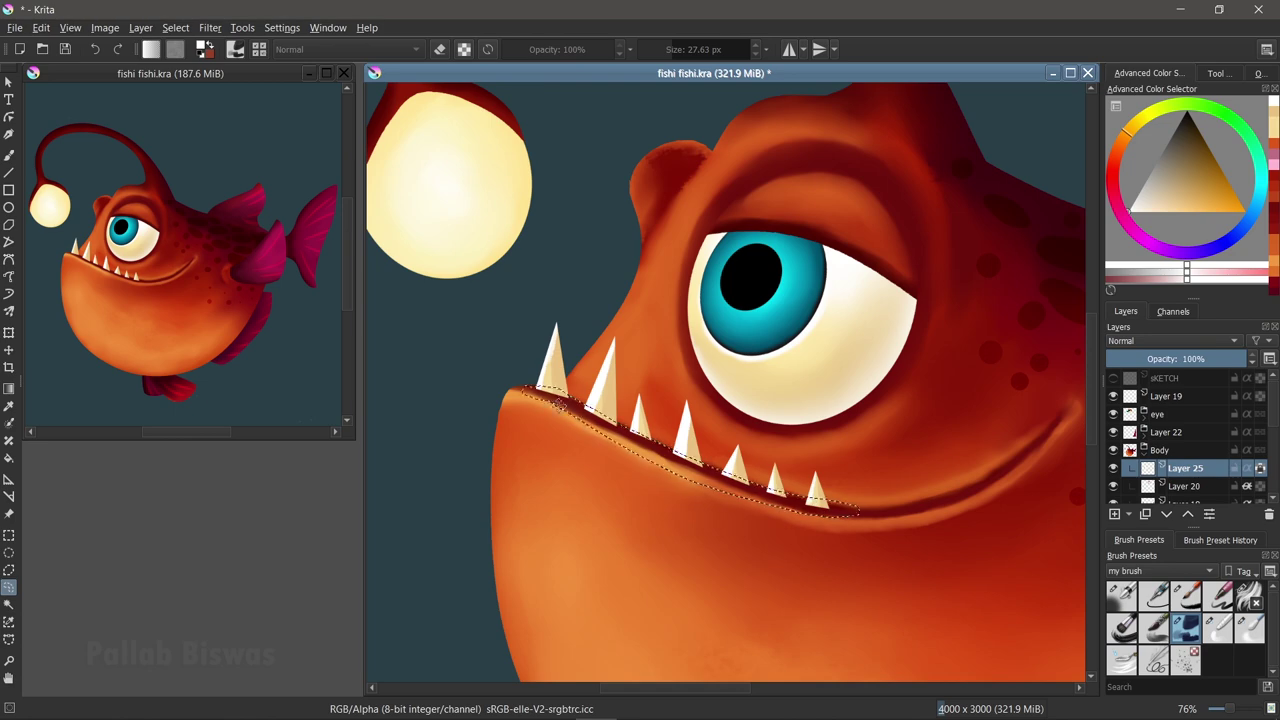
key(b)
scroll(733, 469, down, 4)
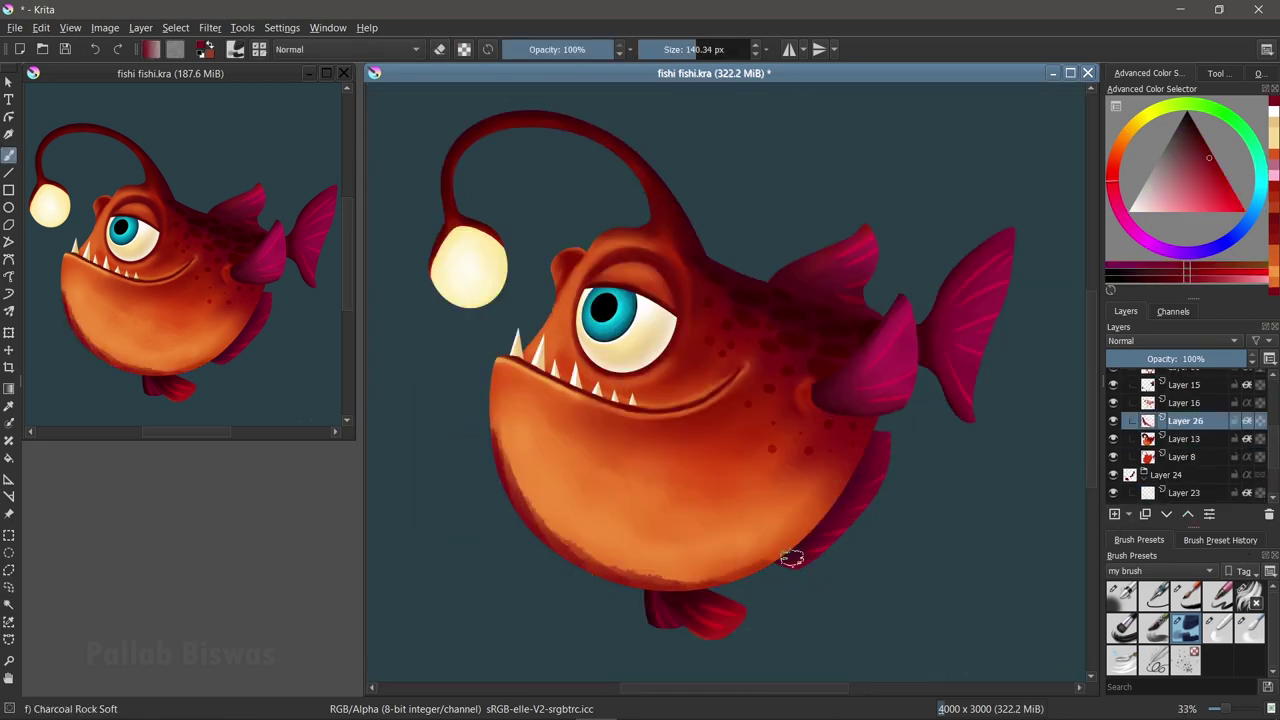
- Smooth the lower belly shading with the blending brush; undo a trial glow near the teeth
click(1249, 627)
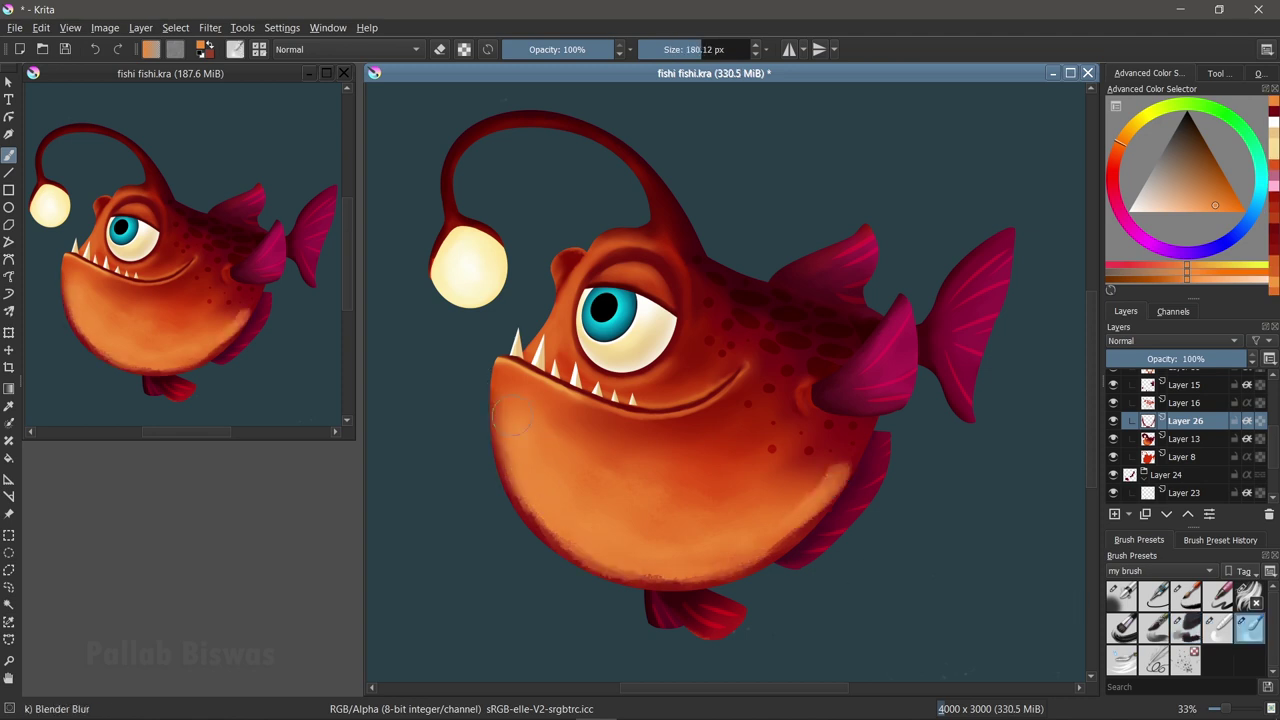
drag(500, 430, 795, 535)
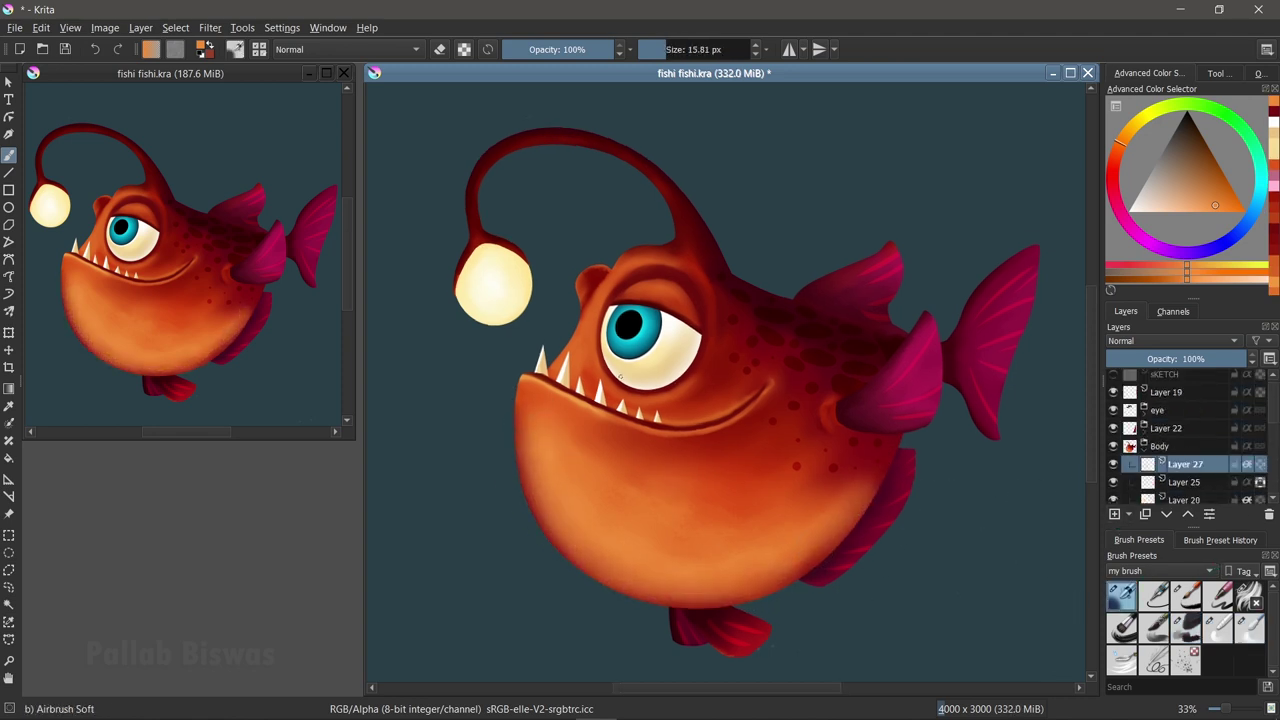
mouse_move(500, 443)
mouse_down()
mouse_move(550, 405)
mouse_move(605, 395)
mouse_up()
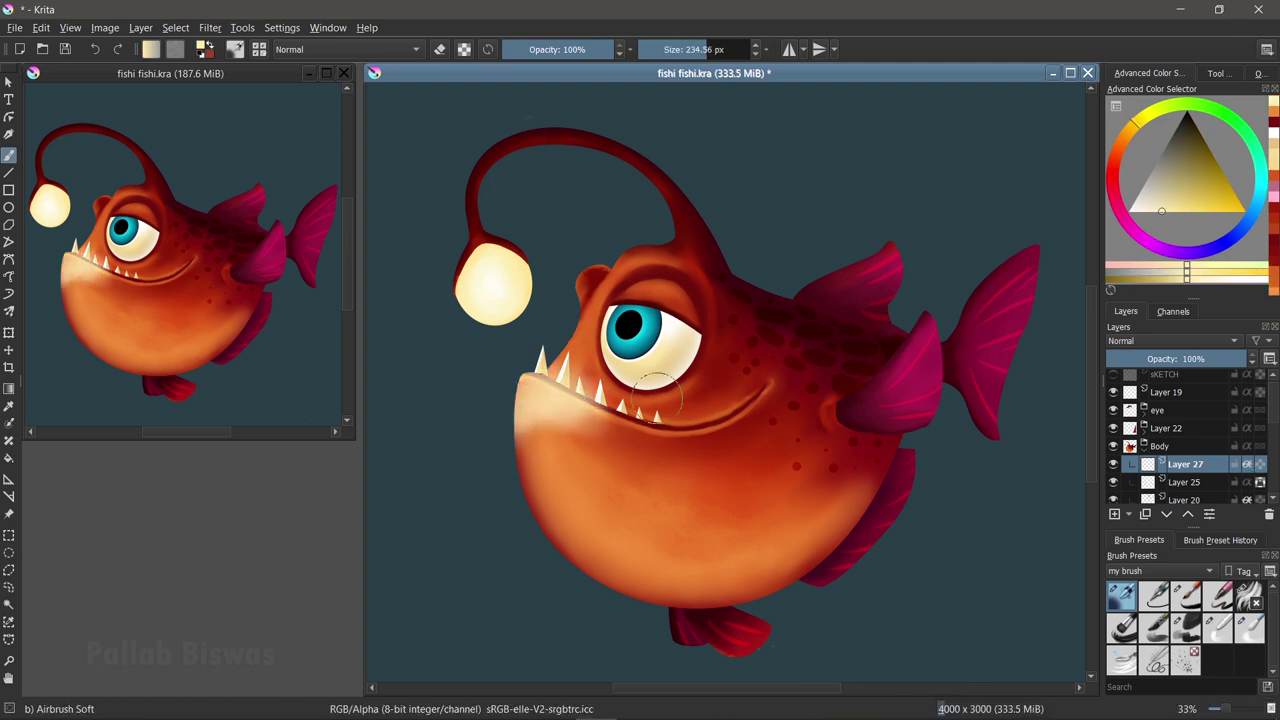
key(ctrl+z)
- Airbrush a pale glow around the lure bulb and beside the eye, then blend it
mouse_move(470, 250)
mouse_down()
mouse_move(512, 308)
mouse_move(457, 286)
mouse_move(471, 277)
mouse_up()
key(/)
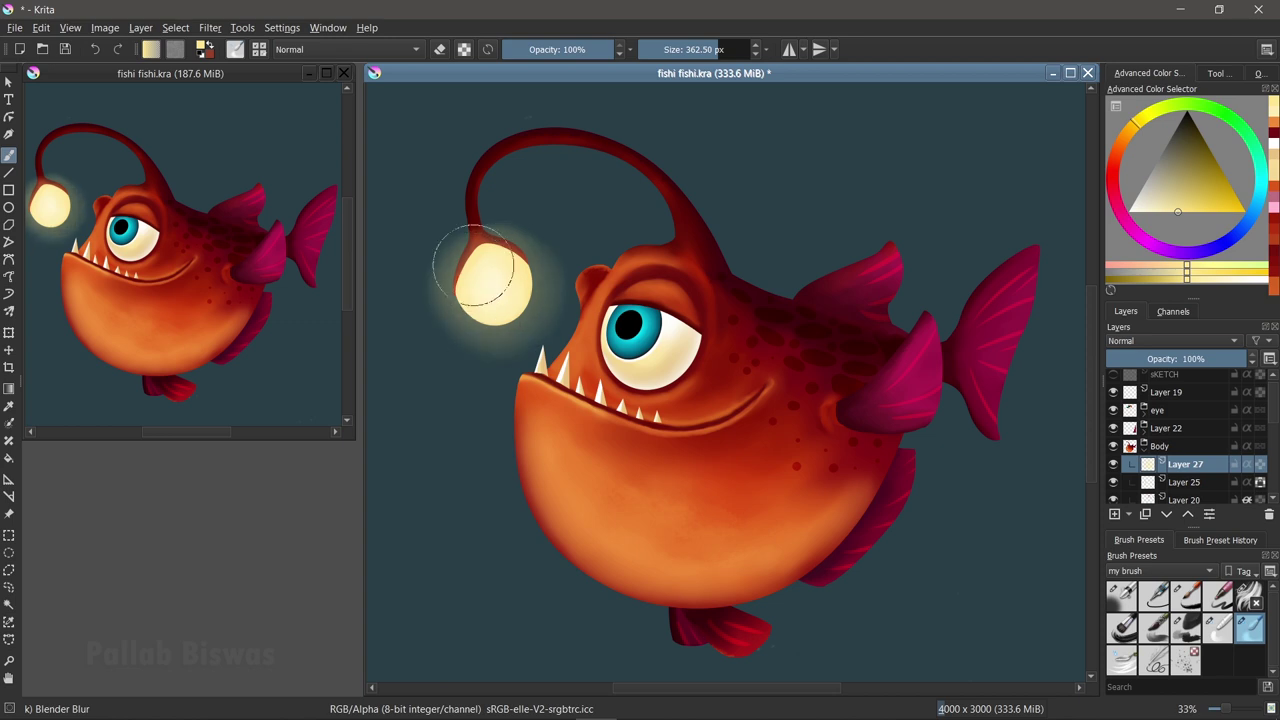
key(/)
mouse_move(575, 350)
mouse_down()
mouse_move(605, 275)
mouse_move(555, 380)
mouse_move(605, 300)
mouse_up()
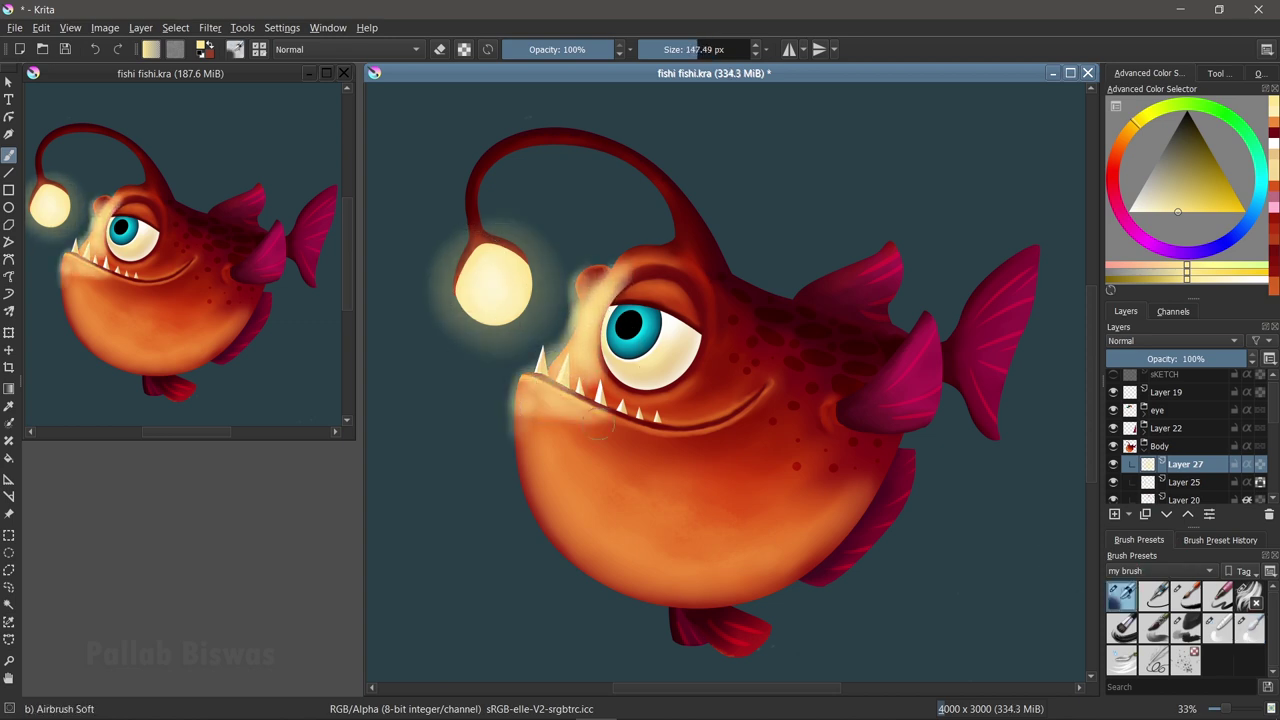
key(/)
drag(538, 399, 575, 422)
drag(570, 320, 600, 285)
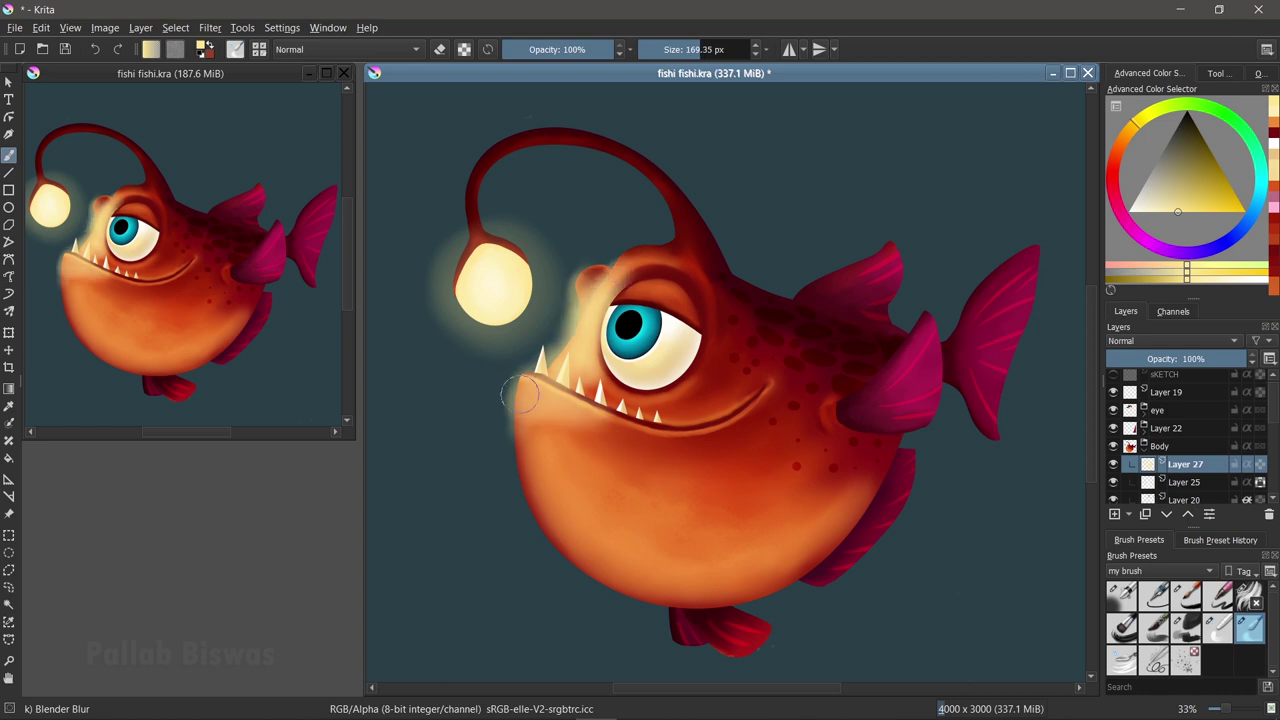
- Erase the dark notch at the chin and tidy the head edge above the teeth
scroll(590, 380, up, 2)
key(/)
key(e)
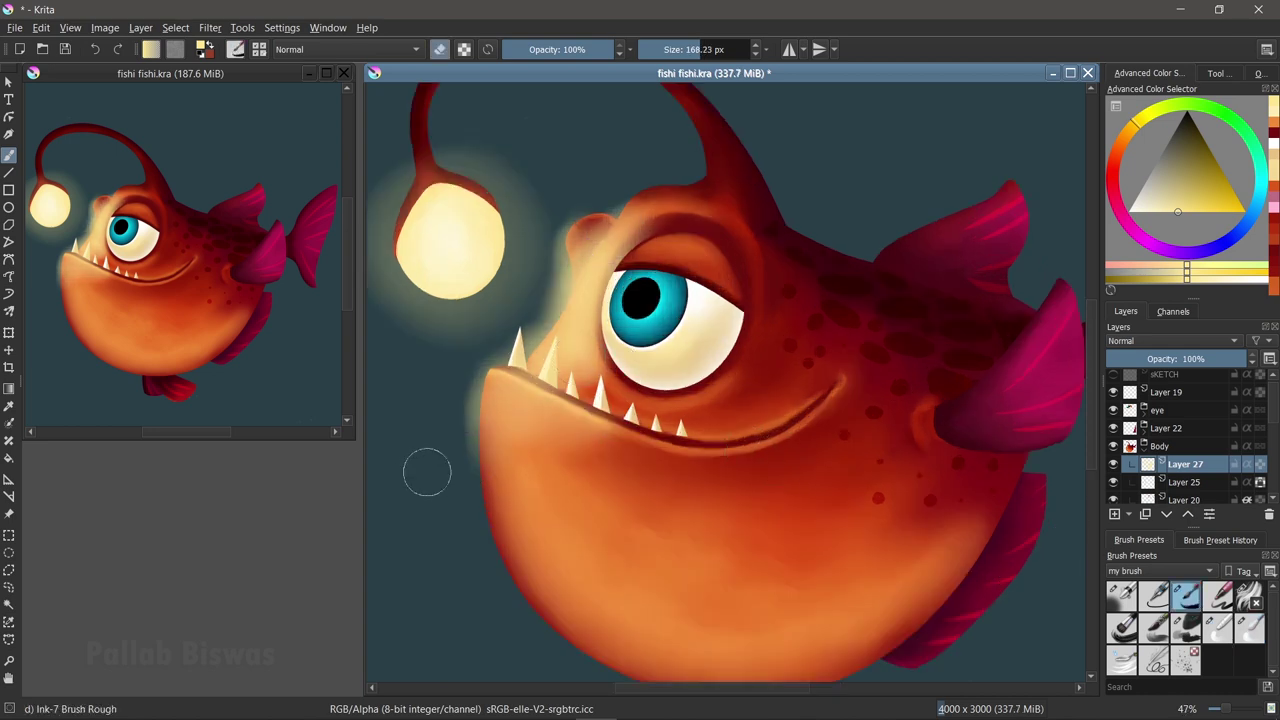
drag(468, 412, 492, 360)
key([)
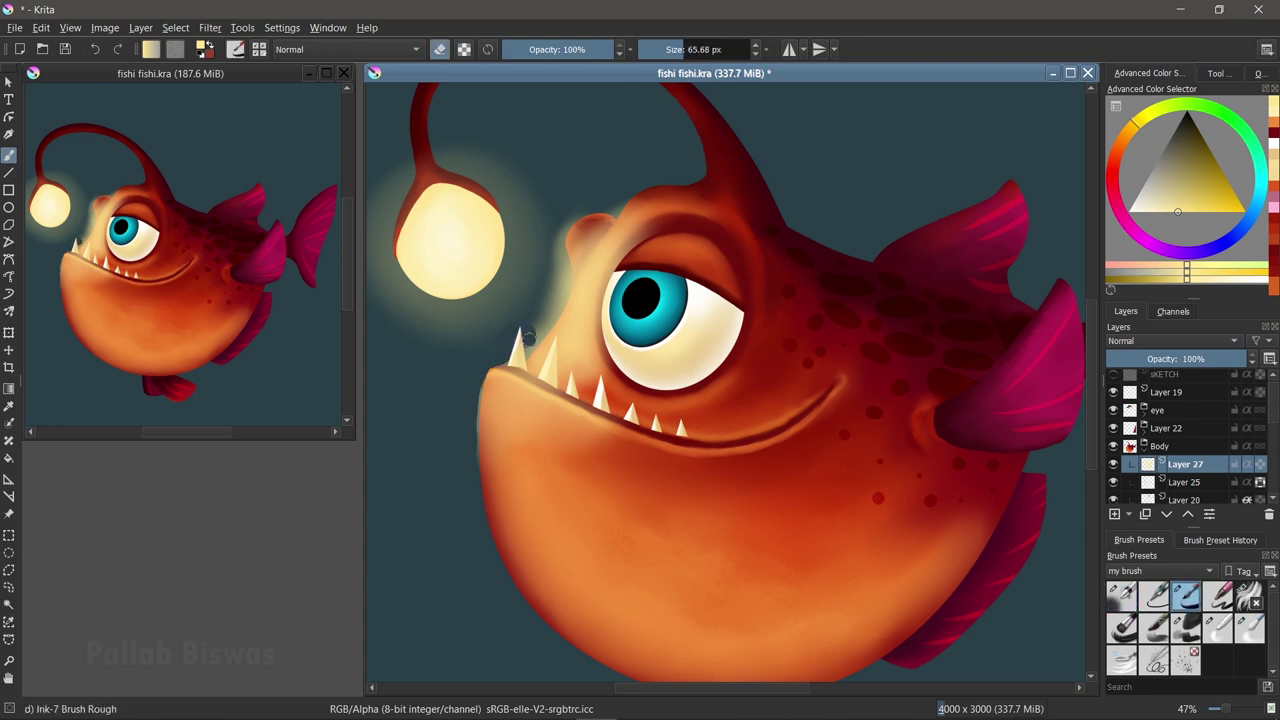
drag(547, 325, 575, 230)
key(/)
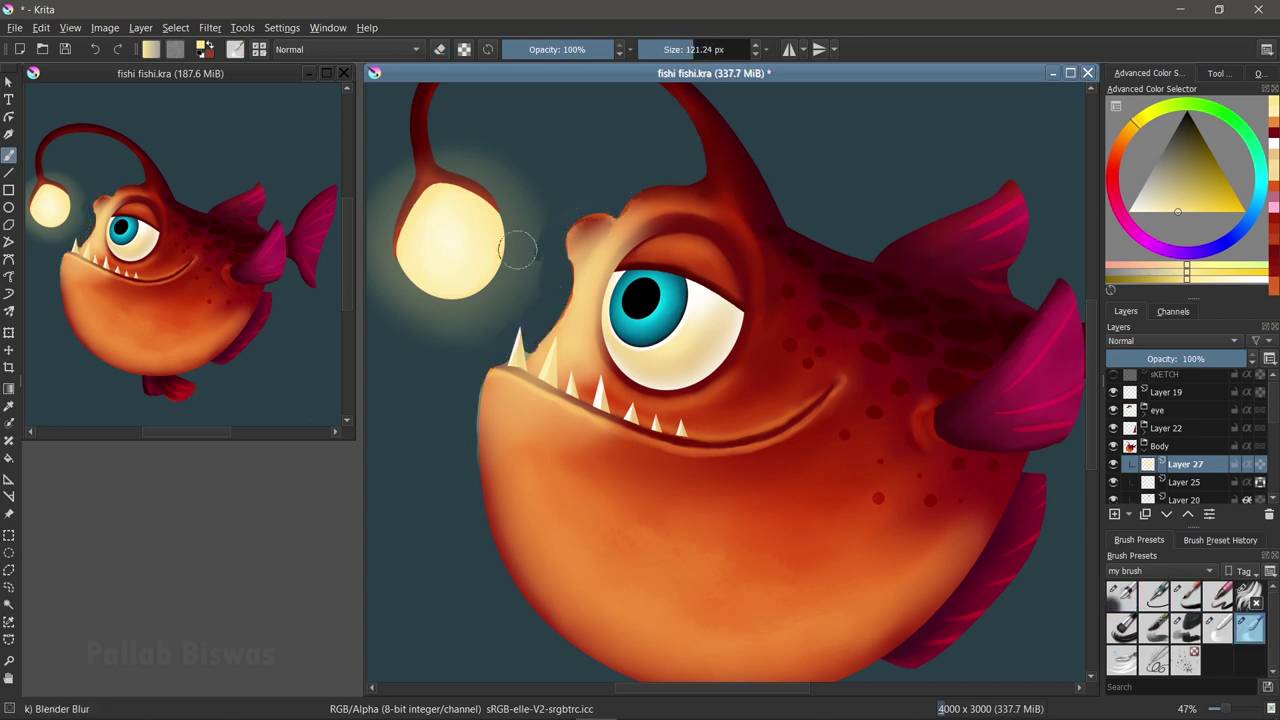
scroll(728, 386, down, 5)
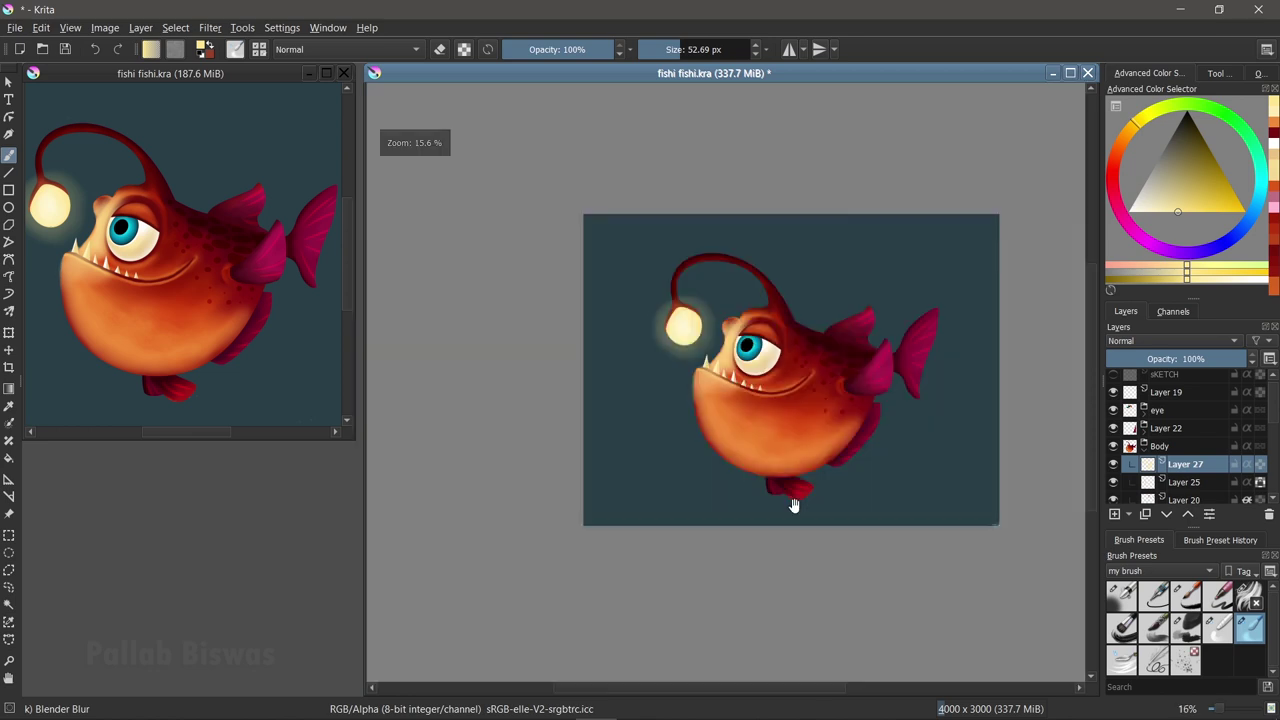
- Zoom in to bring the fish's back closer into view
scroll(728, 386, up, 1)
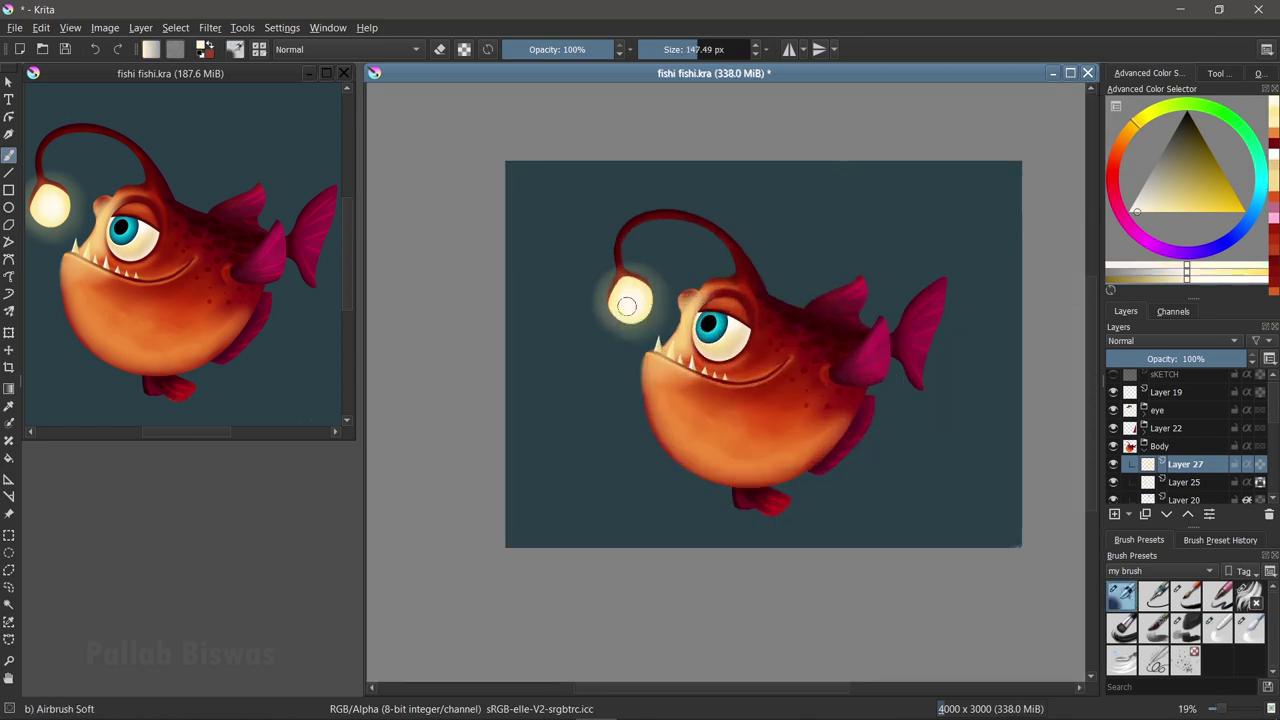
key(plus)
key(plus)
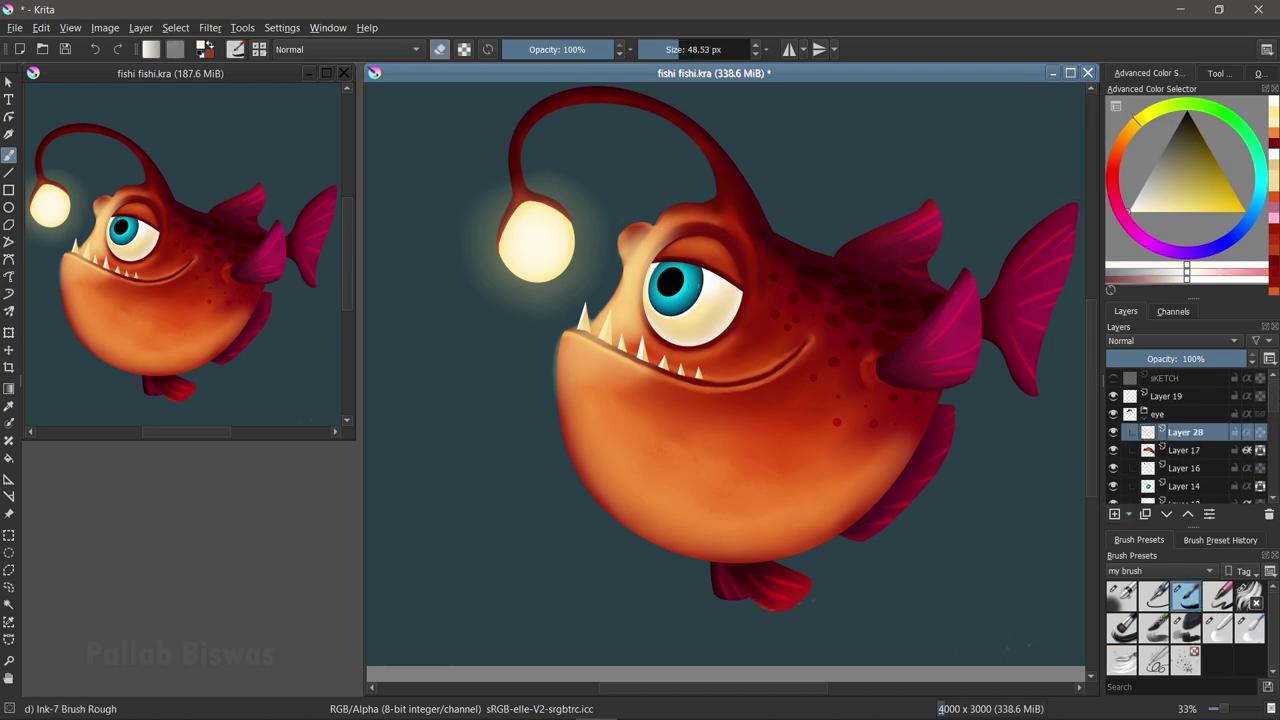